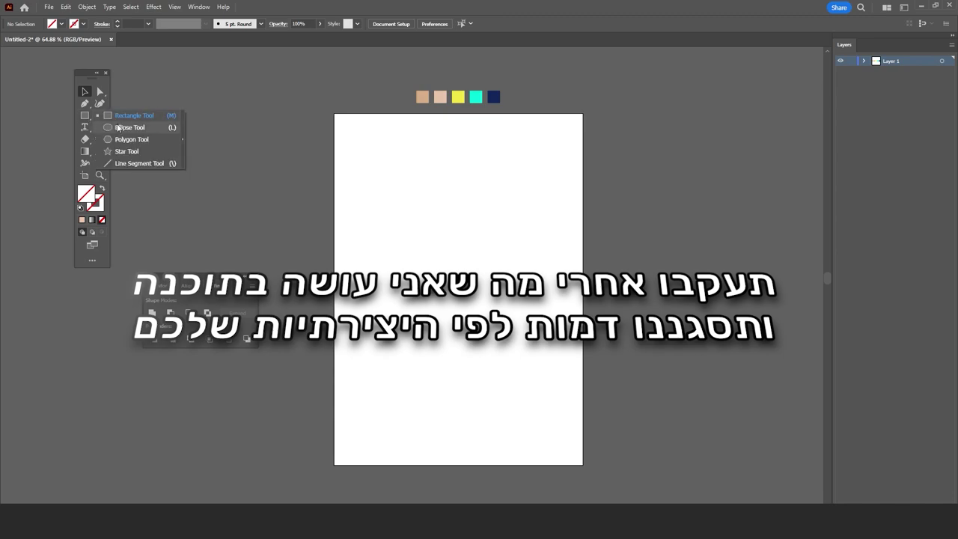
# - Draw a roughly 225 × 273 pt face oval with no fill and a 1 pt black outline
pyautogui.moveTo(90, 116); pyautogui.dragTo(134, 127)
pyautogui.click(62, 24)
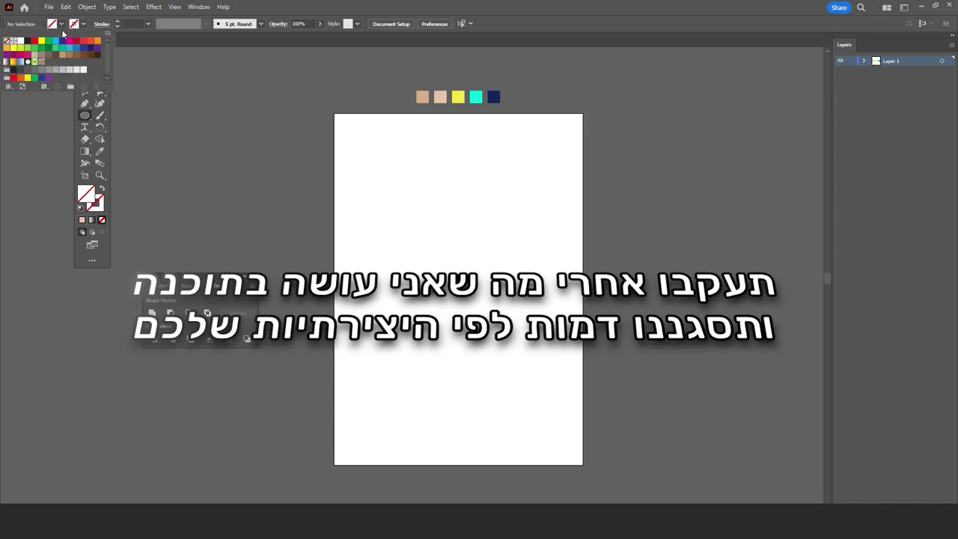
pyautogui.click(27, 42)
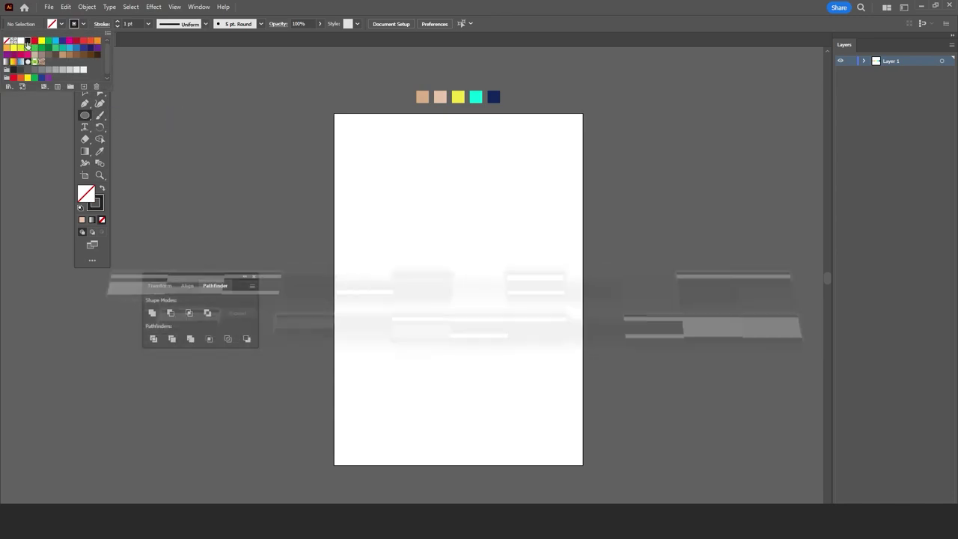
pyautogui.click(148, 25)
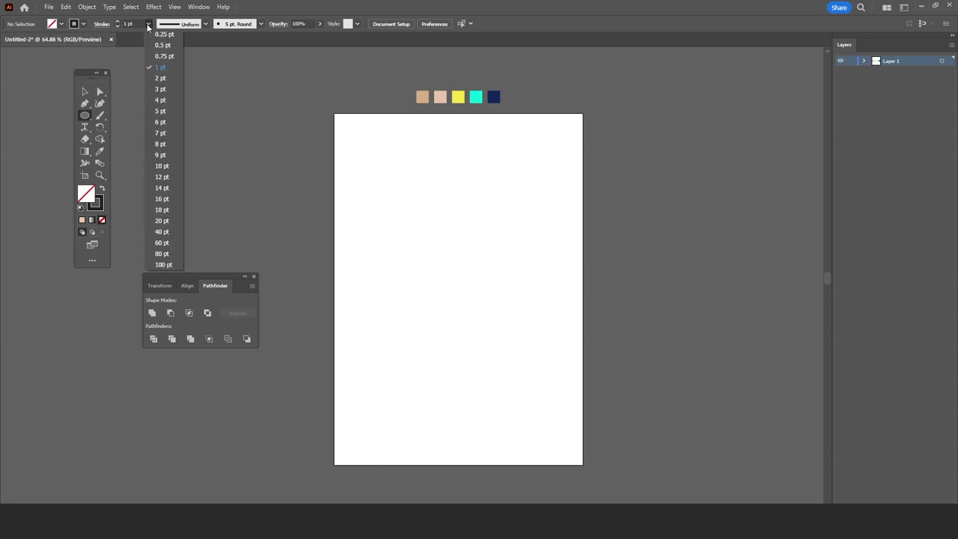
pyautogui.click(157, 68)
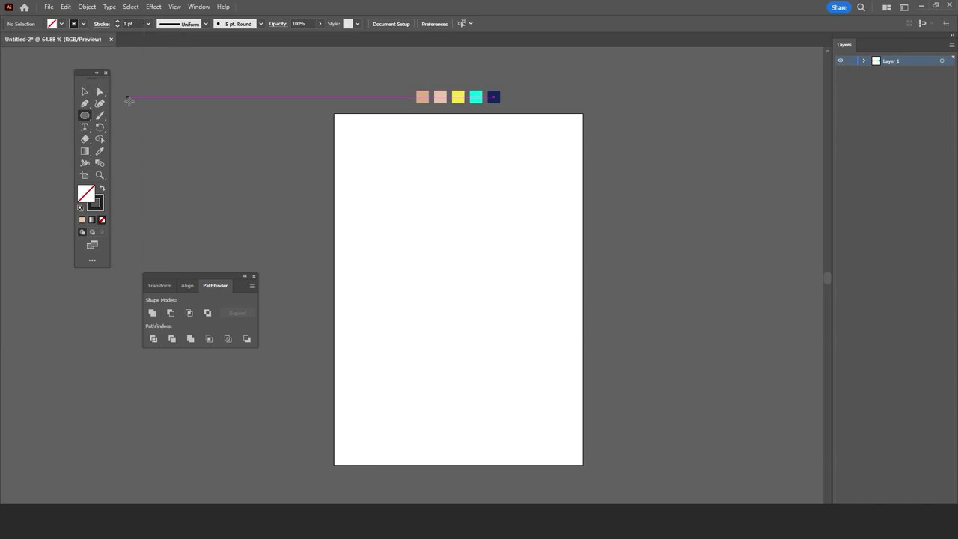
pyautogui.moveTo(409, 197); pyautogui.dragTo(505, 317)
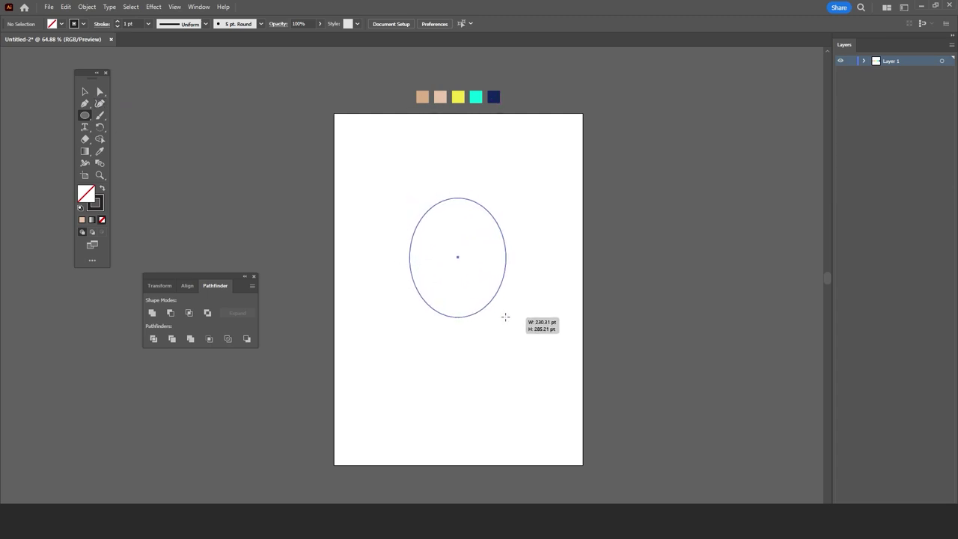
pyautogui.moveTo(505, 316); pyautogui.dragTo(503, 312)
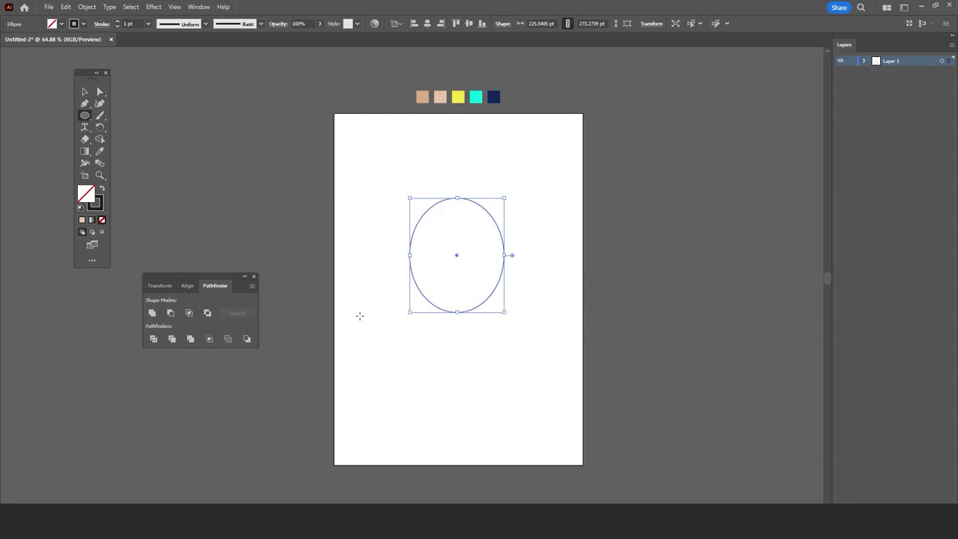
pyautogui.click(103, 118)
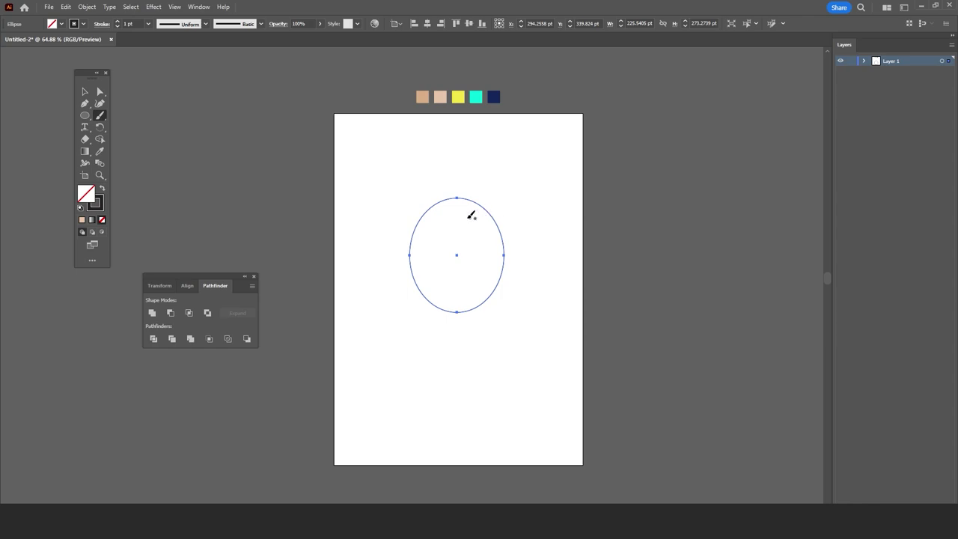
# - Paint a closed wavy hair outline over the top of the face oval with the Paintbrush
pyautogui.moveTo(448, 221)
pyautogui.mouseDown()
pyautogui.moveTo(422, 212)
pyautogui.moveTo(405, 186)
pyautogui.mouseUp()
pyautogui.moveTo(449, 172)
pyautogui.mouseDown()
pyautogui.moveTo(501, 178)
pyautogui.moveTo(522, 210)
pyautogui.moveTo(519, 224)
pyautogui.moveTo(493, 222)
pyautogui.mouseUp()
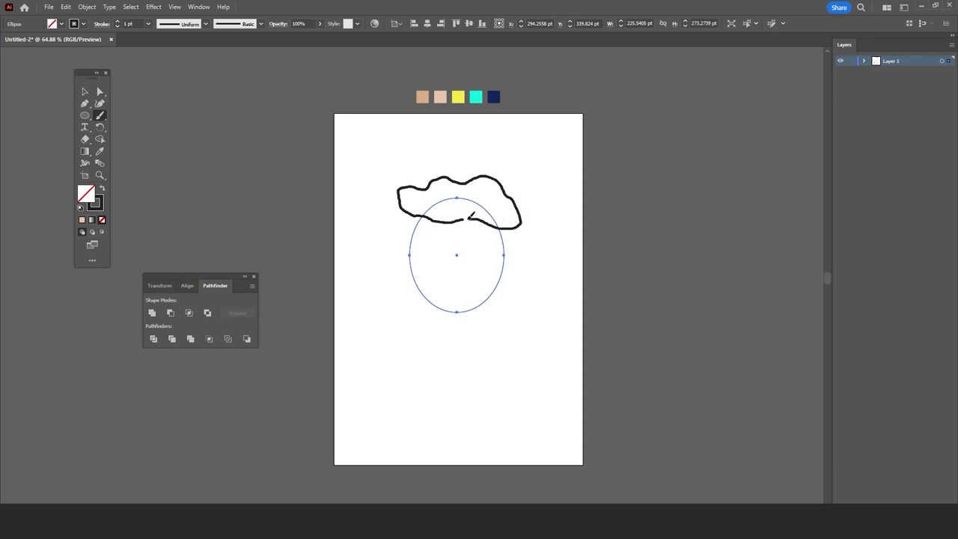
pyautogui.moveTo(465, 215); pyautogui.dragTo(464, 217)
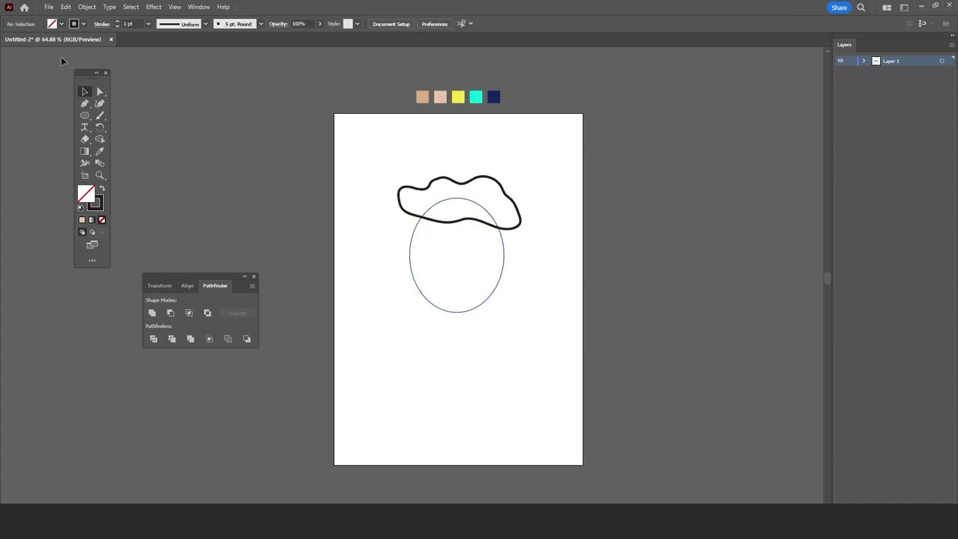
# - Fill the hair shape solid black with no outline, then nudge it into place
pyautogui.click(60, 24)
pyautogui.click(21, 39)
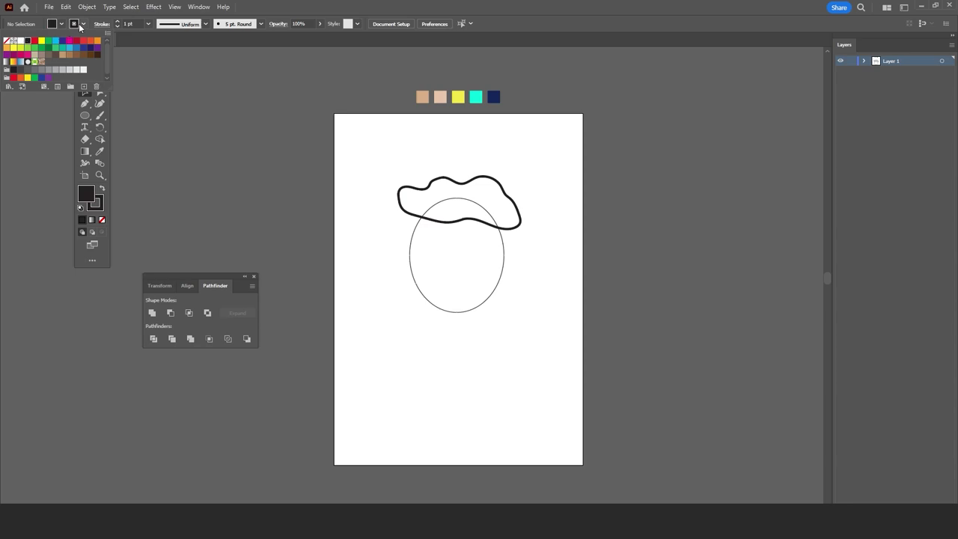
pyautogui.moveTo(364, 152); pyautogui.dragTo(408, 204)
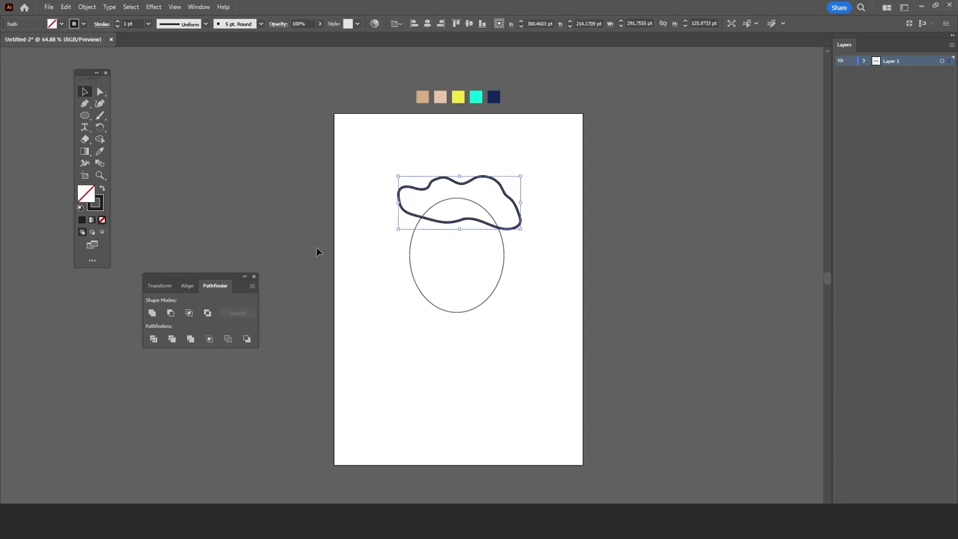
pyautogui.click(52, 24)
pyautogui.click(20, 40)
pyautogui.click(83, 24)
pyautogui.click(7, 42)
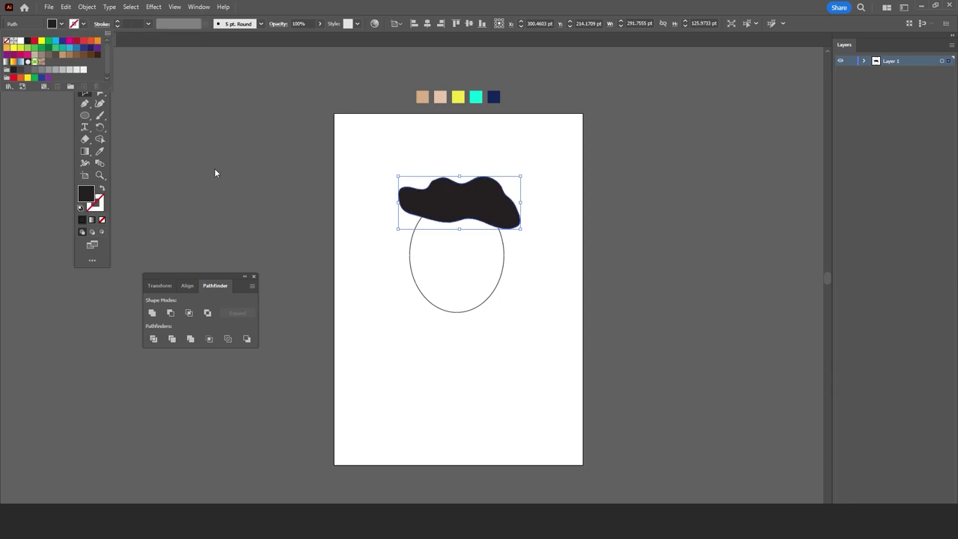
pyautogui.click(232, 184)
pyautogui.click(248, 217)
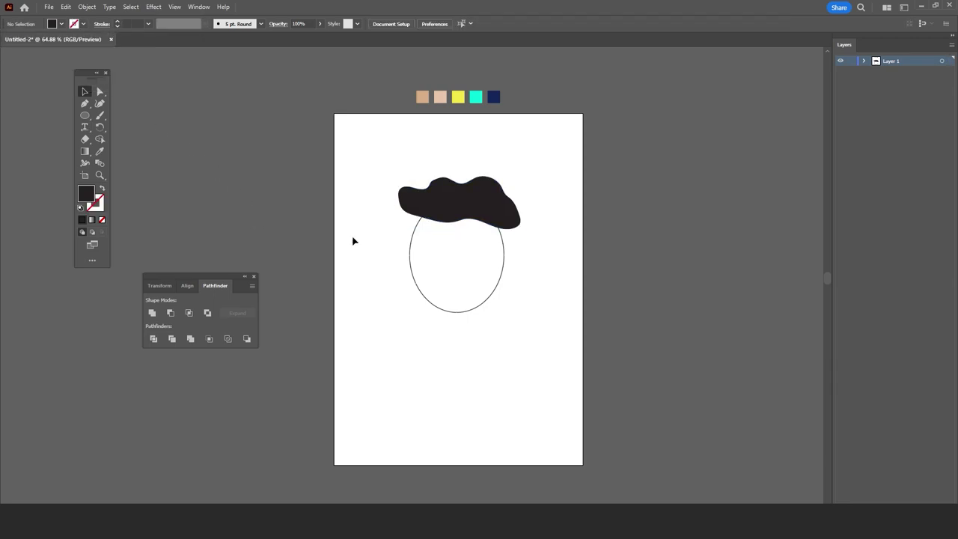
pyautogui.moveTo(466, 214); pyautogui.dragTo(464, 214)
# - Draw a small oval with no fill and a black outline inside the face
pyautogui.click(607, 303)
pyautogui.scroll(-1, 565, 326)
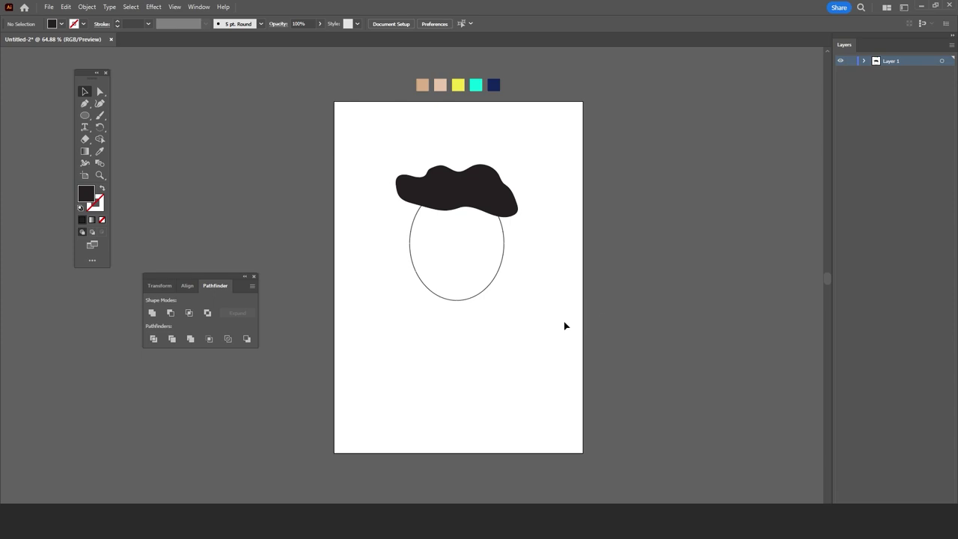
pyautogui.click(85, 116)
pyautogui.moveTo(425, 221); pyautogui.dragTo(448, 258)
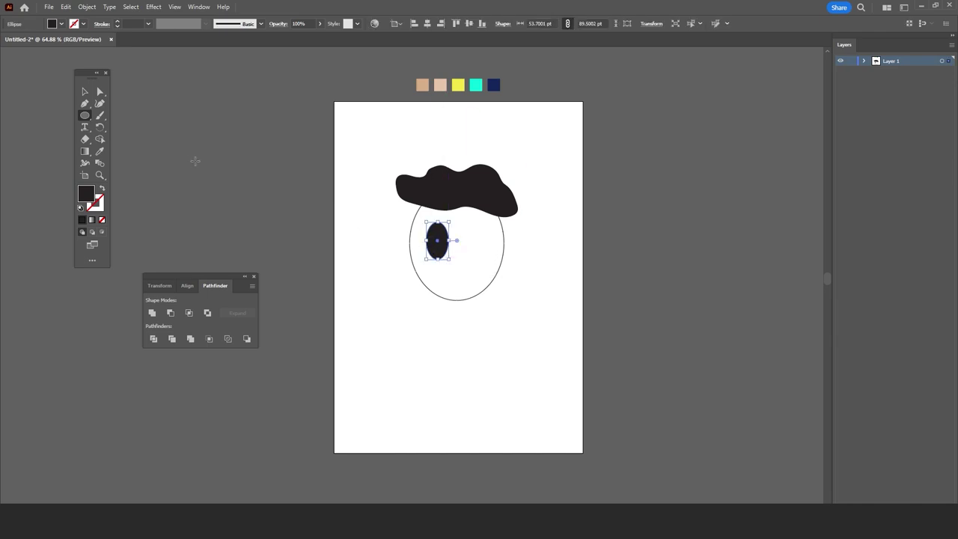
pyautogui.click(62, 24)
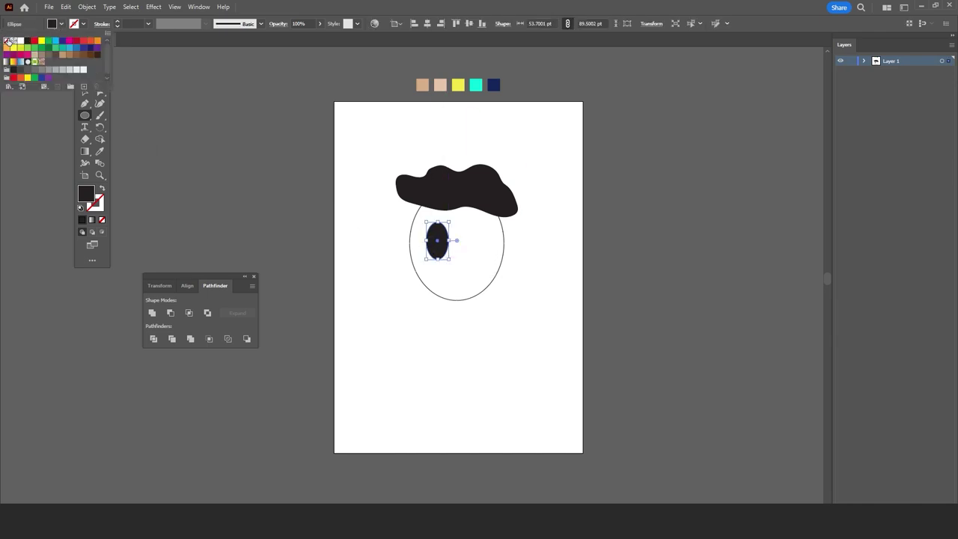
pyautogui.click(9, 41)
pyautogui.click(82, 24)
pyautogui.click(34, 45)
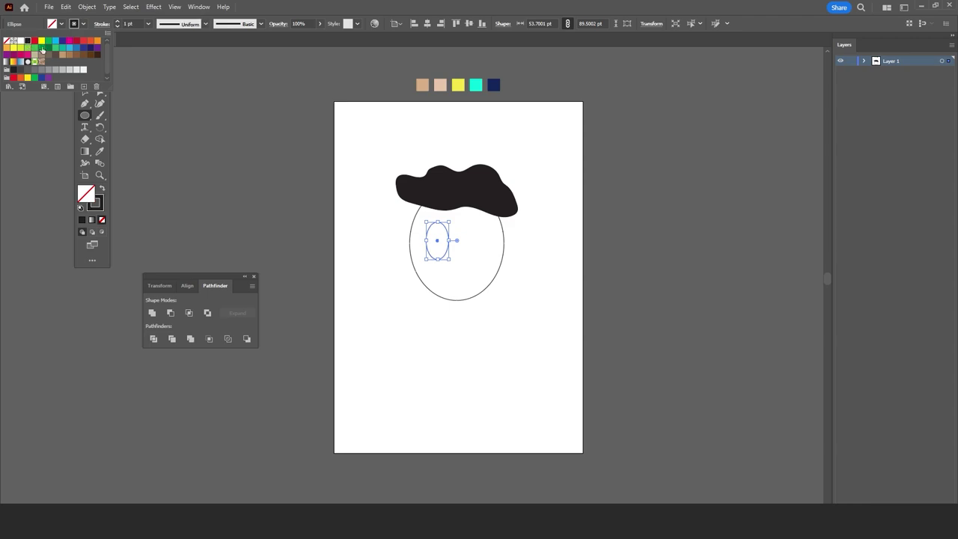
# - Move the small oval out to the left side of the face
pyautogui.press('Escape')
pyautogui.press('v')
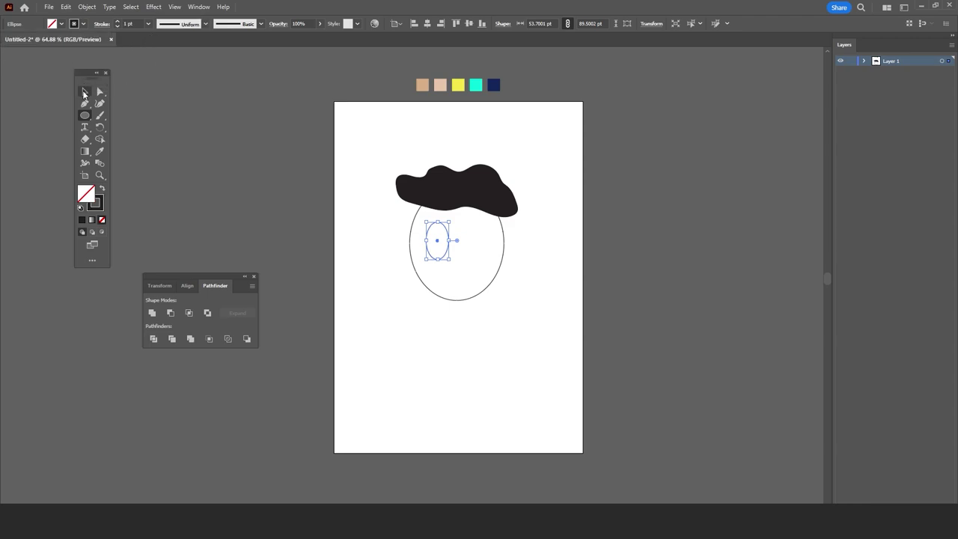
pyautogui.click(357, 220)
pyautogui.moveTo(448, 236); pyautogui.dragTo(442, 229)
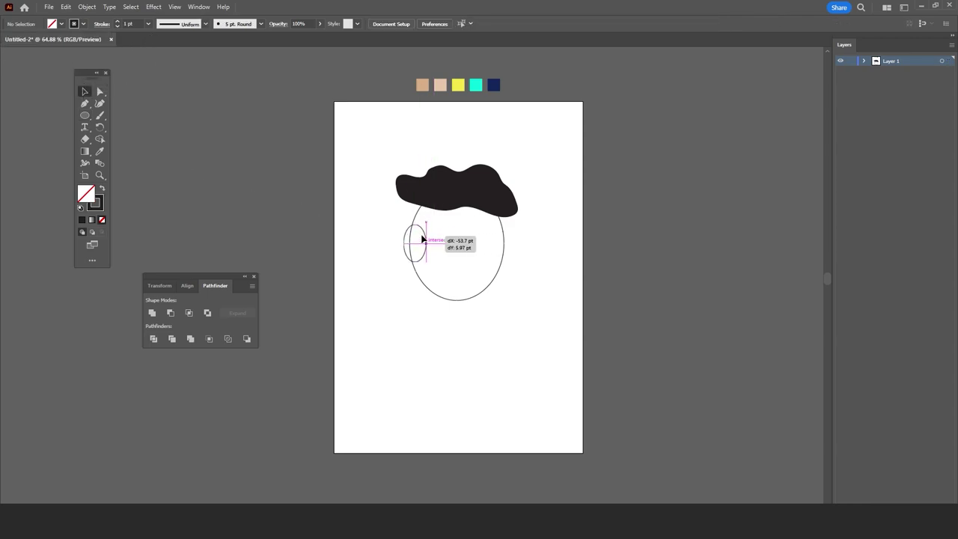
pyautogui.moveTo(442, 229); pyautogui.dragTo(444, 229)
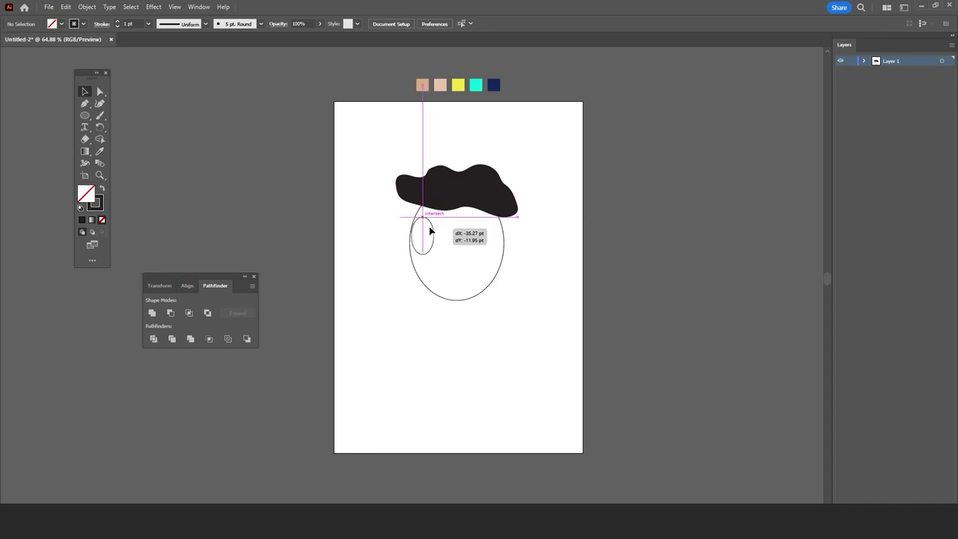
pyautogui.moveTo(442, 229); pyautogui.dragTo(379, 237)
# - Zoom in on the small oval and Alt-drag an overlapping offset copy
pyautogui.click(379, 297)
pyautogui.click(100, 174)
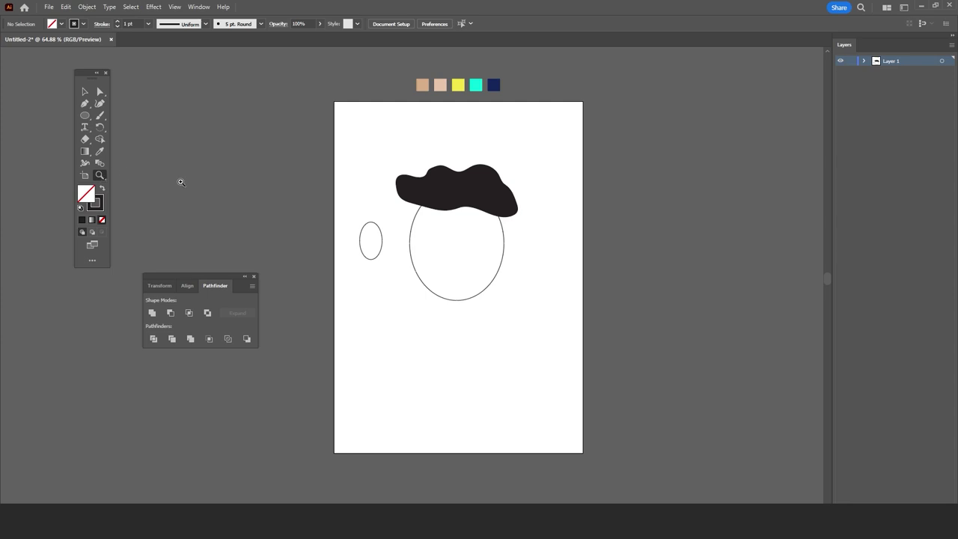
pyautogui.moveTo(301, 211); pyautogui.dragTo(432, 214)
pyautogui.moveTo(413, 248)
pyautogui.mouseDown()
pyautogui.moveTo(427, 248)
pyautogui.moveTo(408, 95)
pyautogui.moveTo(414, 117)
pyautogui.mouseUp()
pyautogui.click(85, 91)
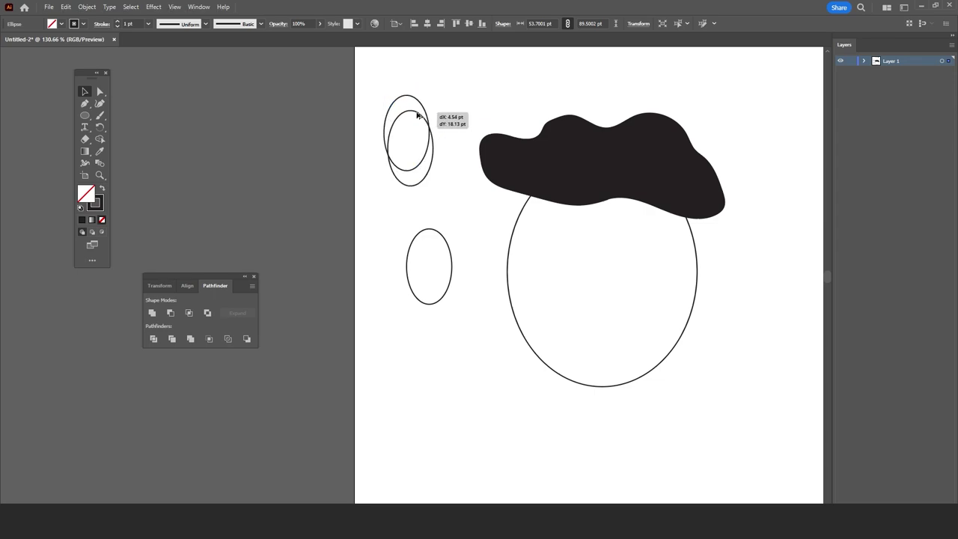
pyautogui.moveTo(452, 82); pyautogui.dragTo(376, 177)
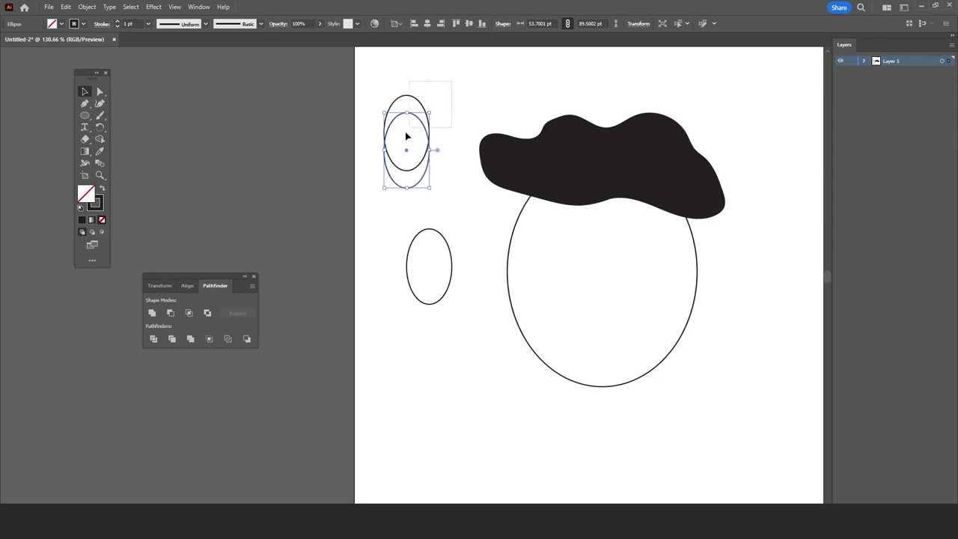
# - Apply Minus Front to the two overlapping ovals to leave a crescent
pyautogui.click(100, 139)
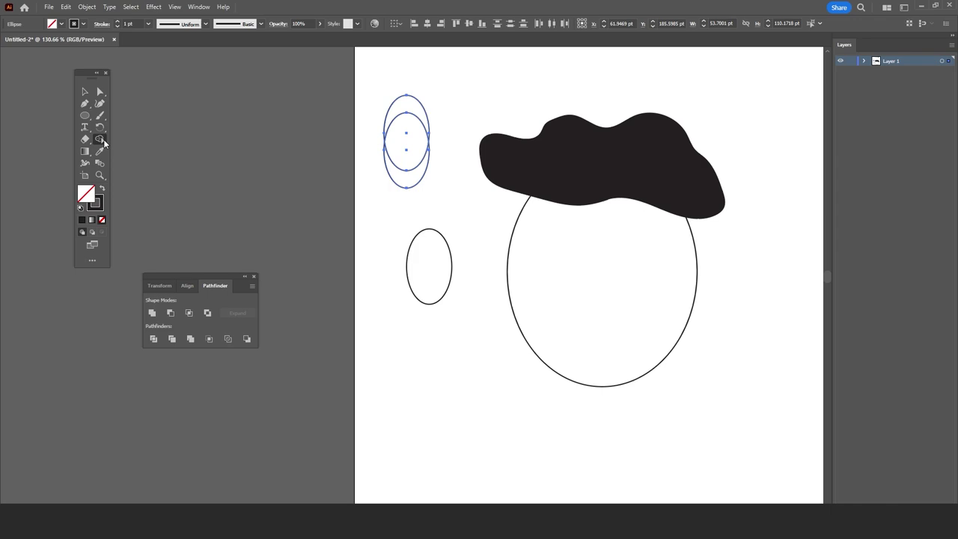
pyautogui.click(398, 172)
pyautogui.click(85, 91)
pyautogui.click(429, 227)
pyautogui.moveTo(420, 203); pyautogui.dragTo(397, 154)
pyautogui.click(171, 313)
# - Move the crescent into the top of the small oval and zoom back out to the page
pyautogui.scroll(1, 350, 202)
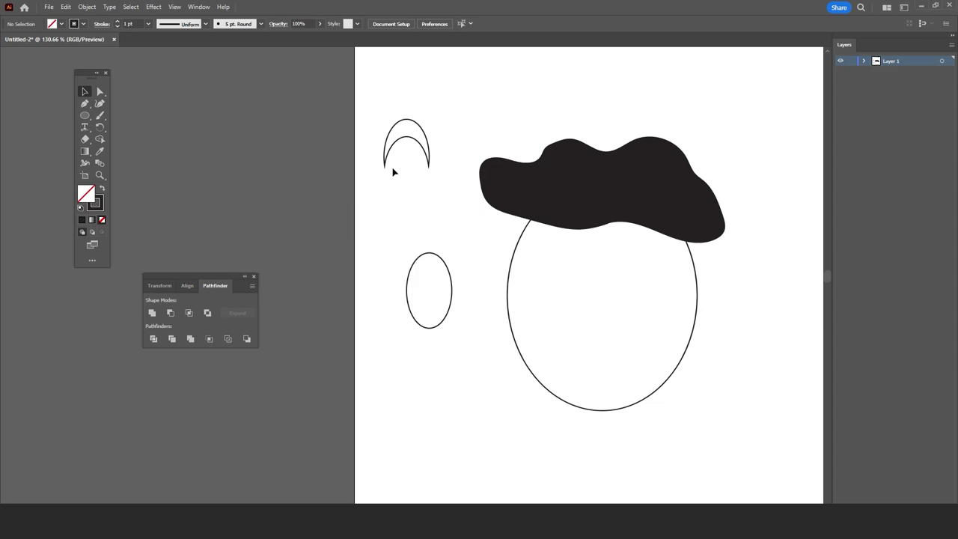
pyautogui.click(99, 175)
pyautogui.moveTo(400, 146); pyautogui.dragTo(536, 128)
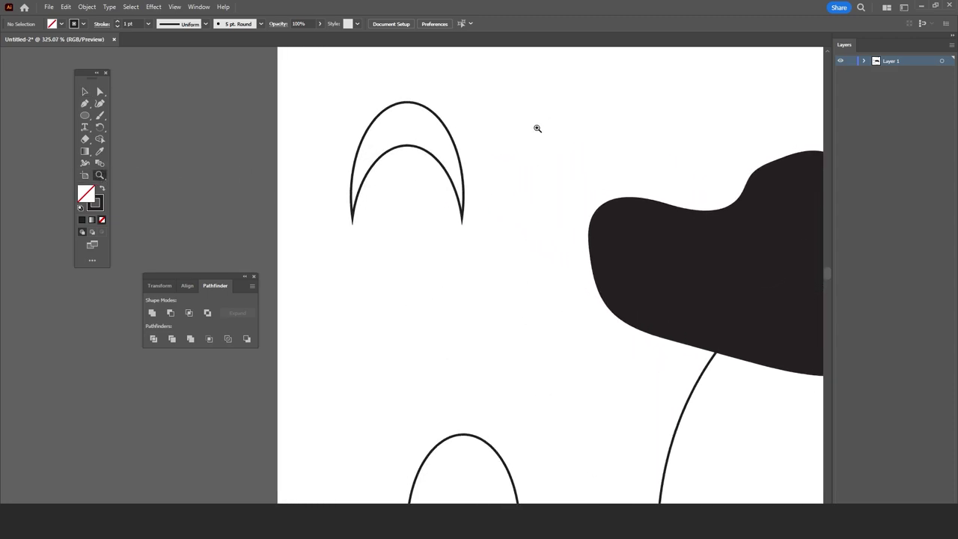
pyautogui.scroll(1, 436, 165)
pyautogui.moveTo(410, 178); pyautogui.dragTo(267, 171)
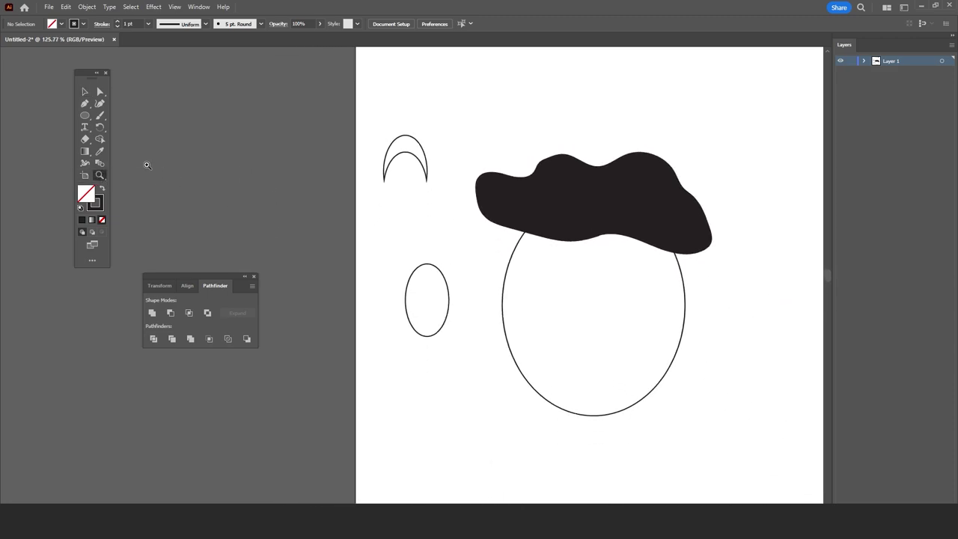
pyautogui.click(85, 91)
pyautogui.moveTo(412, 157); pyautogui.dragTo(436, 302)
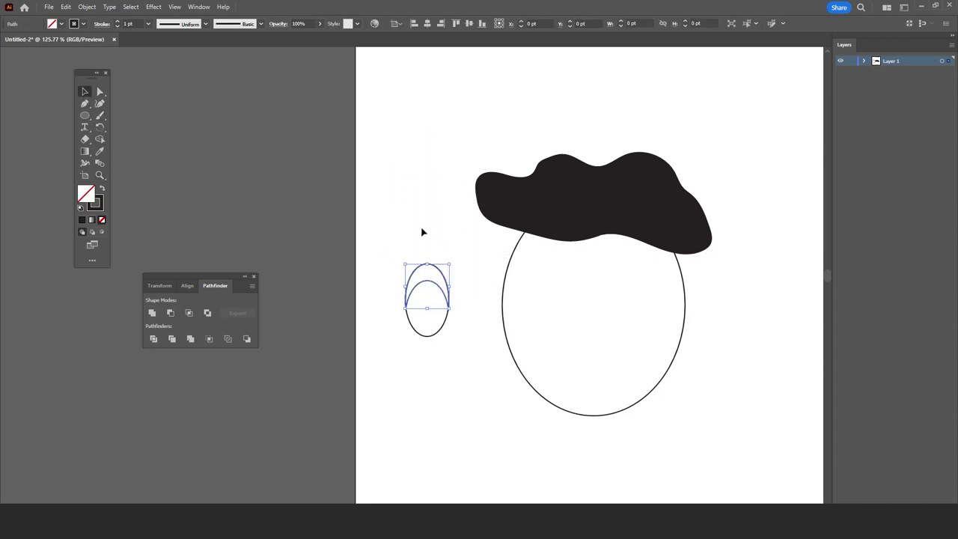
pyautogui.scroll(-1, 412, 238)
pyautogui.scroll(-1, 407, 240)
pyautogui.scroll(2, 417, 246)
pyautogui.scroll(1, 417, 246)
pyautogui.click(99, 176)
pyautogui.moveTo(402, 273); pyautogui.dragTo(306, 259)
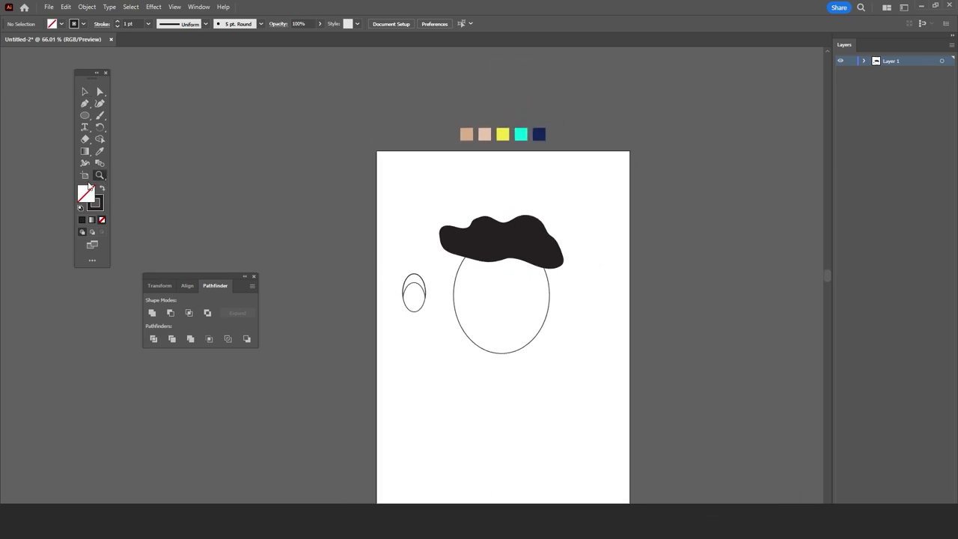
pyautogui.click(85, 97)
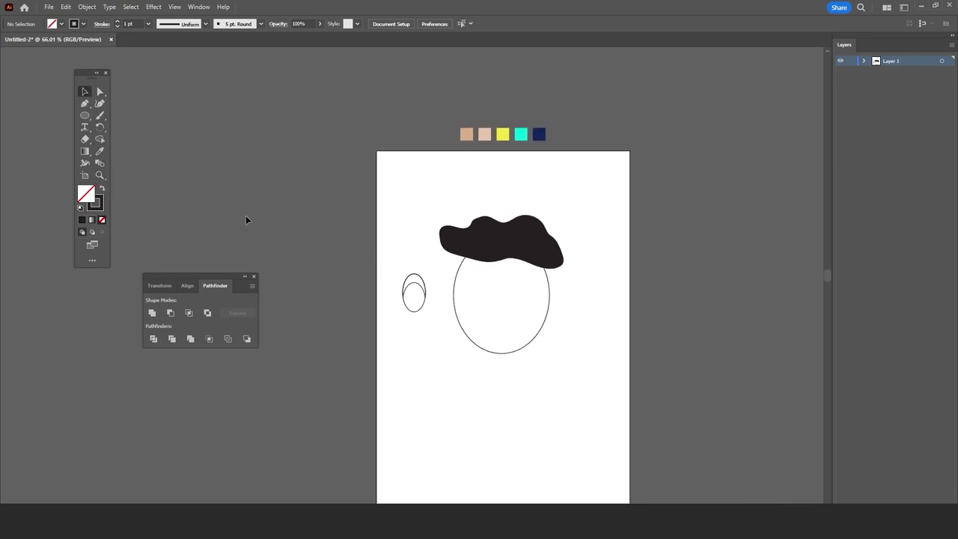
# - Colour the crescent with the light peach swatch using the Eyedropper
pyautogui.click(415, 284)
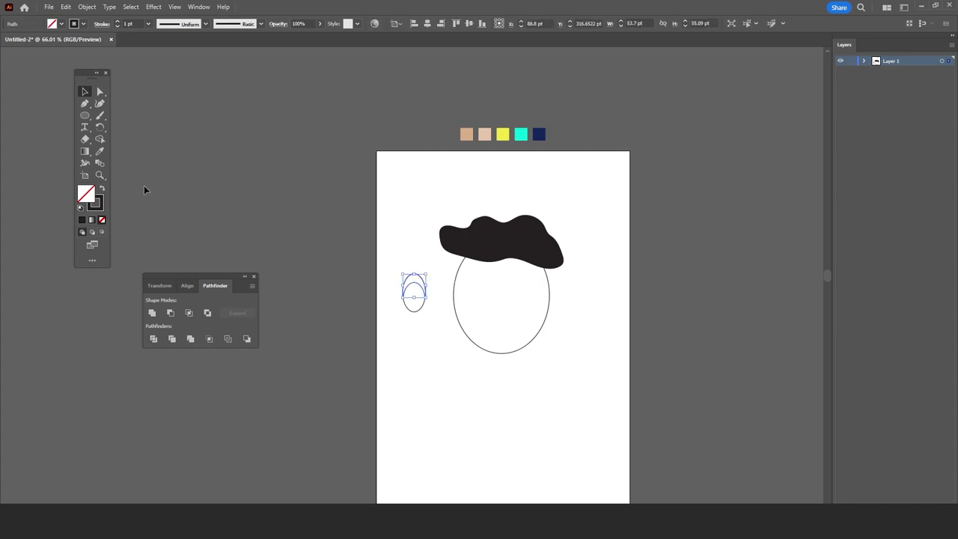
pyautogui.click(102, 153)
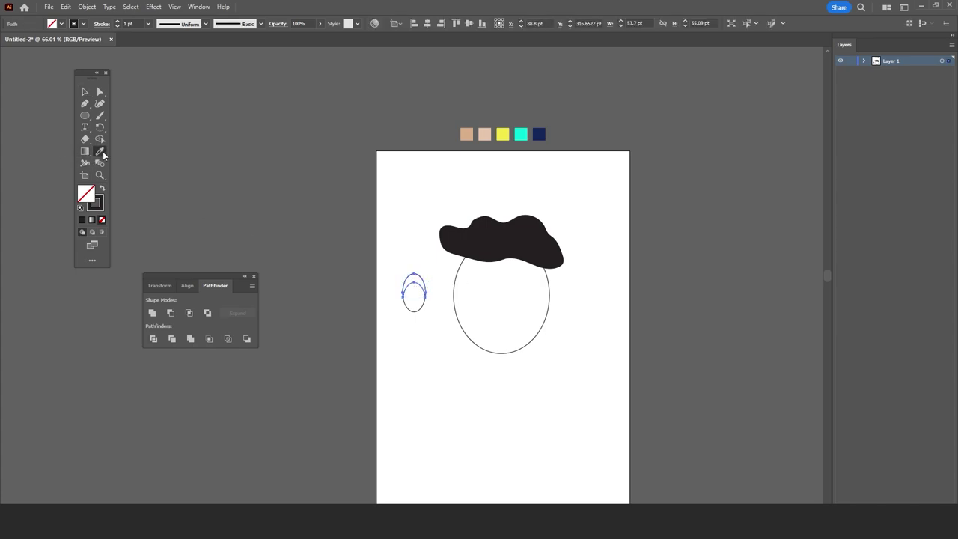
pyautogui.click(484, 134)
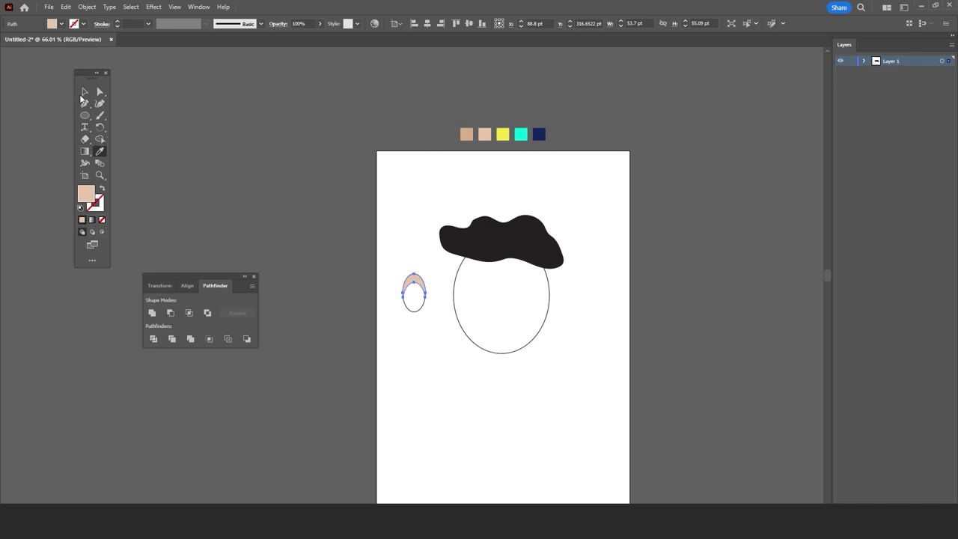
pyautogui.click(84, 92)
pyautogui.click(208, 175)
# - Send the peach crescent to the back, behind the oval's black outline
pyautogui.scroll(-1, 322, 253)
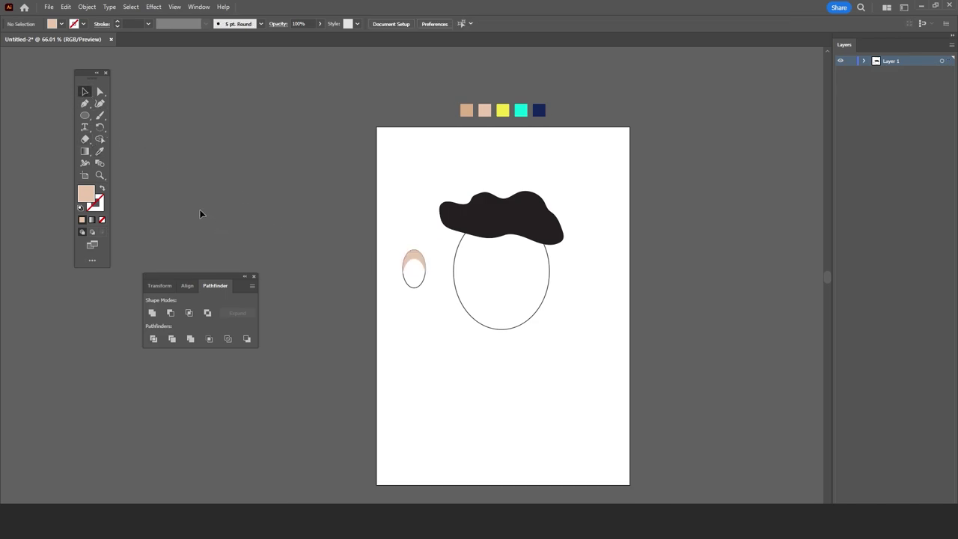
pyautogui.click(99, 174)
pyautogui.click(413, 264)
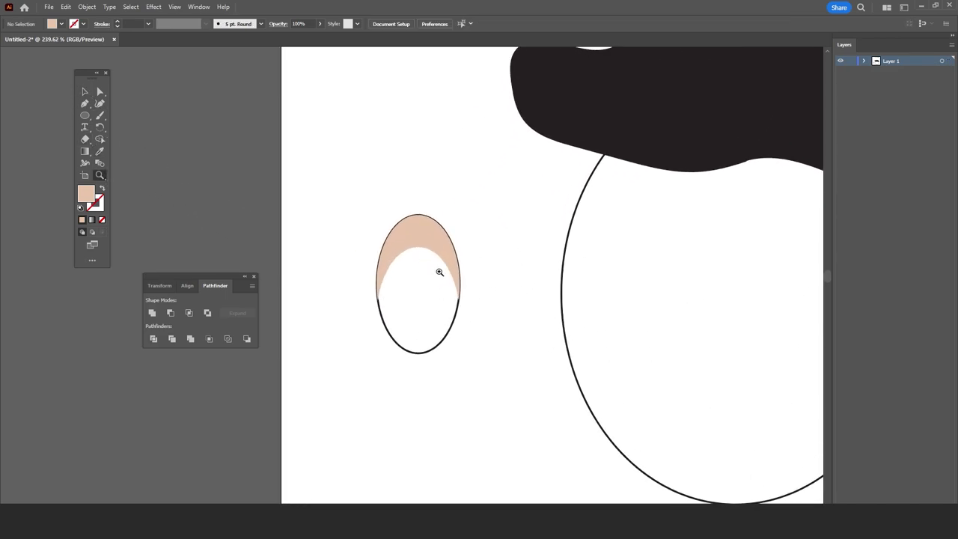
pyautogui.click(406, 303)
pyautogui.click(85, 91)
pyautogui.click(426, 199)
pyautogui.rightClick(431, 200)
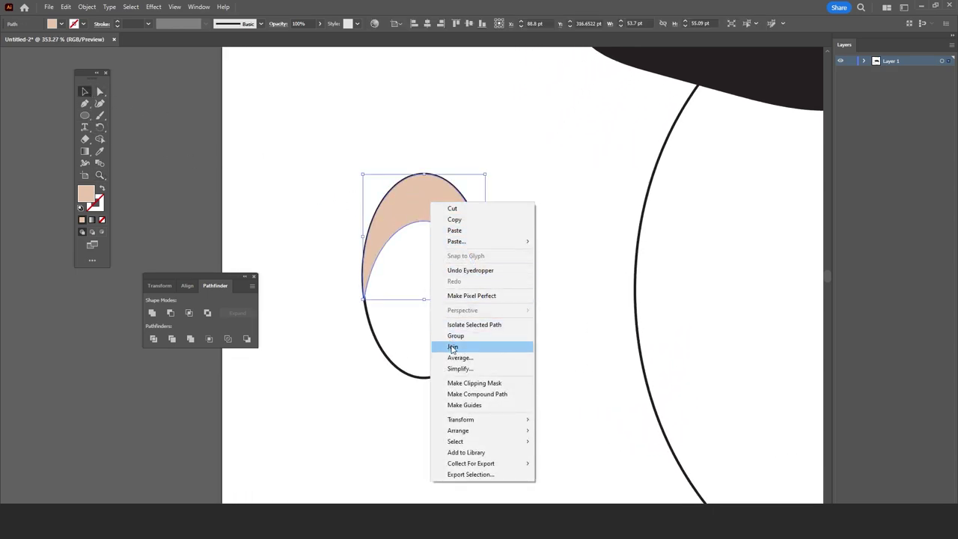
pyautogui.moveTo(457, 430)
pyautogui.click(362, 467)
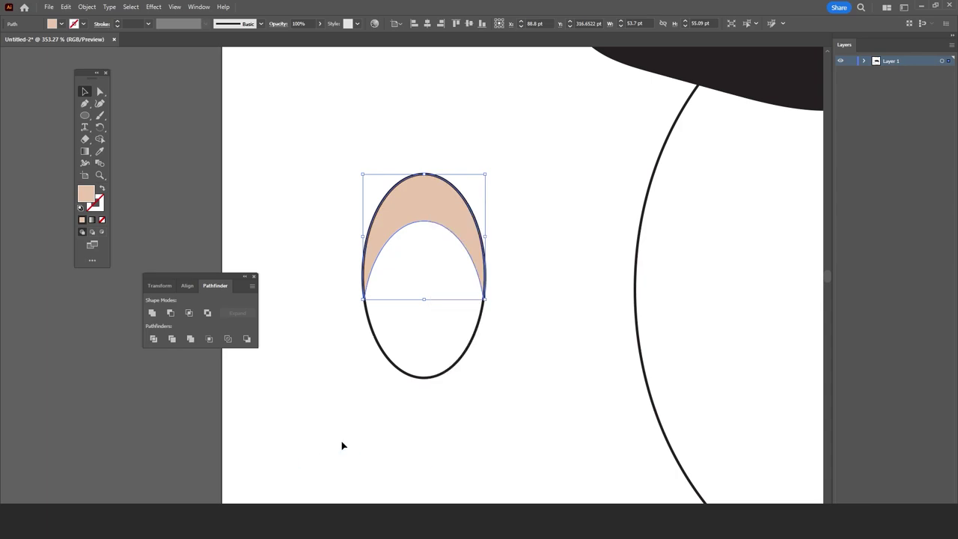
pyautogui.click(342, 446)
pyautogui.scroll(1, 356, 408)
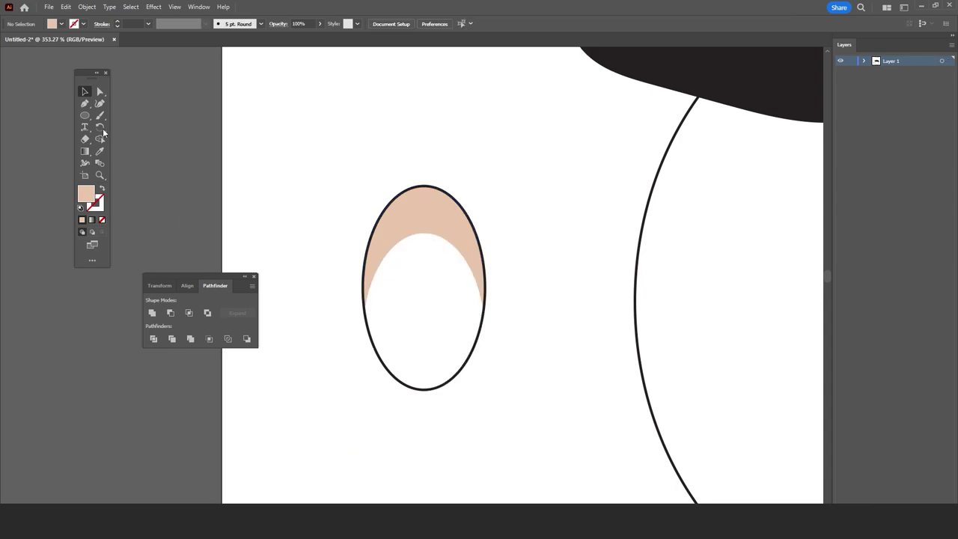
pyautogui.click(83, 114)
# - Draw a small circle inside the eye and fill it bright blue (0091F4)
pyautogui.moveTo(389, 268); pyautogui.dragTo(456, 334)
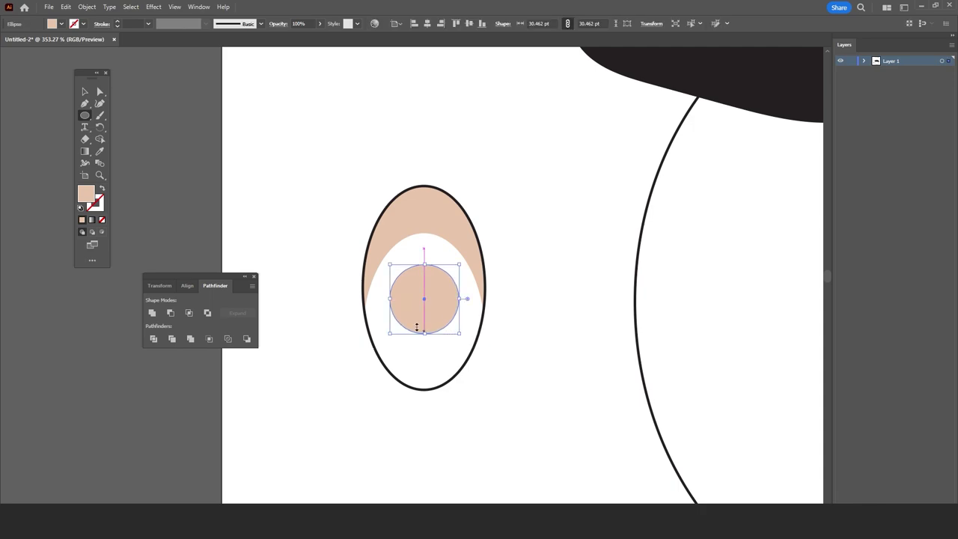
pyautogui.doubleClick(87, 195)
pyautogui.moveTo(492, 262); pyautogui.dragTo(492, 255)
pyautogui.click(455, 216)
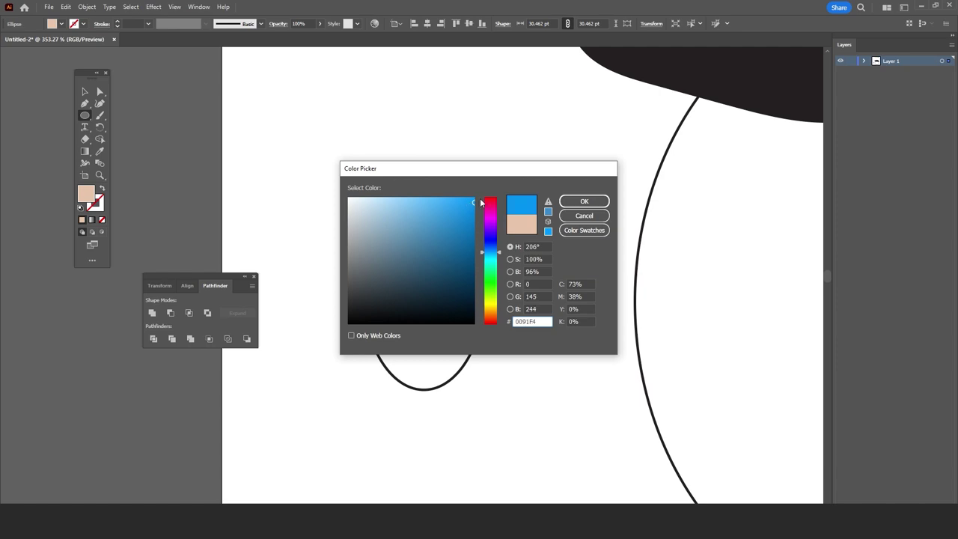
pyautogui.press('Return')
# - Select the blue circle together with the eye oval so they can be aligned
pyautogui.click(85, 92)
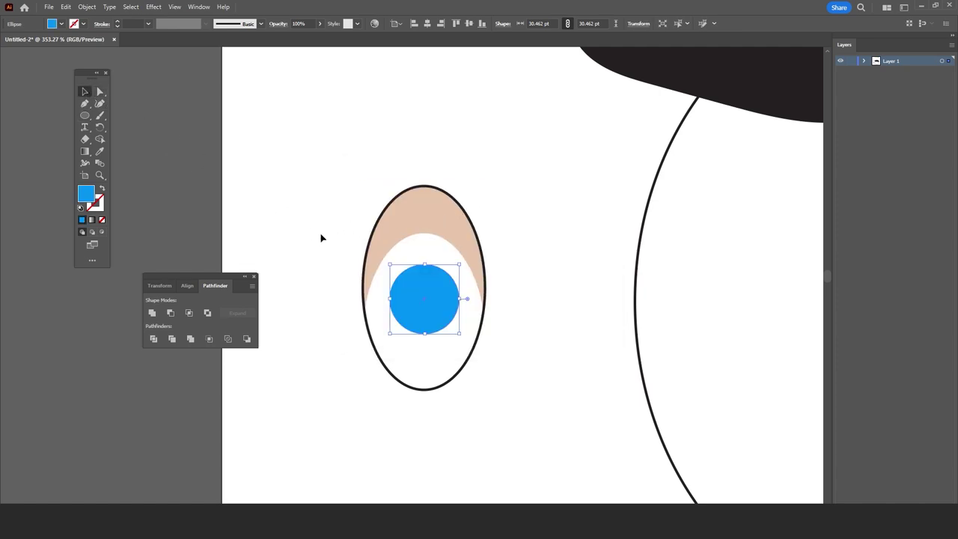
pyautogui.keyDown('shift'); pyautogui.click(484, 320); pyautogui.keyUp('shift')
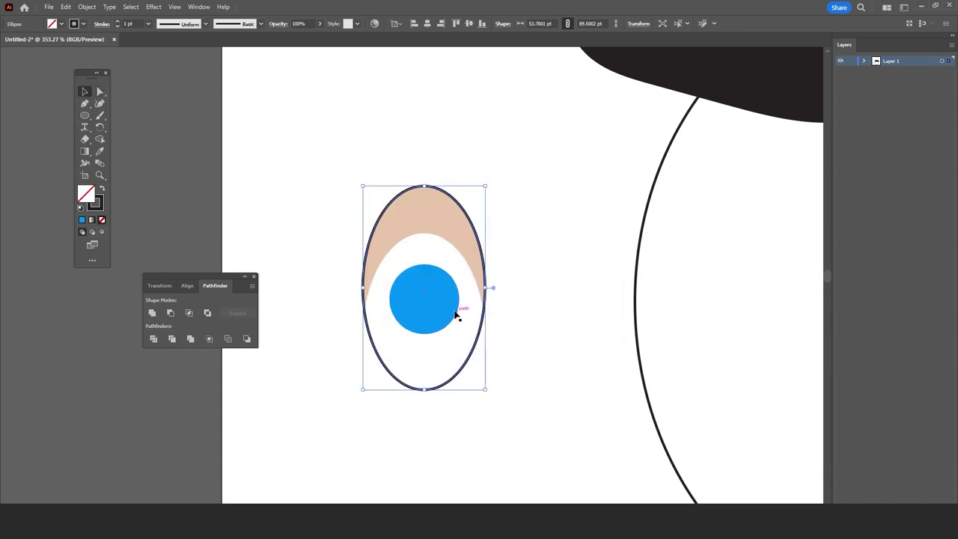
pyautogui.click(535, 316)
pyautogui.click(434, 317)
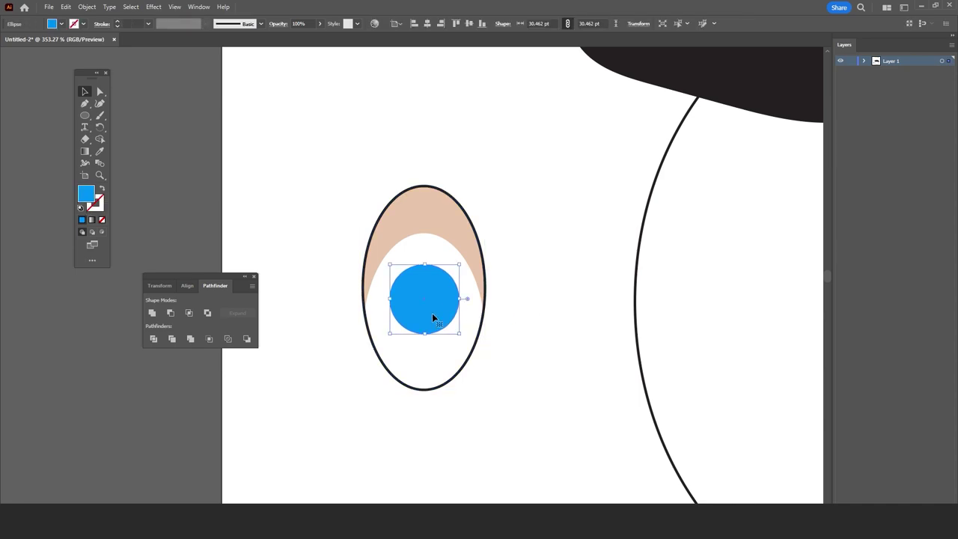
pyautogui.keyDown('shift'); pyautogui.click(414, 389); pyautogui.keyUp('shift')
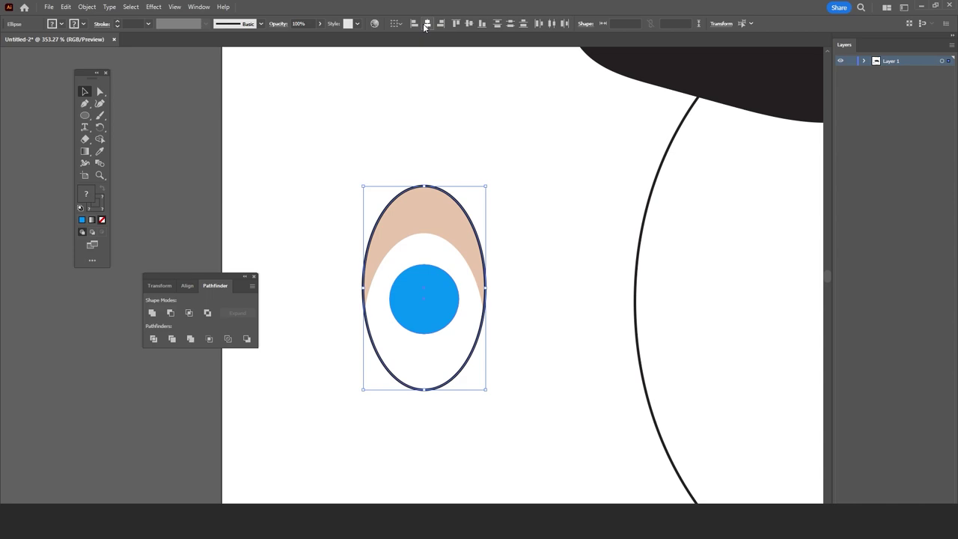
pyautogui.click(100, 175)
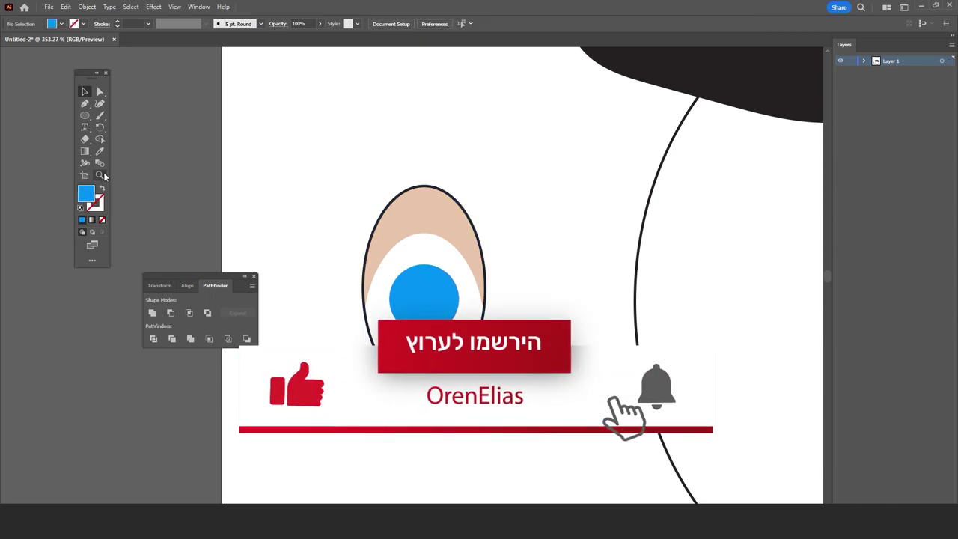
# - At 100% zoom, move the eye into the face and duplicate it as a right eye
pyautogui.keyDown('alt'); pyautogui.click(316, 206); pyautogui.keyUp('alt')
pyautogui.hotkey('ctrl', '1')
pyautogui.click(85, 92)
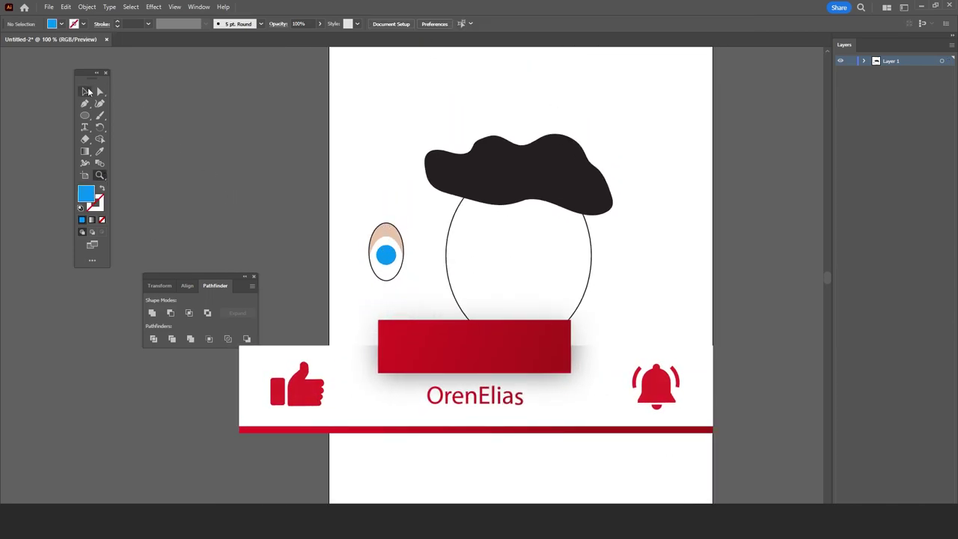
pyautogui.moveTo(340, 199); pyautogui.dragTo(406, 300)
pyautogui.moveTo(386, 238)
pyautogui.mouseDown()
pyautogui.moveTo(489, 238)
pyautogui.moveTo(376, 224)
pyautogui.moveTo(444, 232)
pyautogui.mouseUp()
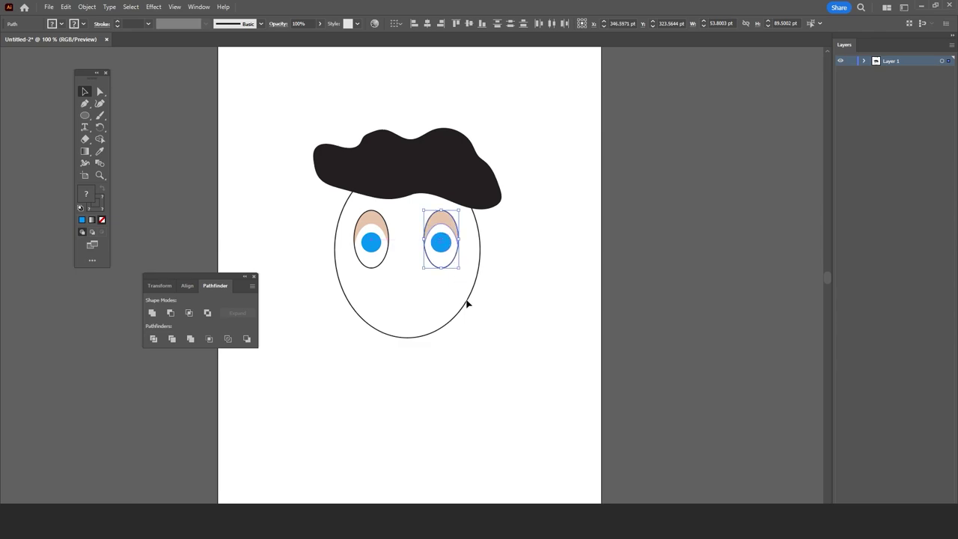
pyautogui.click(466, 376)
pyautogui.hscroll(-3, 472, 372)
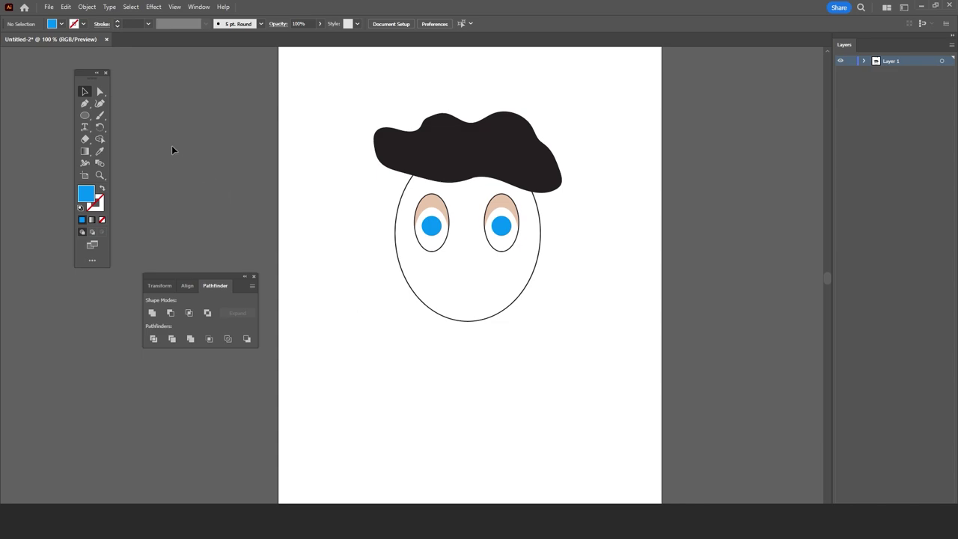
pyautogui.click(84, 104)
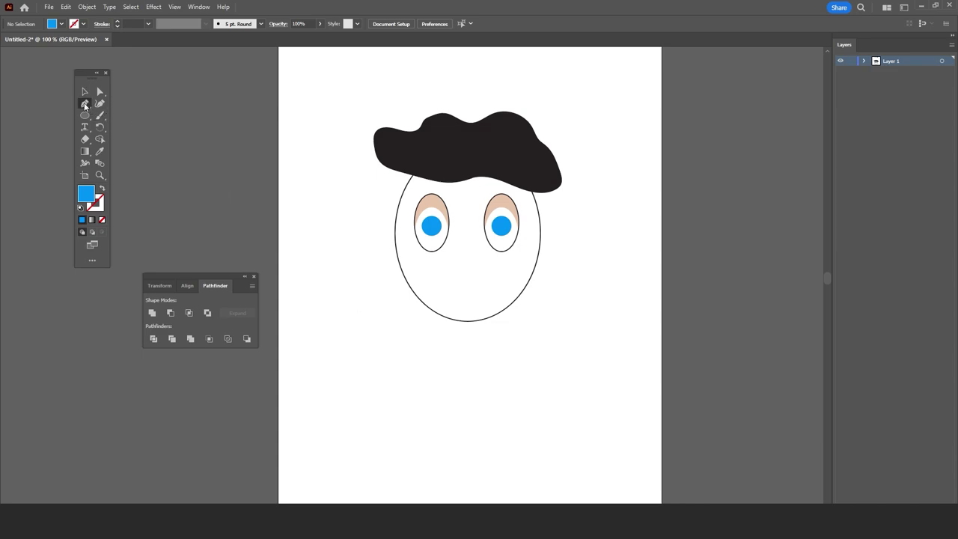
# - Set the stroke to black and draw a curved Pen smile across the lower face
pyautogui.click(101, 191)
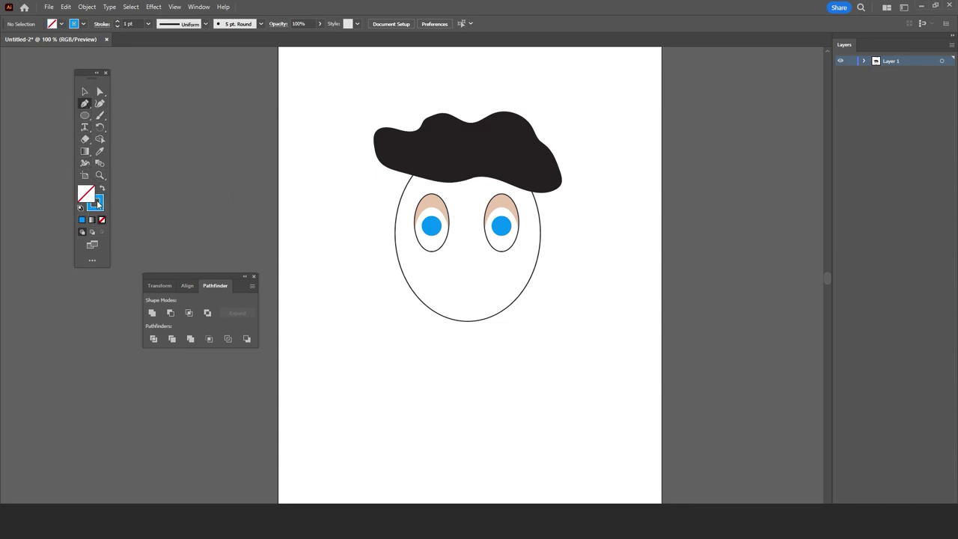
pyautogui.doubleClick(95, 202)
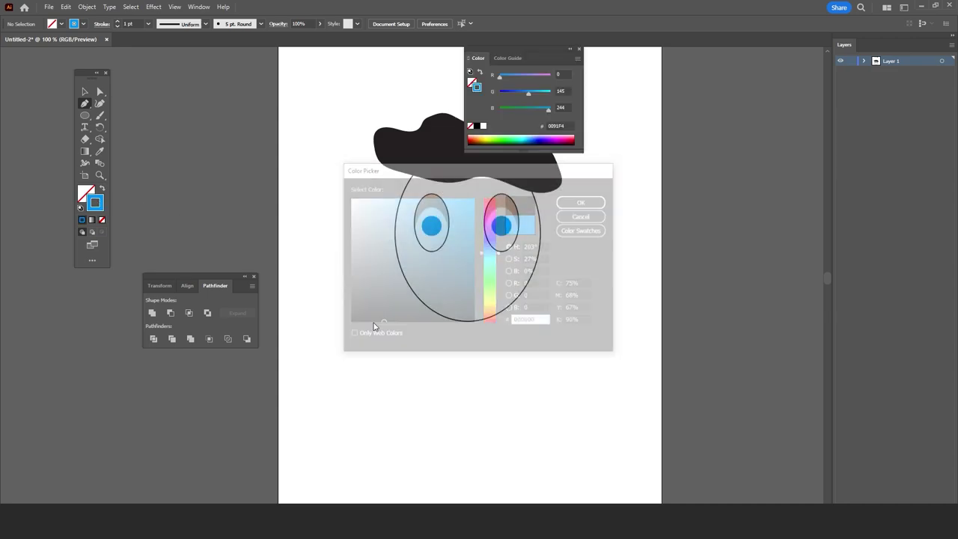
pyautogui.click(580, 50)
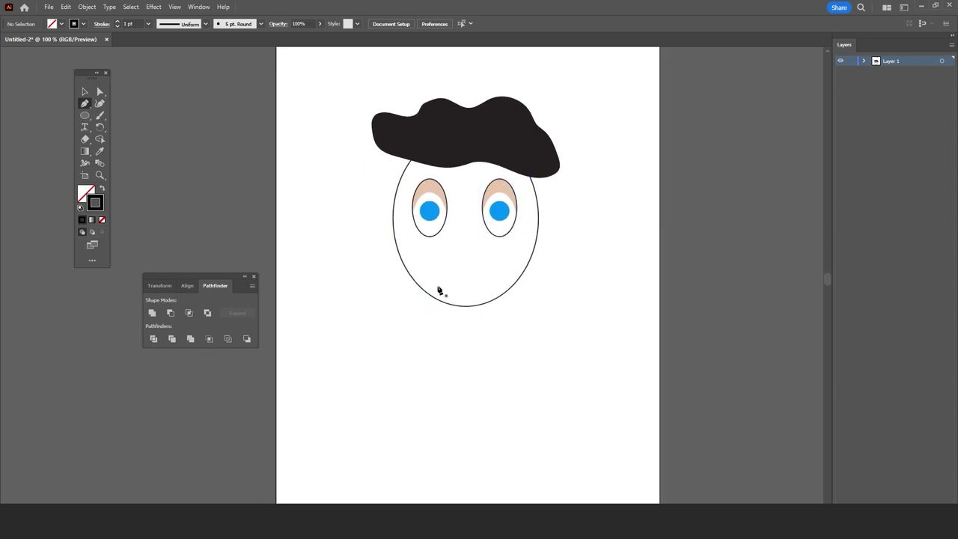
pyautogui.click(429, 270)
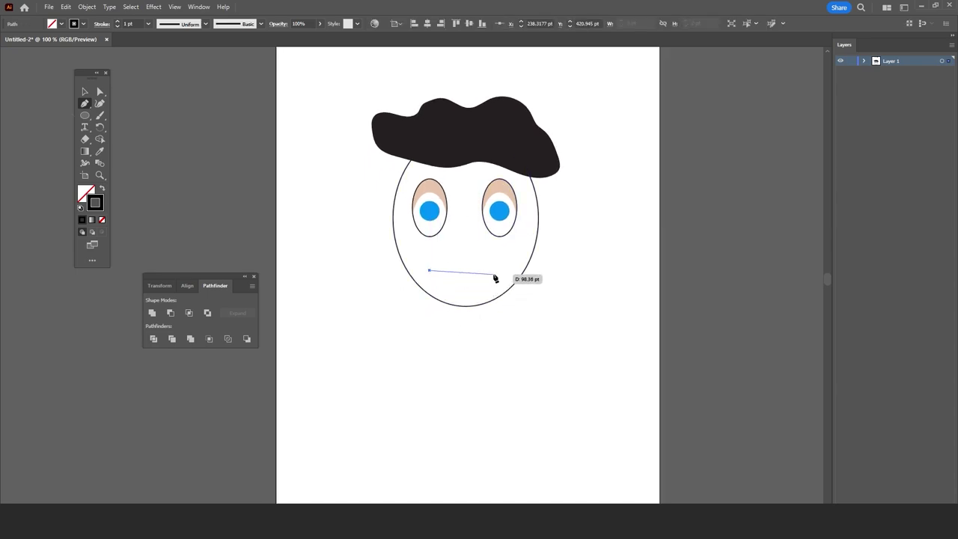
pyautogui.moveTo(496, 270); pyautogui.dragTo(544, 227)
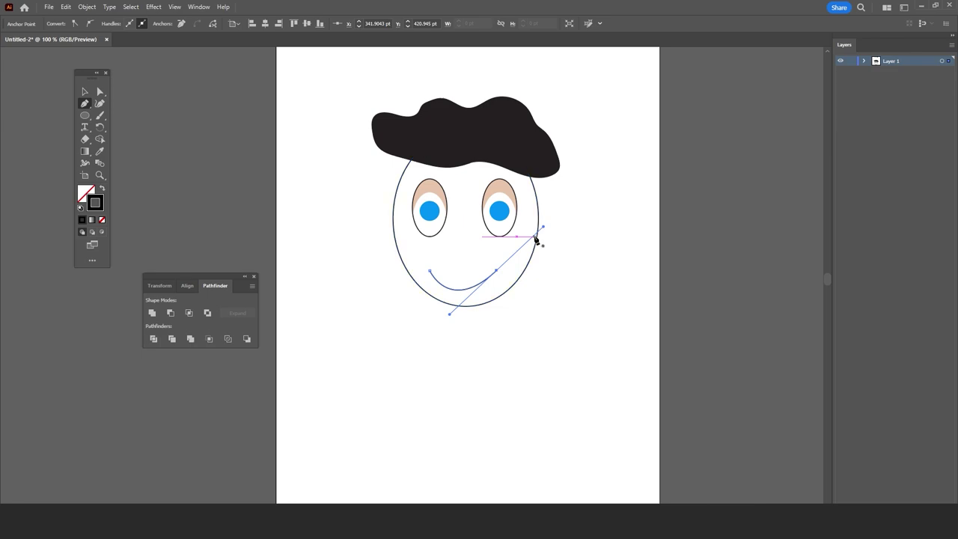
pyautogui.click(98, 90)
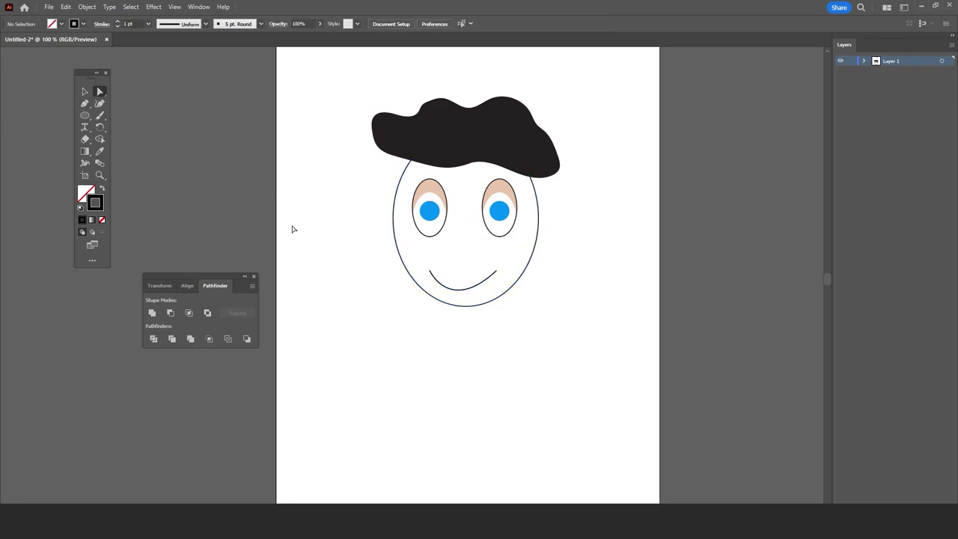
pyautogui.hotkey('ctrl', 'z')
pyautogui.press('p')
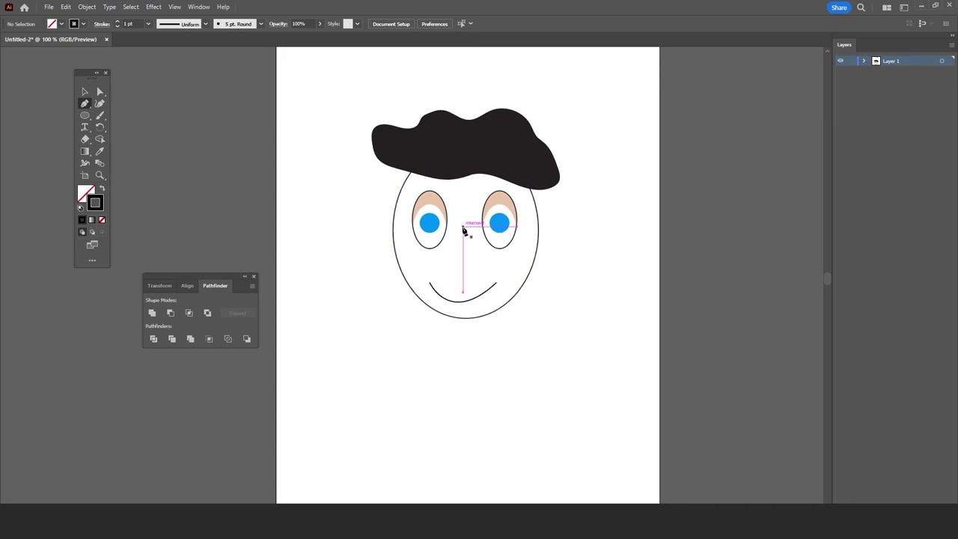
# - Draw a hooked Pen nose line curving down between the eyes, above the smile
pyautogui.click(463, 227)
pyautogui.moveTo(462, 268); pyautogui.dragTo(492, 277)
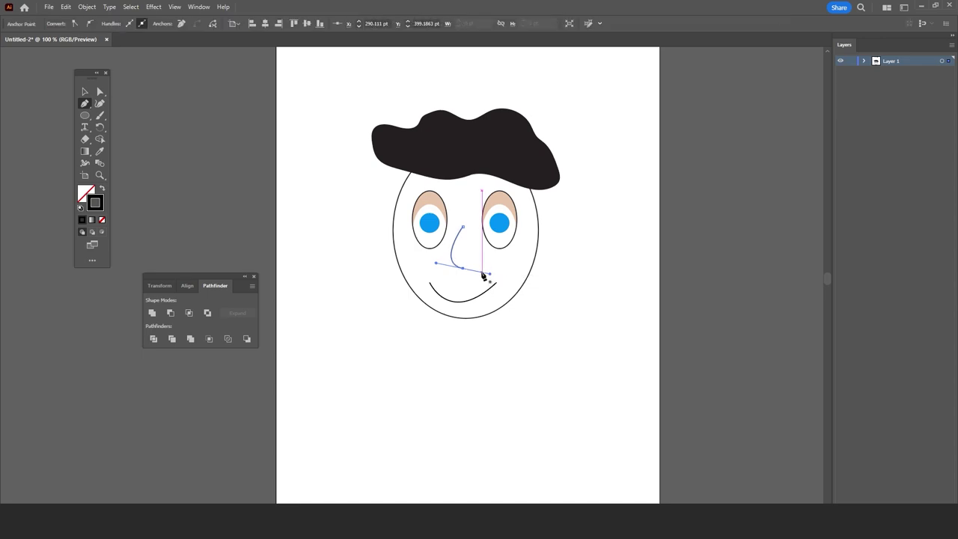
pyautogui.click(259, 244)
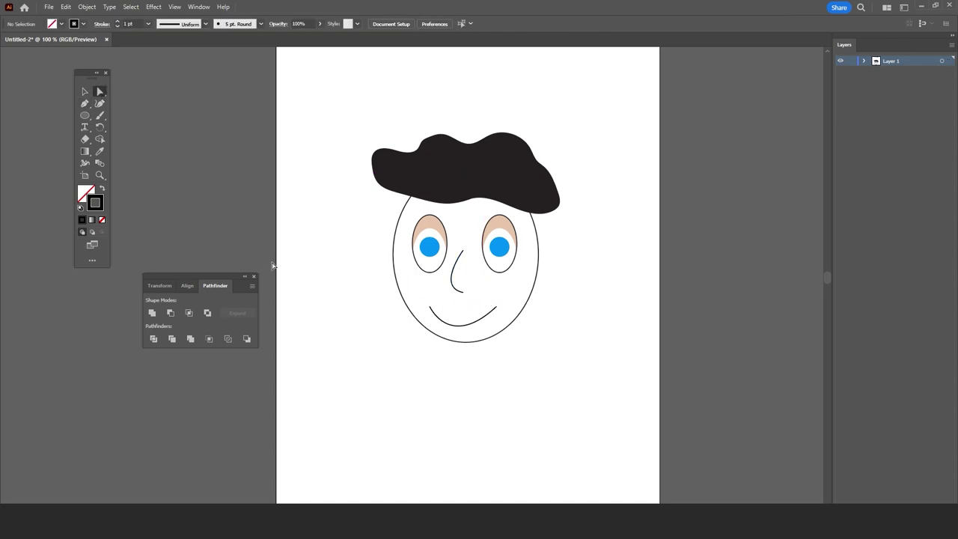
pyautogui.scroll(1, 394, 422)
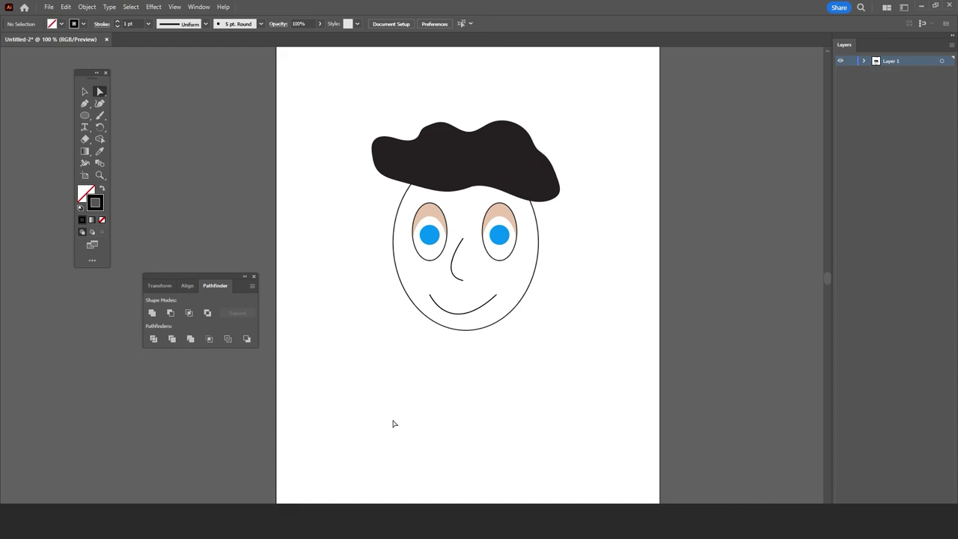
pyautogui.scroll(1, 392, 422)
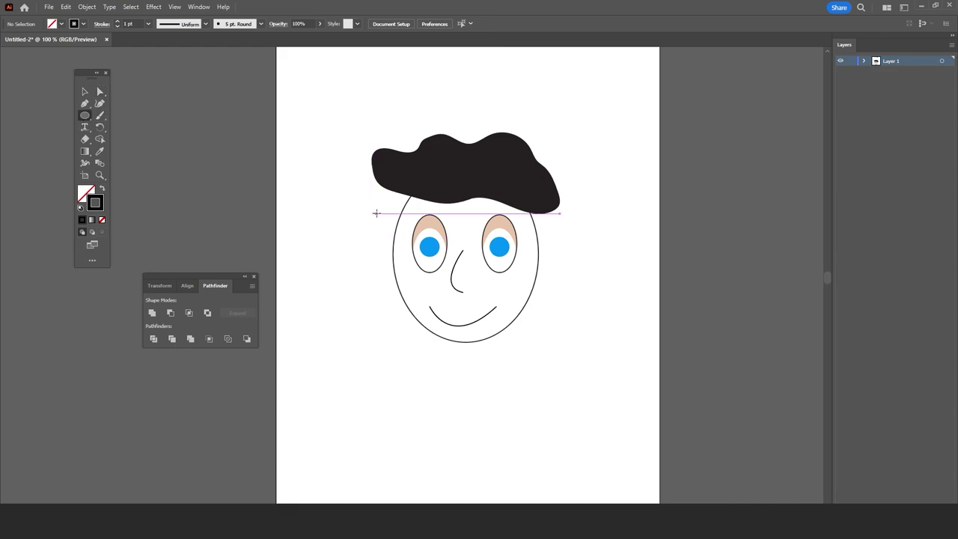
# - Draw a small ear ellipse left of the face and zoom in on it
pyautogui.moveTo(374, 214); pyautogui.dragTo(395, 250)
pyautogui.click(85, 91)
pyautogui.click(316, 279)
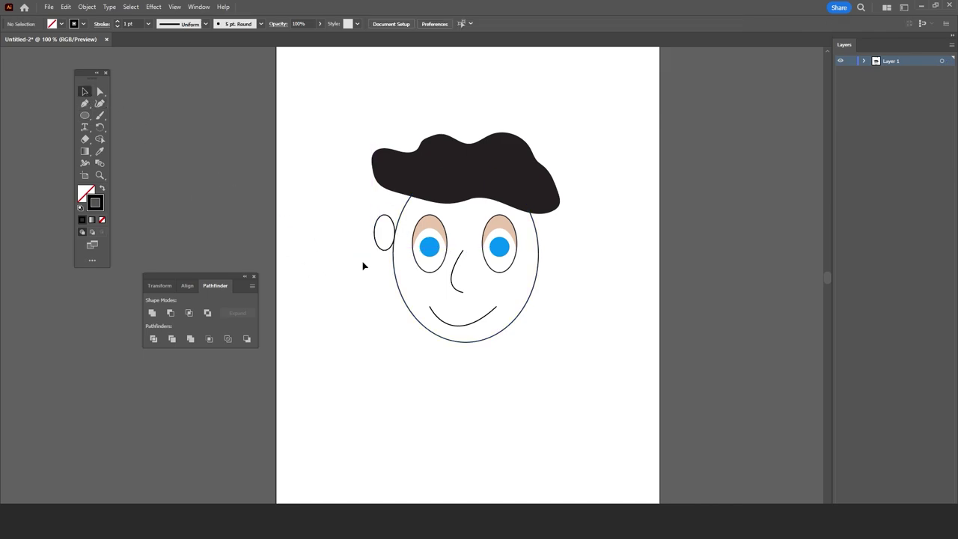
pyautogui.click(99, 175)
pyautogui.moveTo(379, 240); pyautogui.dragTo(551, 250)
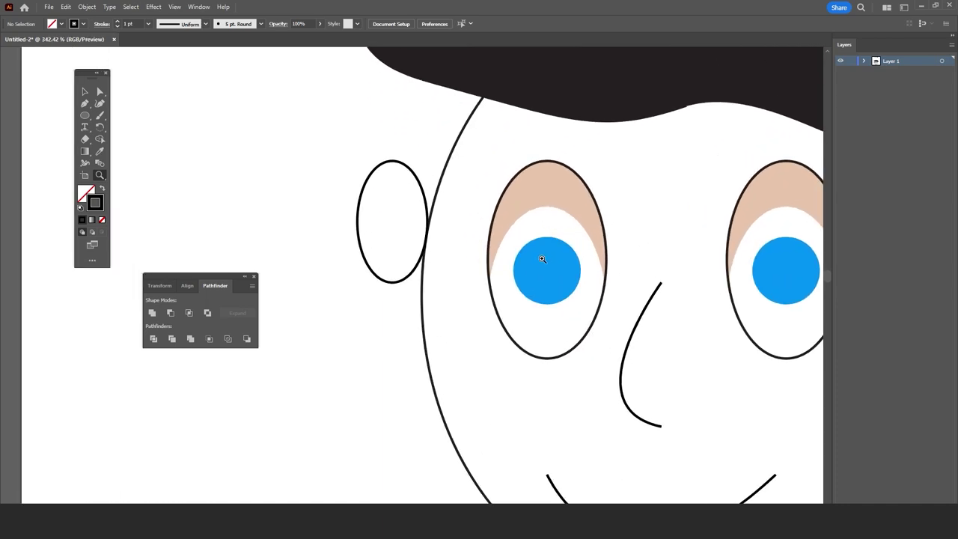
# - Draw a first curved Pen line inside the ear
pyautogui.press('p')
pyautogui.click(414, 235)
pyautogui.moveTo(378, 188); pyautogui.dragTo(344, 187)
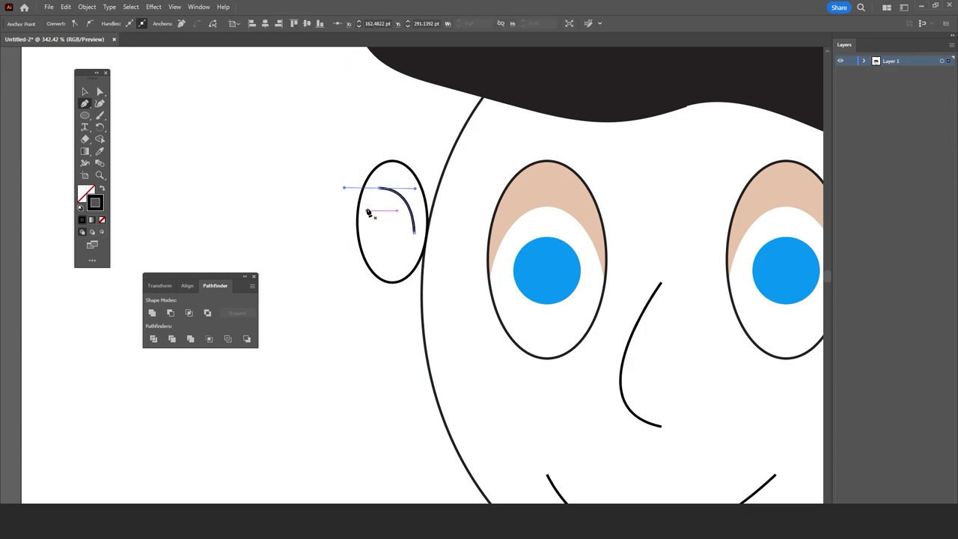
pyautogui.click(100, 91)
pyautogui.click(184, 143)
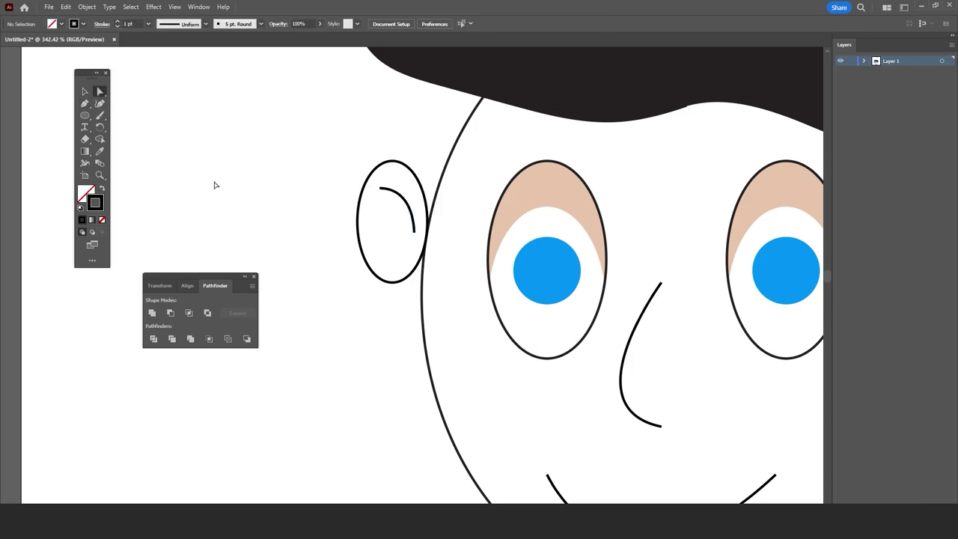
pyautogui.press('p')
# - Add a second curved line inside the ear, then zoom out to the whole face
pyautogui.click(412, 215)
pyautogui.moveTo(373, 223)
pyautogui.mouseDown()
pyautogui.moveTo(353, 234)
pyautogui.moveTo(361, 255)
pyautogui.mouseUp()
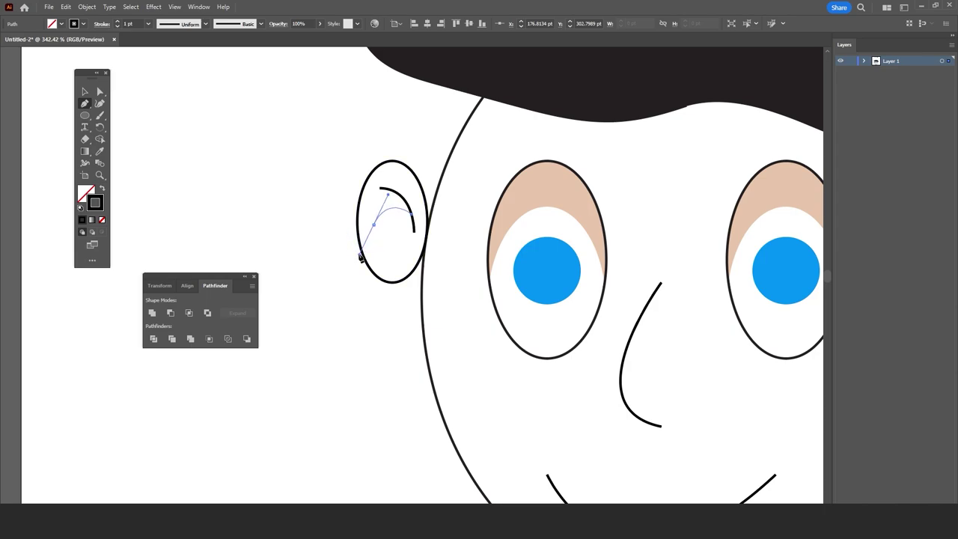
pyautogui.press('Escape')
pyautogui.click(99, 91)
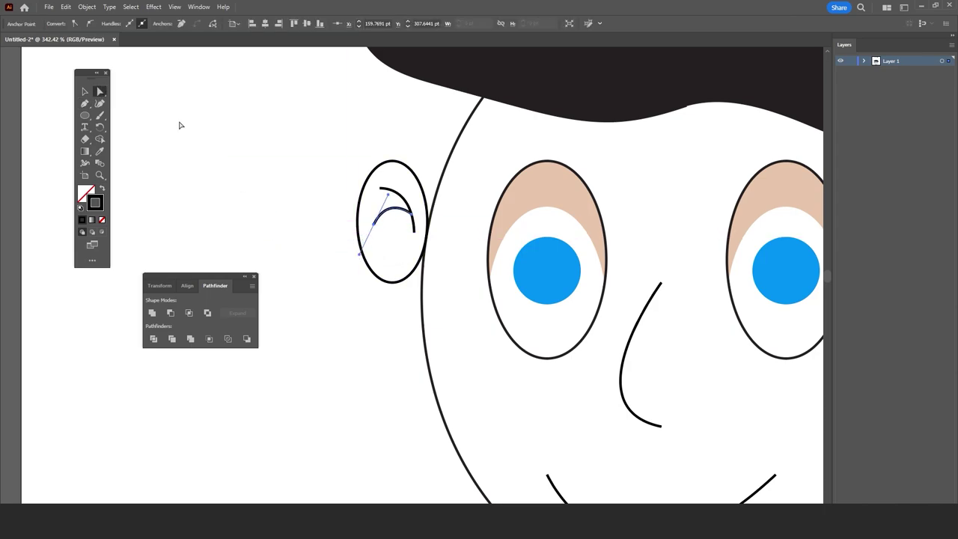
pyautogui.click(178, 132)
pyautogui.click(97, 176)
pyautogui.scroll(-5, 315, 247)
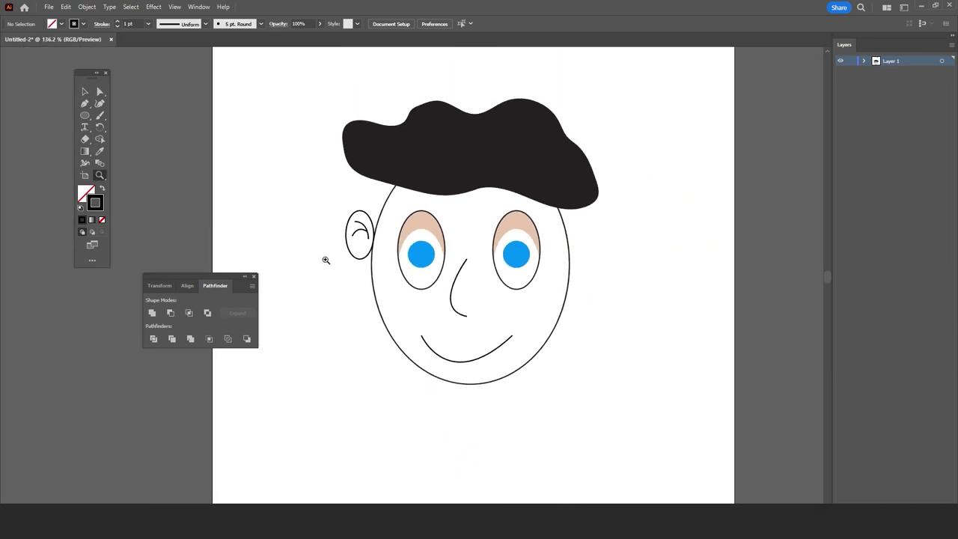
# - Alt-drag a copy of the ear and its inner lines to the right side of the head
pyautogui.moveTo(322, 217); pyautogui.dragTo(378, 308)
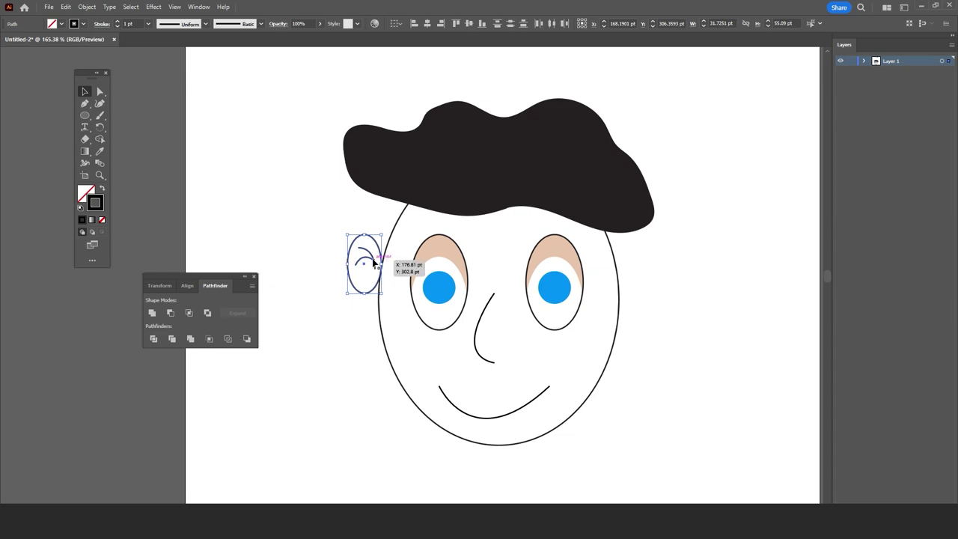
pyautogui.keyDown('alt'); pyautogui.moveTo(374, 261); pyautogui.dragTo(646, 262); pyautogui.keyUp('alt')
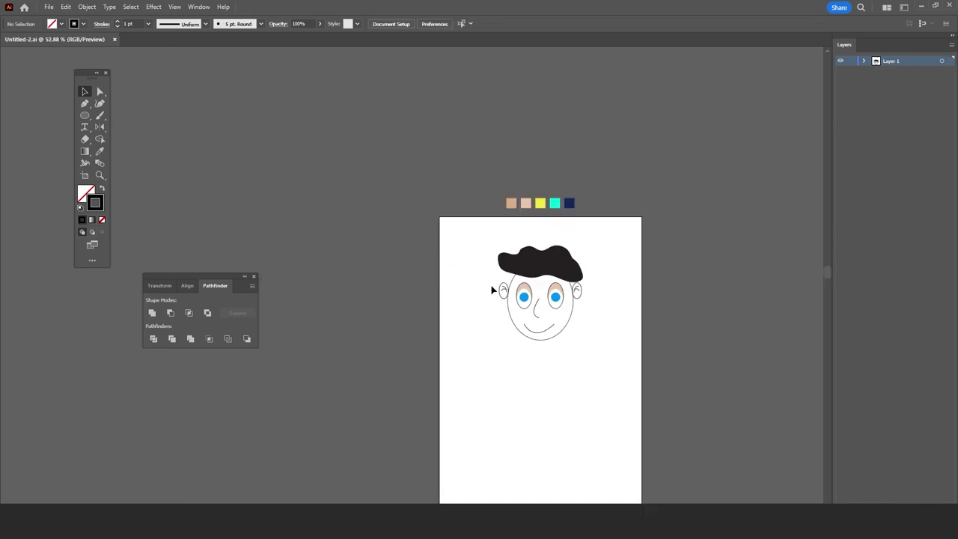
# - Select the face and right ear and sample the beige swatch colour with the Eyedropper
pyautogui.click(513, 317)
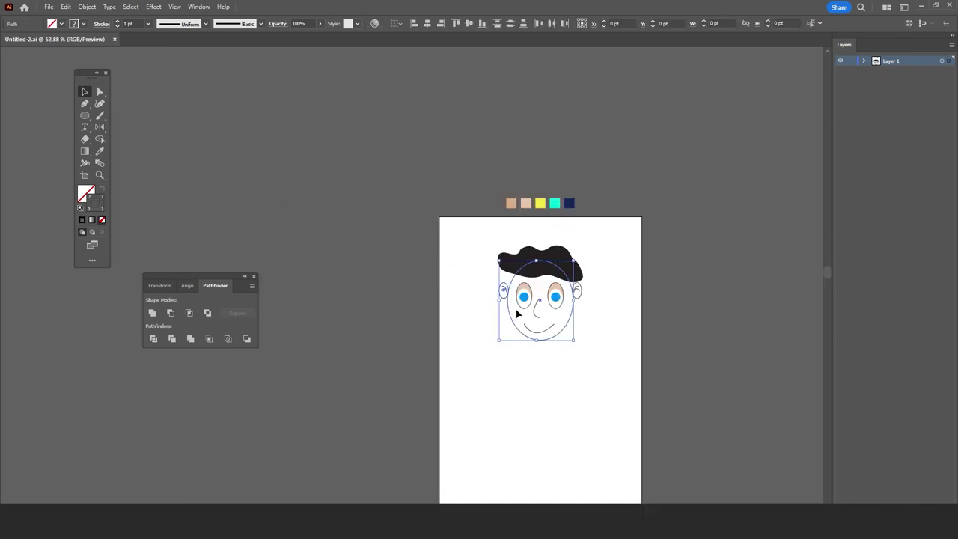
pyautogui.keyDown('shift'); pyautogui.click(576, 296); pyautogui.keyUp('shift')
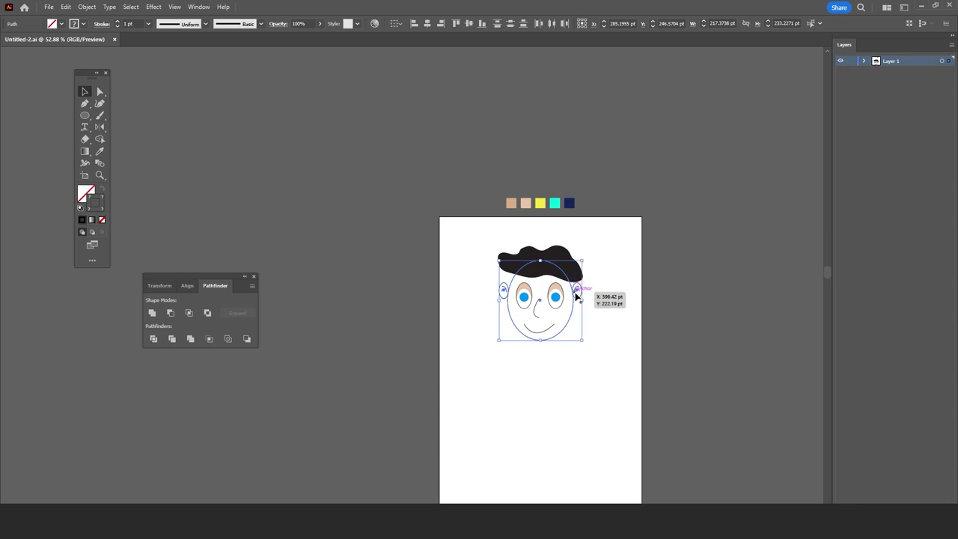
pyautogui.click(99, 150)
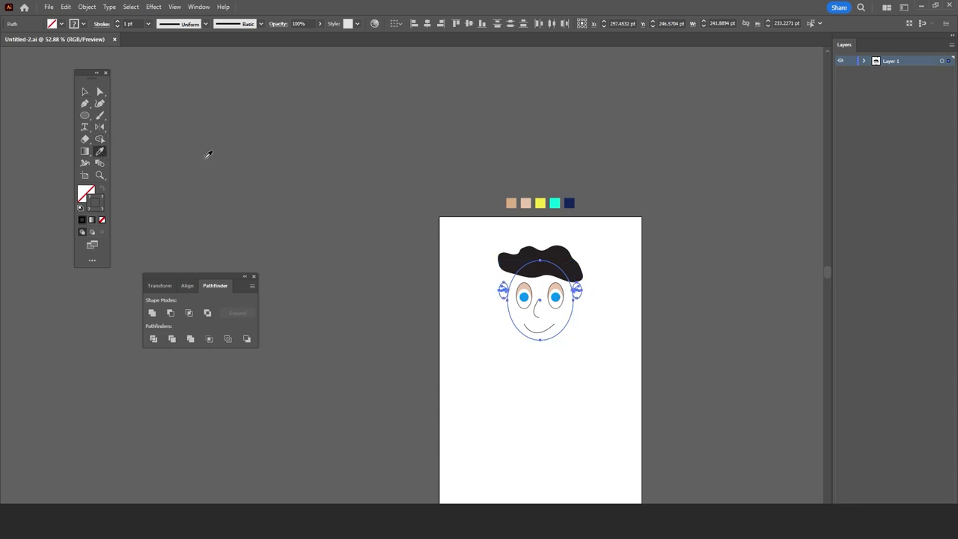
pyautogui.click(524, 205)
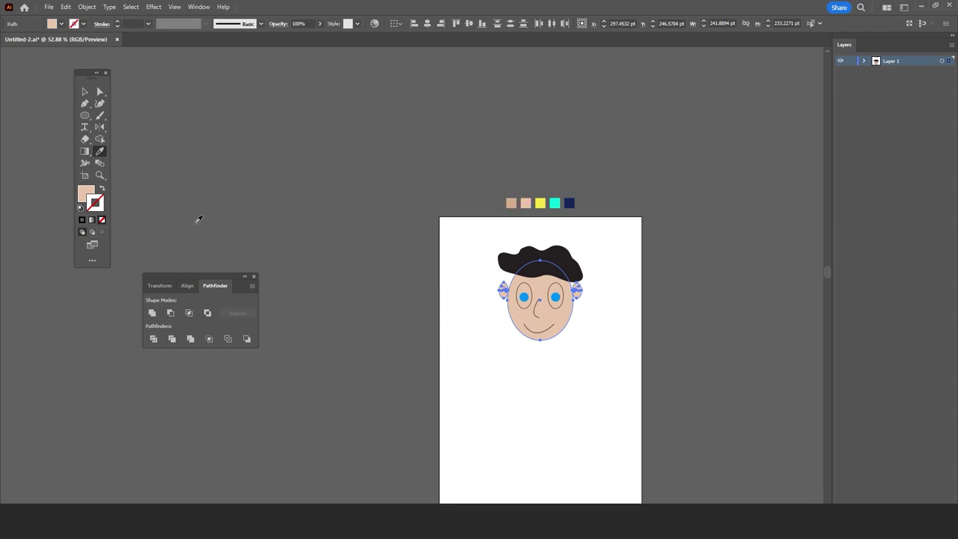
# - Lighten the face and ear fill to skin tone F2D8C7
pyautogui.doubleClick(87, 193)
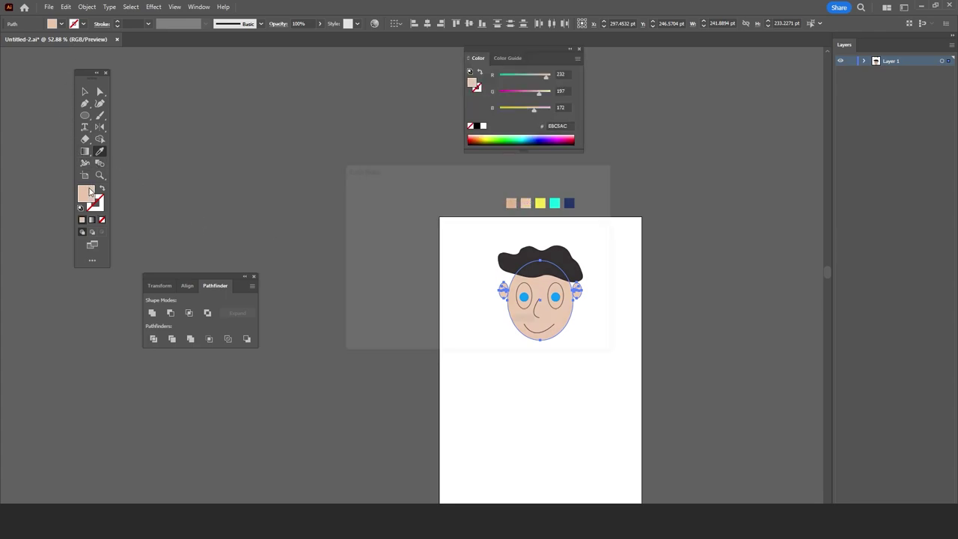
pyautogui.click(383, 210)
pyautogui.moveTo(382, 211); pyautogui.dragTo(370, 202)
pyautogui.press('Return')
pyautogui.press('v')
pyautogui.click(251, 186)
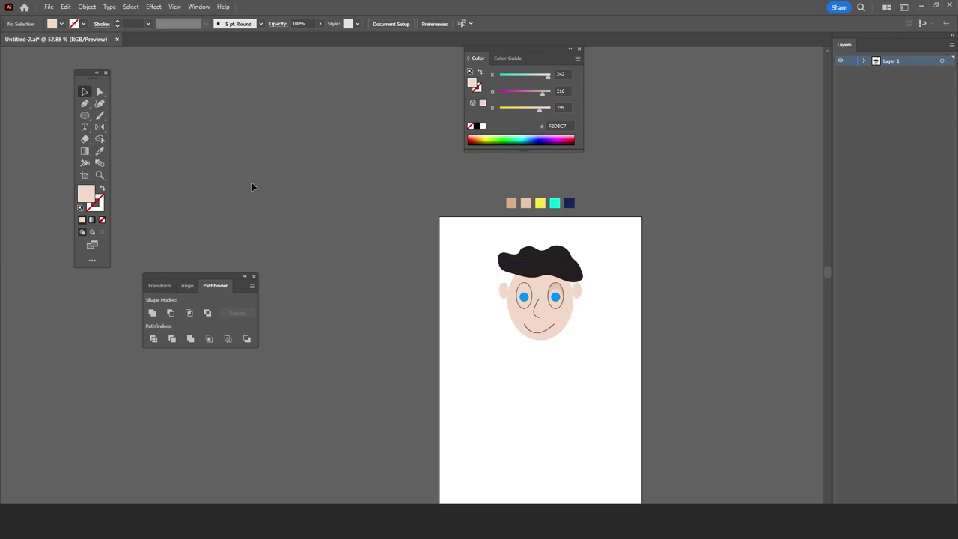
pyautogui.scroll(-1, 303, 219)
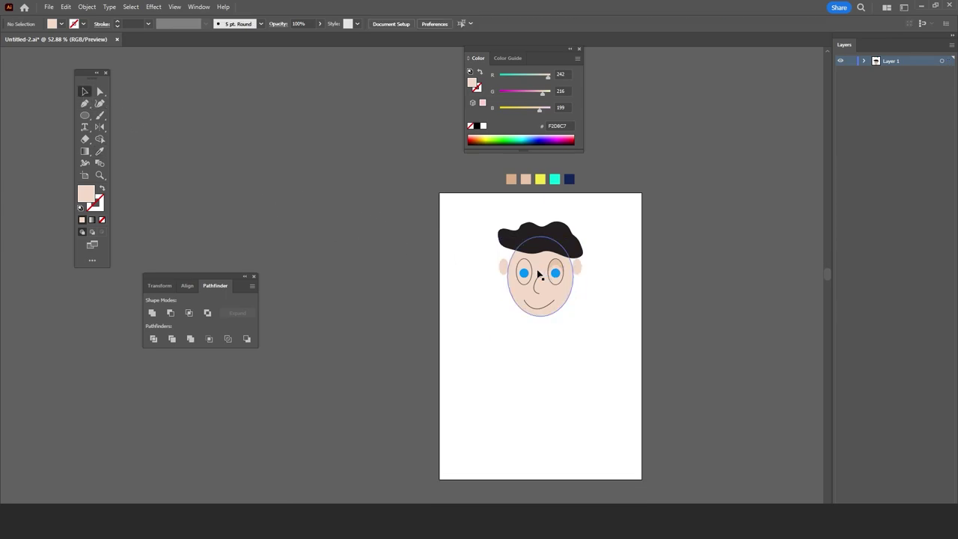
pyautogui.click(100, 175)
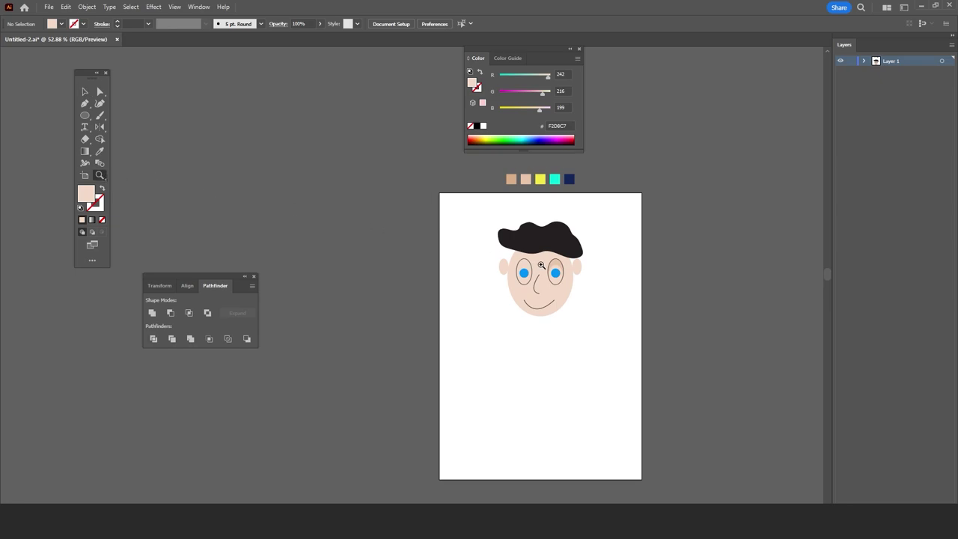
pyautogui.moveTo(533, 271); pyautogui.dragTo(582, 276)
pyautogui.scroll(1, 400, 249)
# - Try a white fill on the left eye, then clear it and deselect
pyautogui.press('v')
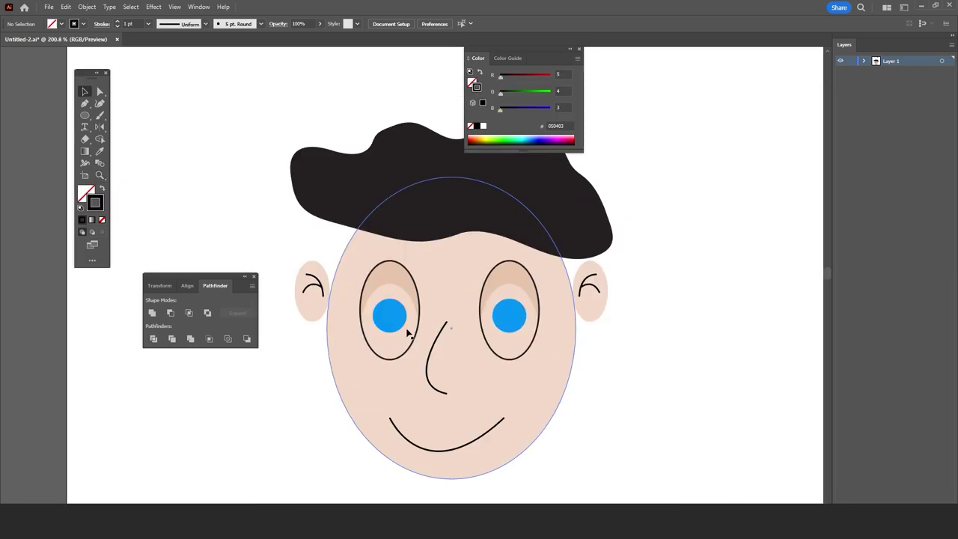
pyautogui.click(412, 336)
pyautogui.click(63, 24)
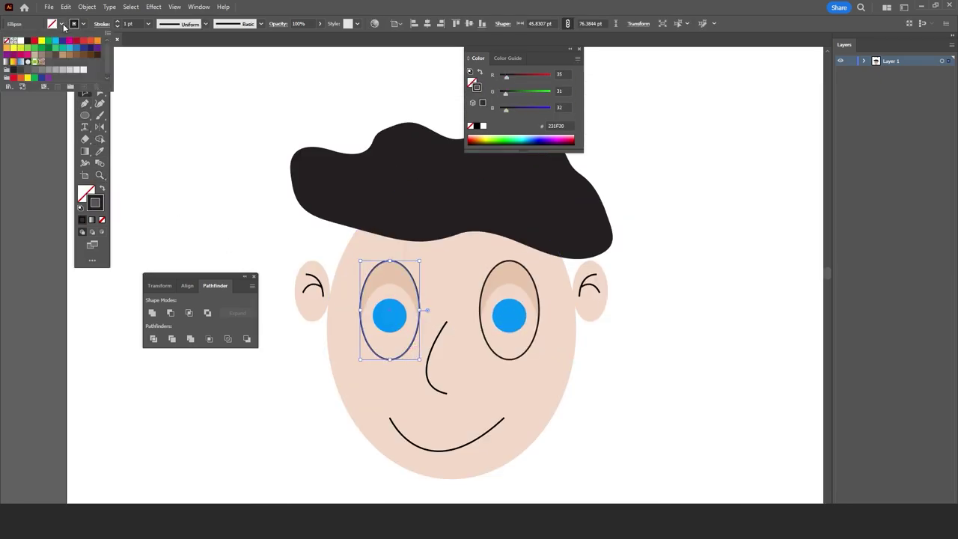
pyautogui.click(20, 44)
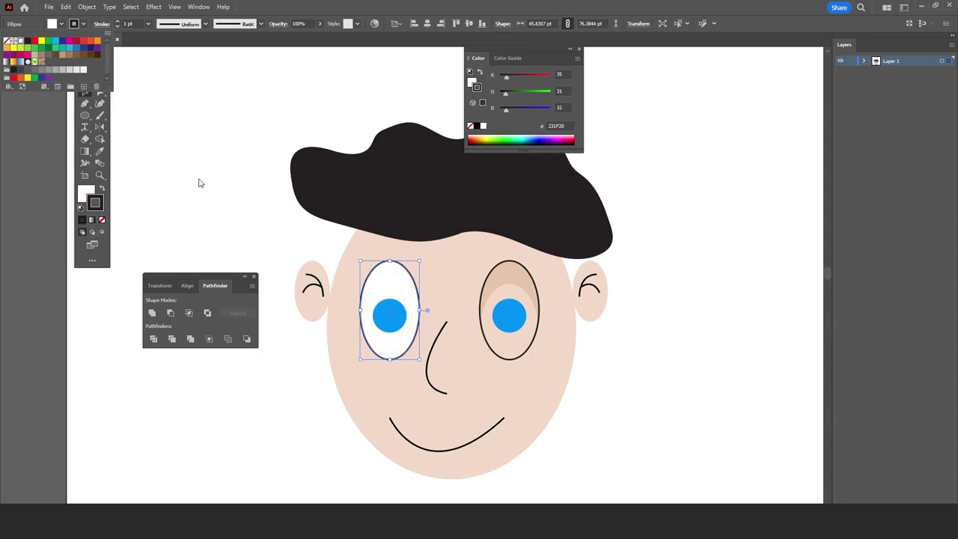
pyautogui.click(216, 237)
pyautogui.press('/')
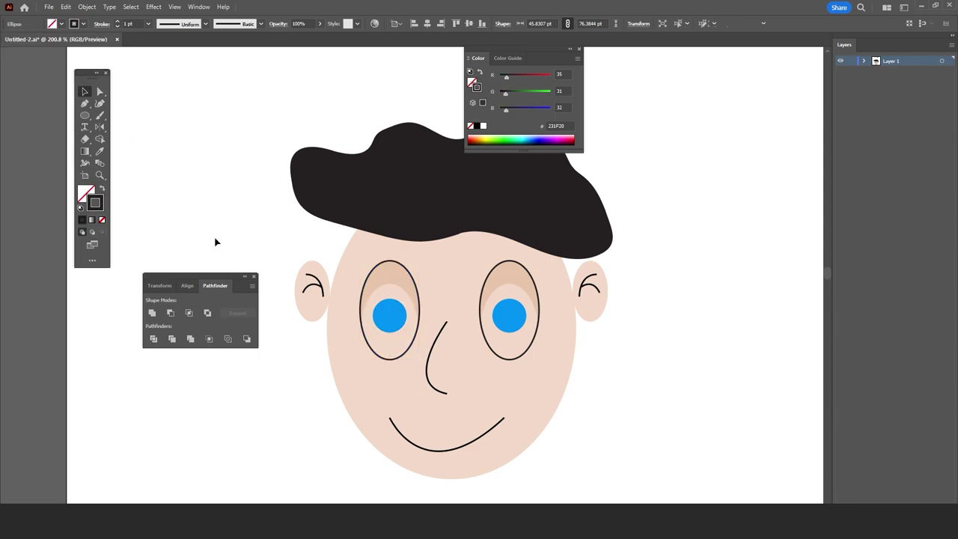
pyautogui.hotkey('ctrl', 'shift', 'a')
# - Refill the left eye white and try changing its stacking order behind the face
pyautogui.click(367, 336)
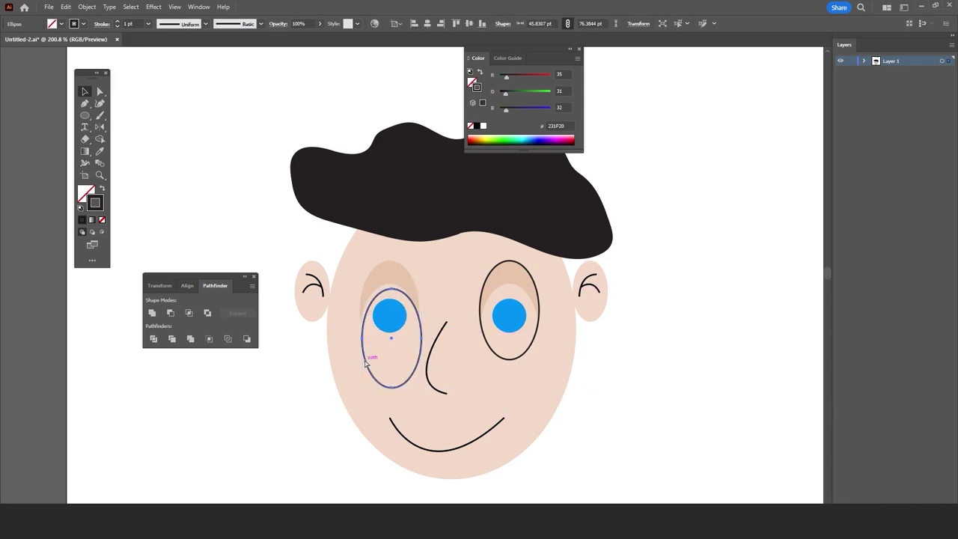
pyautogui.click(61, 24)
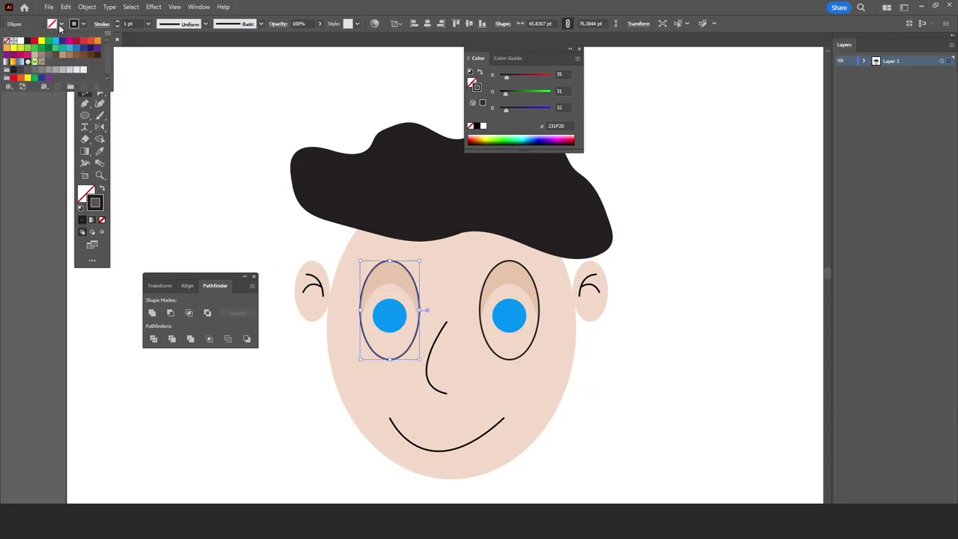
pyautogui.click(20, 42)
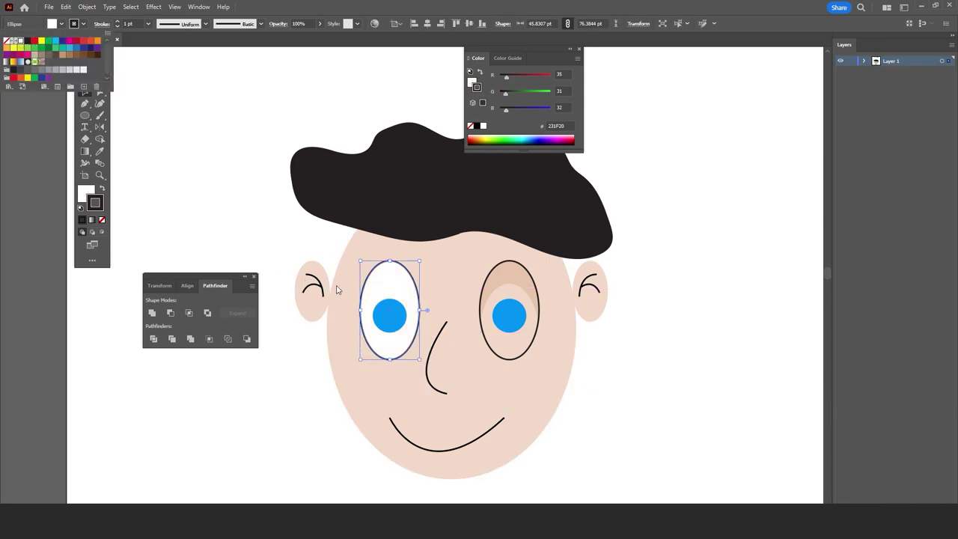
pyautogui.rightClick(399, 289)
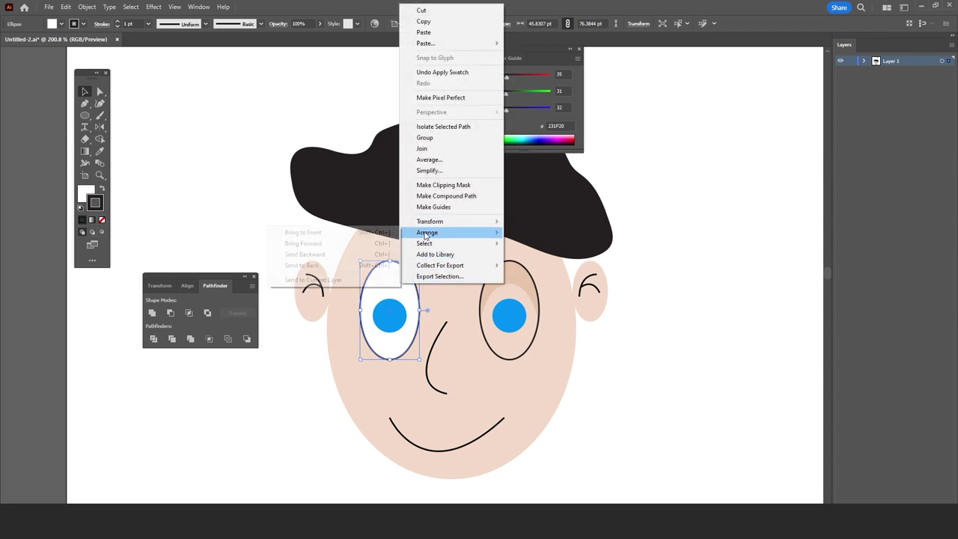
pyautogui.click(351, 266)
pyautogui.hotkey('ctrl', 'z')
pyautogui.rightClick(403, 285)
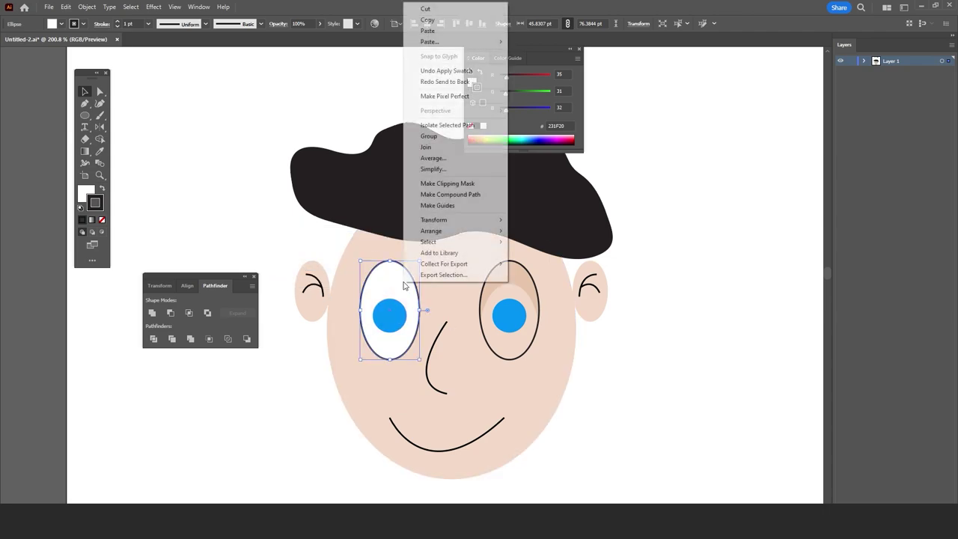
pyautogui.click(345, 255)
# - Undo the eye's white fill, bring both eyelids forward, and reset colours to default
pyautogui.rightClick(382, 289)
pyautogui.click(273, 269)
pyautogui.hotkey('ctrl', 'z')
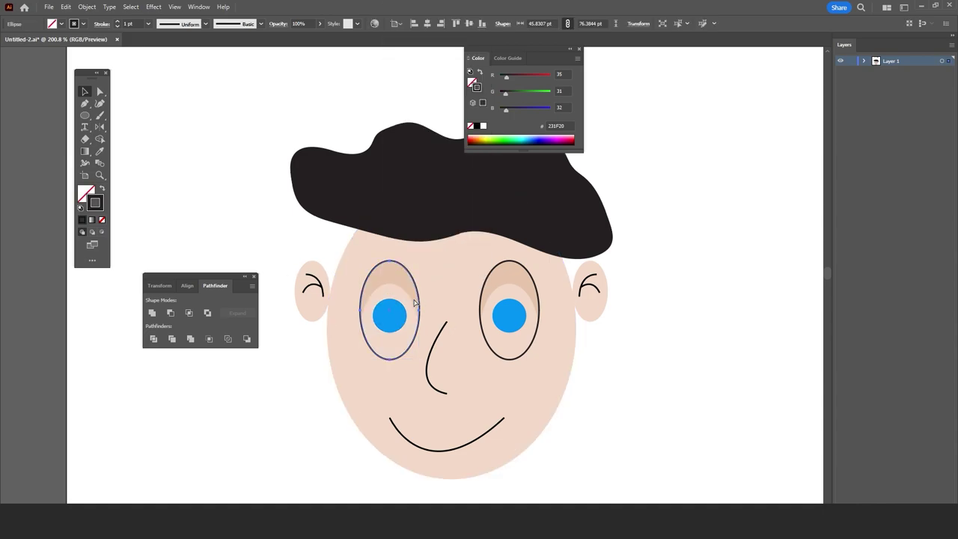
pyautogui.keyDown('shift'); pyautogui.click(506, 282); pyautogui.keyUp('shift')
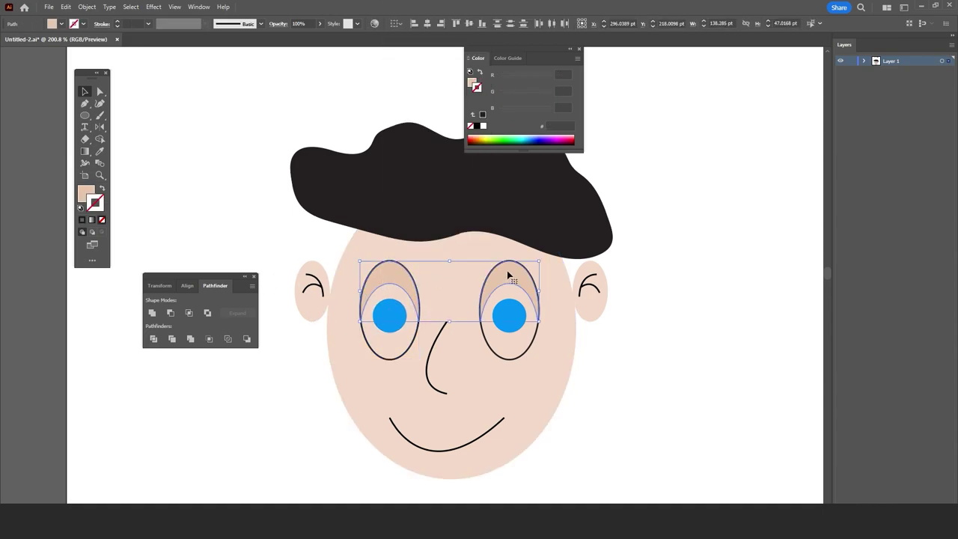
pyautogui.rightClick(506, 282)
pyautogui.click(408, 217)
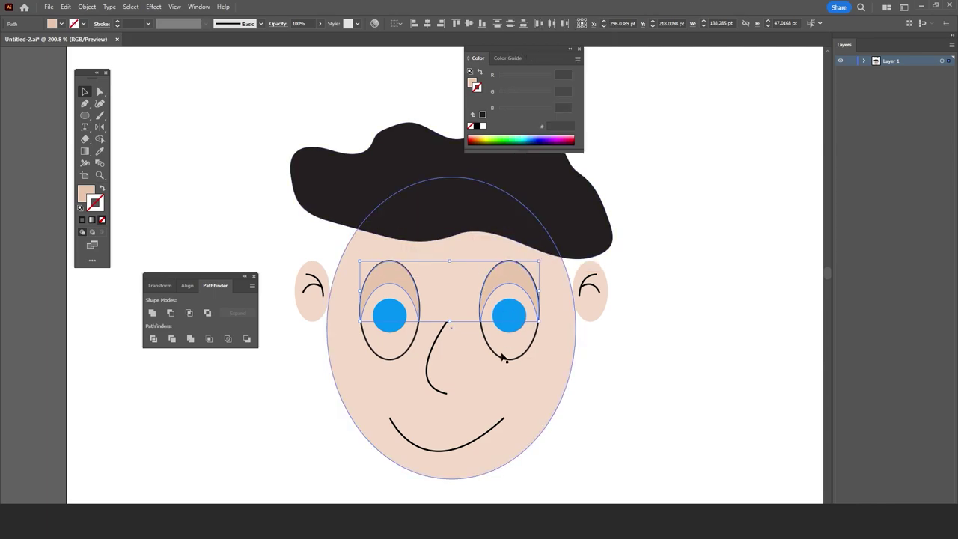
pyautogui.click(594, 385)
pyautogui.press('d')
pyautogui.hotkey('ctrl', '0')
pyautogui.click(85, 116)
# - Draw a skin-toned, outline-free neck rectangle under the chin and adjust its height
pyautogui.moveTo(428, 281); pyautogui.dragTo(438, 298)
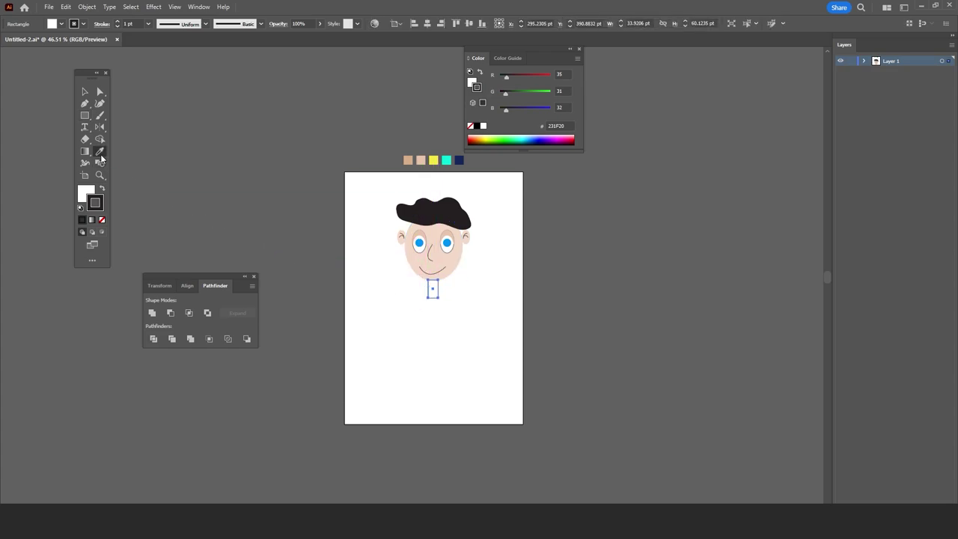
pyautogui.click(408, 161)
pyautogui.click(84, 90)
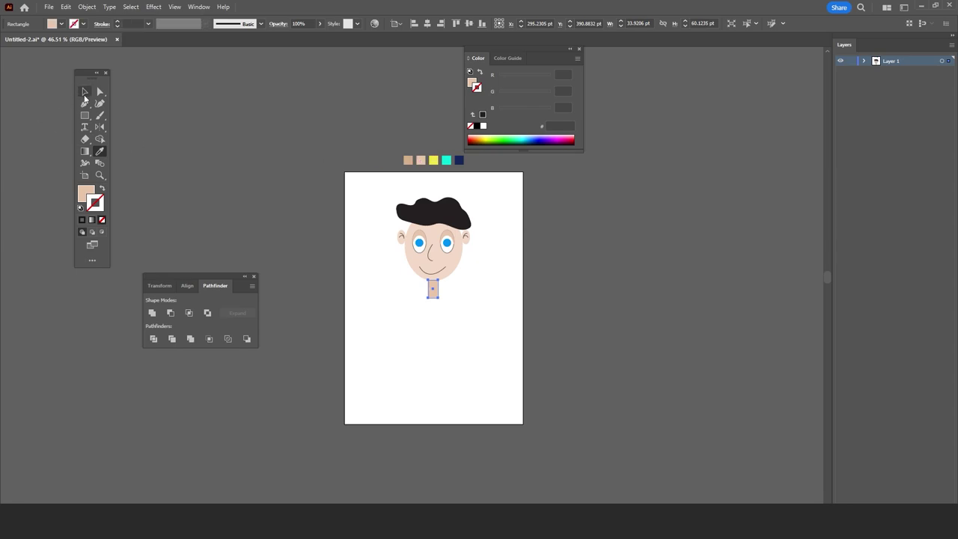
pyautogui.click(190, 151)
pyautogui.scroll(-2, 329, 283)
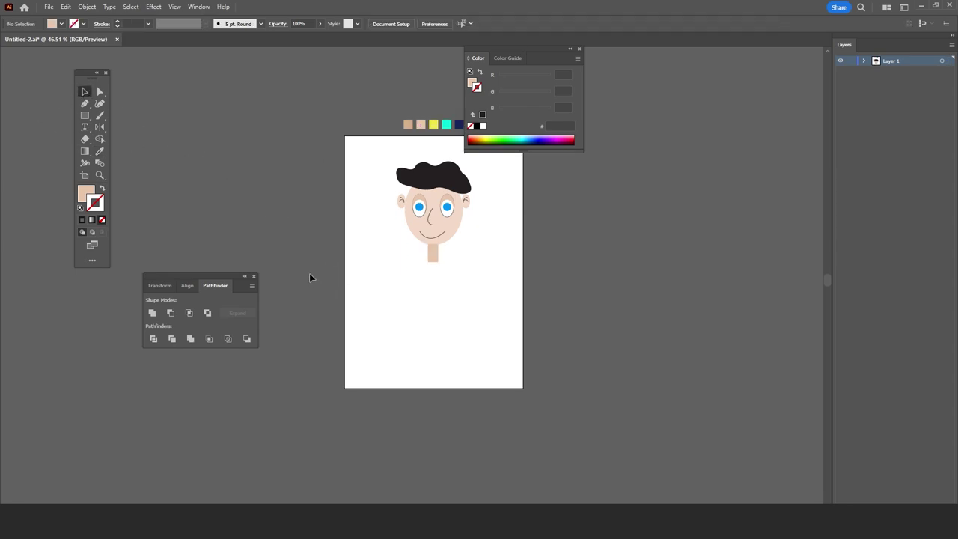
pyautogui.click(431, 259)
pyautogui.moveTo(429, 264); pyautogui.dragTo(427, 258)
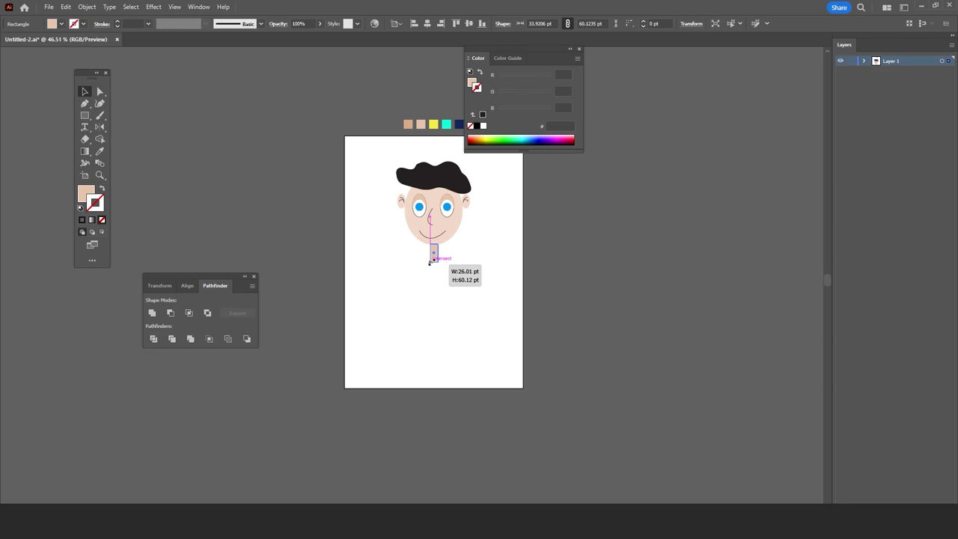
pyautogui.click(440, 297)
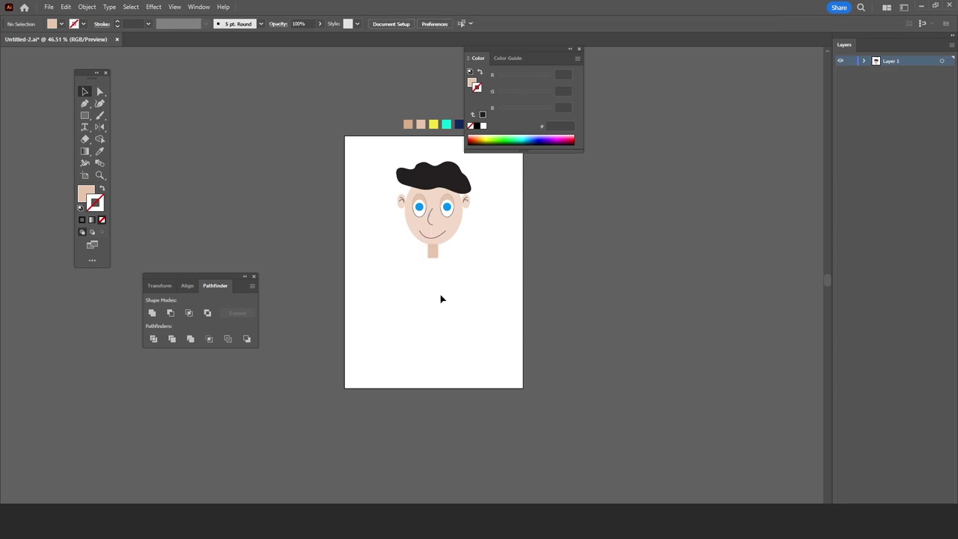
pyautogui.scroll(-1, 442, 355)
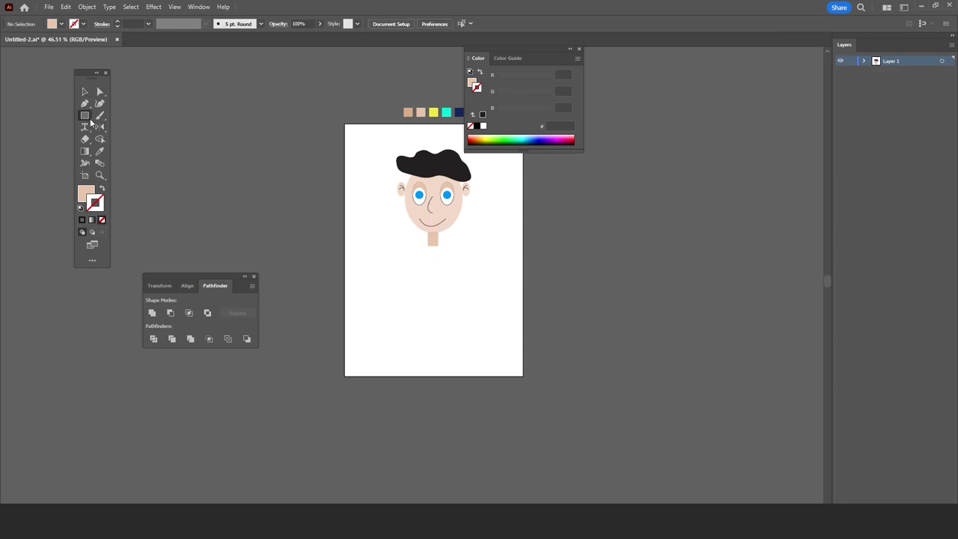
# - Paste a navy shirt rectangle and position it beneath the neck
pyautogui.hotkey('ctrl', 'v')
pyautogui.click(244, 192)
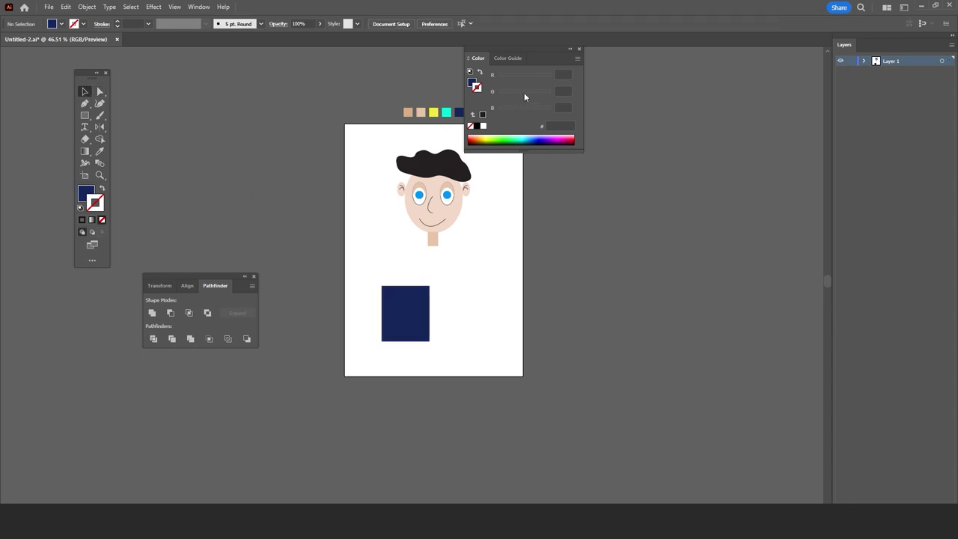
pyautogui.click(578, 49)
pyautogui.moveTo(513, 265); pyautogui.dragTo(478, 227)
pyautogui.moveTo(373, 268)
pyautogui.mouseDown()
pyautogui.moveTo(389, 261)
pyautogui.moveTo(399, 229)
pyautogui.moveTo(421, 236)
pyautogui.moveTo(378, 235)
pyautogui.mouseUp()
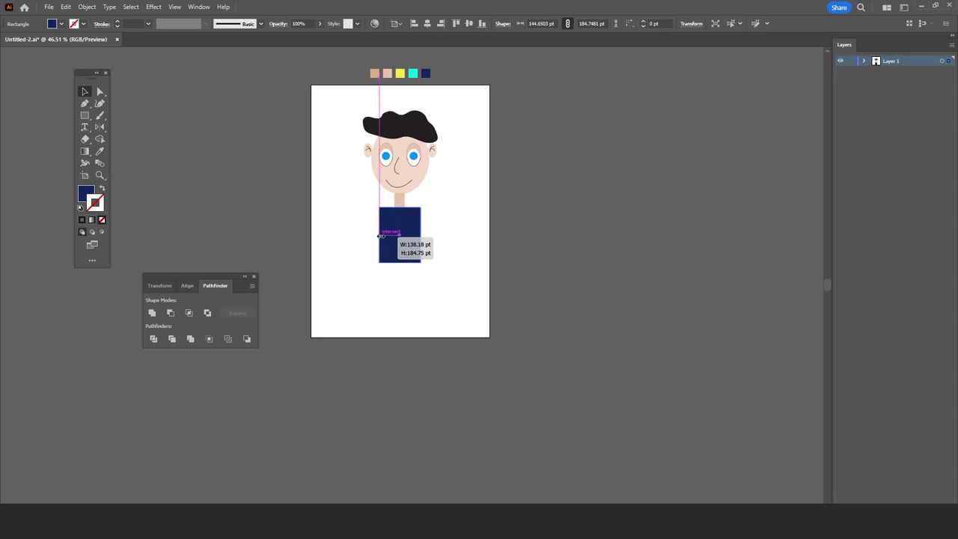
pyautogui.click(445, 240)
# - Centre the navy rectangle under the face and drag a copy straight down
pyautogui.click(99, 175)
pyautogui.moveTo(392, 238); pyautogui.dragTo(542, 219)
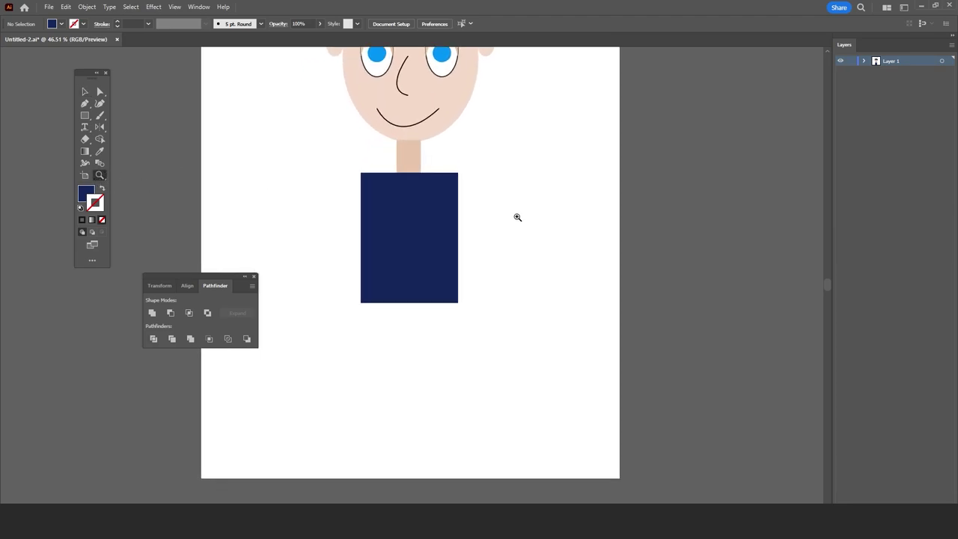
pyautogui.click(85, 92)
pyautogui.moveTo(359, 221); pyautogui.dragTo(378, 223)
pyautogui.scroll(-1, 383, 246)
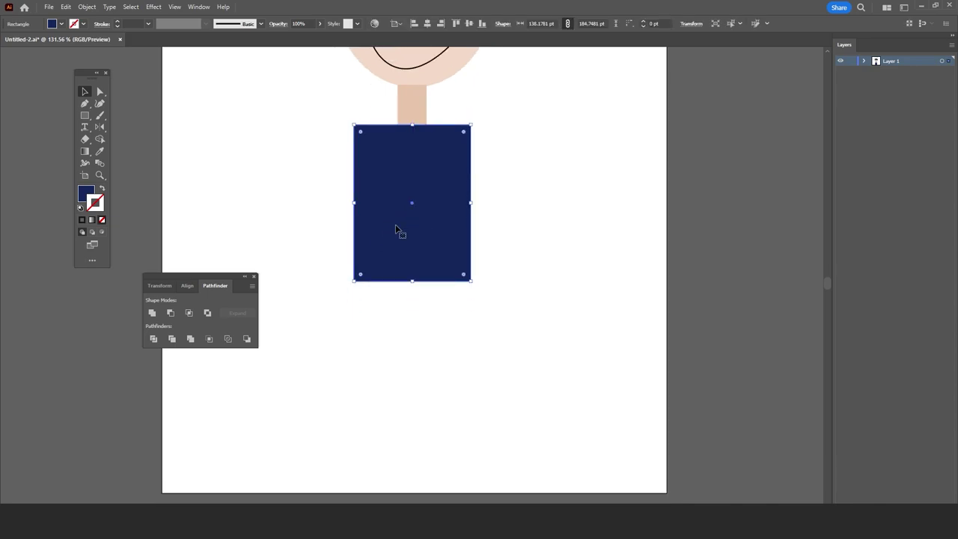
pyautogui.scroll(-1, 396, 229)
pyautogui.moveTo(442, 140)
pyautogui.mouseDown()
pyautogui.moveTo(449, 295)
pyautogui.moveTo(414, 297)
pyautogui.mouseUp()
# - Fill the lower copy with grey and move it off to the right
pyautogui.doubleClick(86, 193)
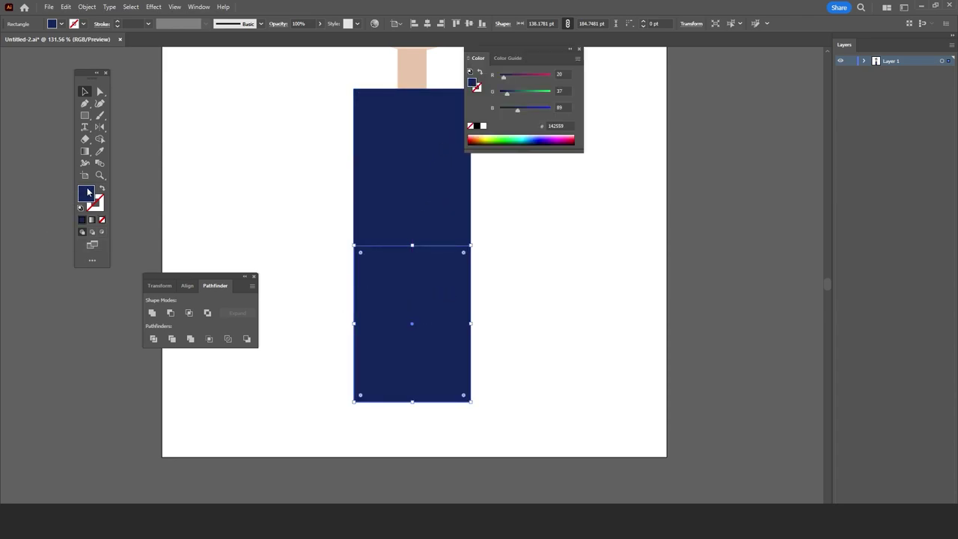
pyautogui.moveTo(427, 282)
pyautogui.mouseDown()
pyautogui.moveTo(346, 291)
pyautogui.moveTo(348, 276)
pyautogui.mouseUp()
pyautogui.press('Return')
pyautogui.click(570, 329)
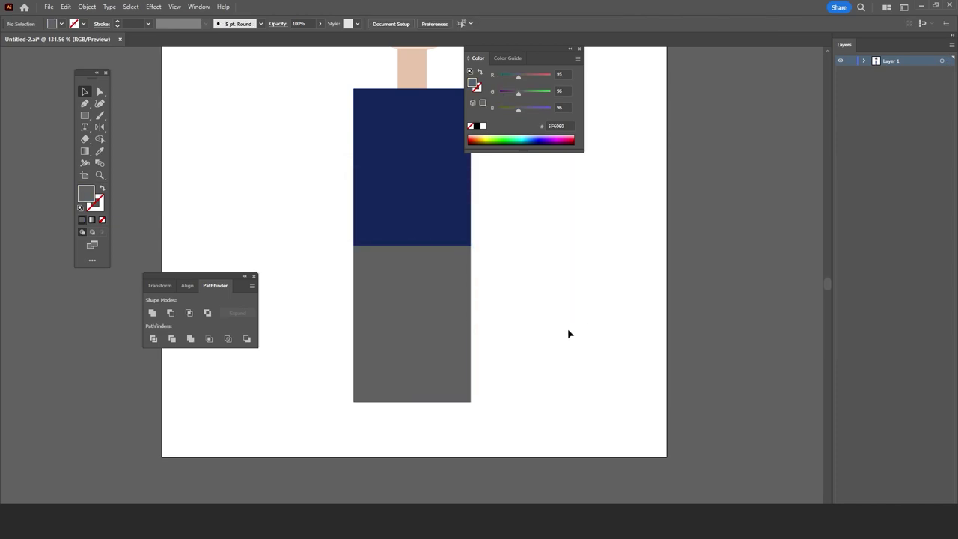
pyautogui.scroll(1, 479, 330)
pyautogui.moveTo(444, 316)
pyautogui.mouseDown()
pyautogui.moveTo(766, 307)
pyautogui.moveTo(579, 258)
pyautogui.mouseUp()
# - Move the navy body rectangle down and left, undoing a stray extra copy
pyautogui.click(458, 223)
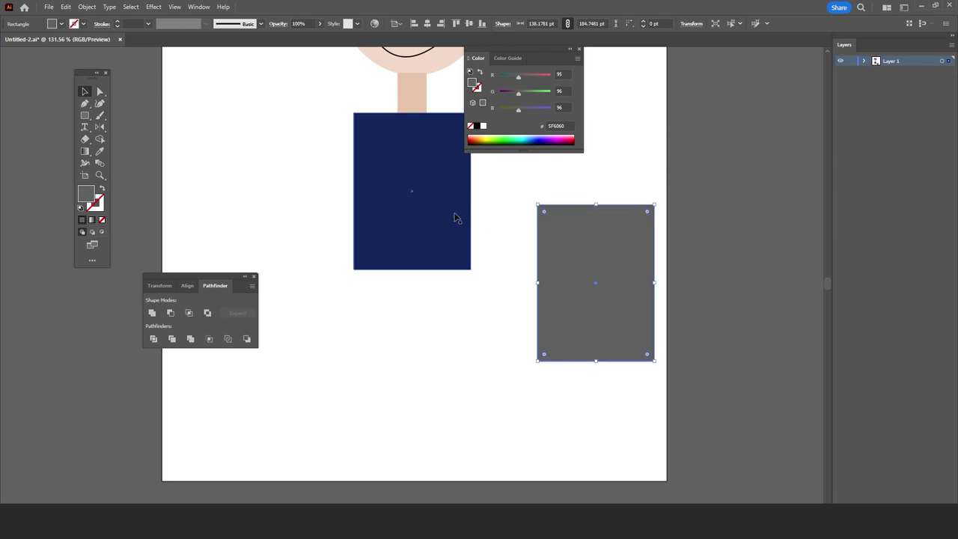
pyautogui.scroll(2, 436, 322)
pyautogui.hscroll(-3, 486, 329)
pyautogui.moveTo(524, 248); pyautogui.dragTo(375, 367)
pyautogui.click(517, 269)
pyautogui.scroll(-1, 494, 300)
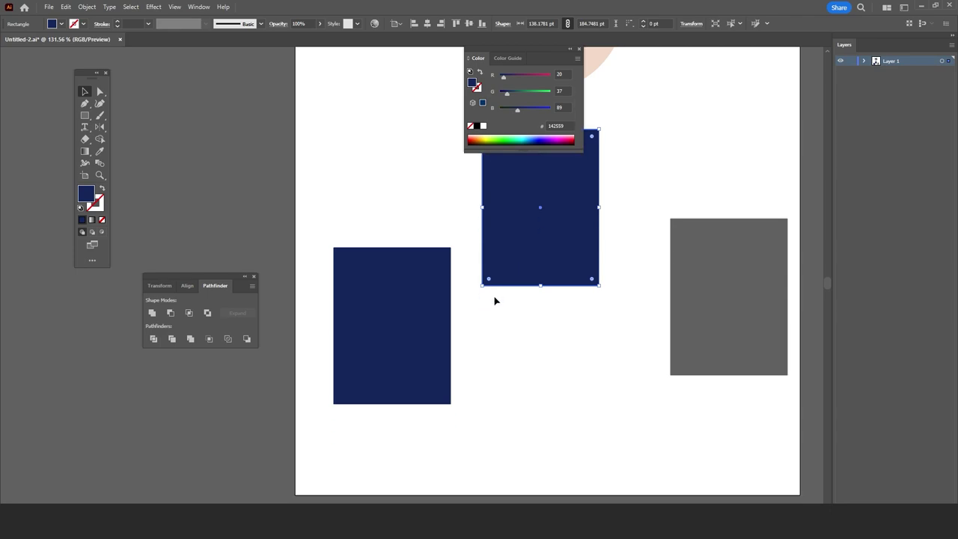
pyautogui.hotkey('ctrl', 'z')
pyautogui.click(571, 314)
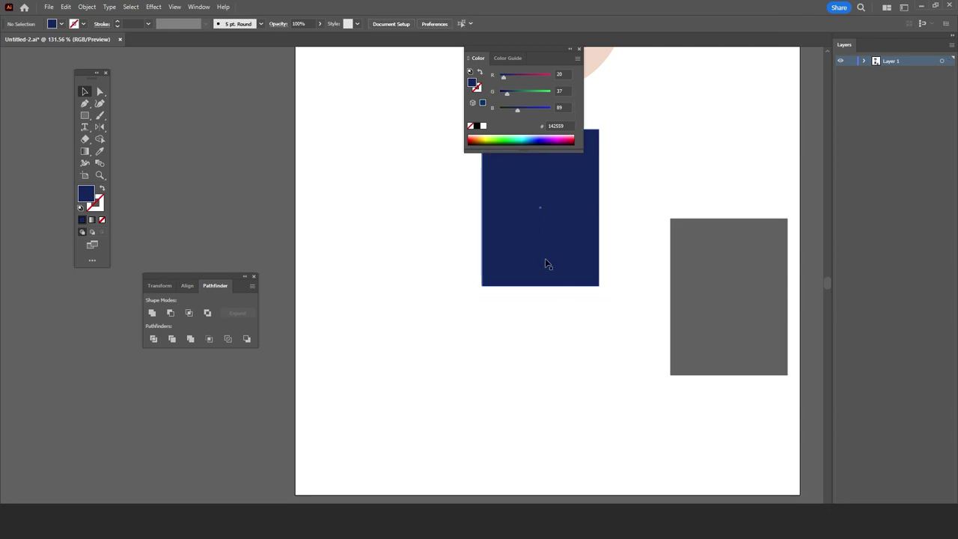
pyautogui.moveTo(545, 262); pyautogui.dragTo(442, 357)
pyautogui.click(539, 346)
pyautogui.scroll(-1, 539, 346)
pyautogui.scroll(1, 539, 347)
pyautogui.scroll(-1, 538, 349)
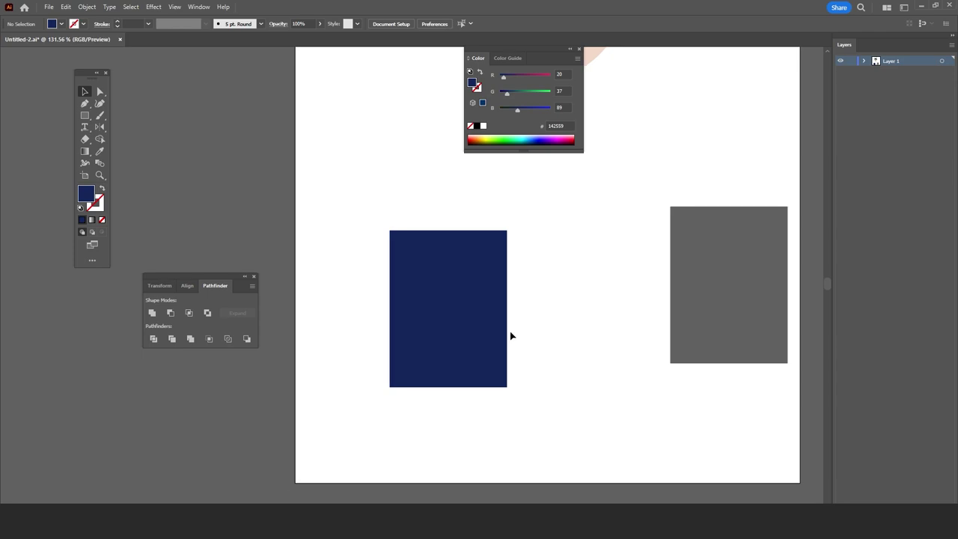
# - Shrink a navy copy into a small tilted sleeve at the body's top-right corner
pyautogui.moveTo(493, 302); pyautogui.dragTo(576, 302)
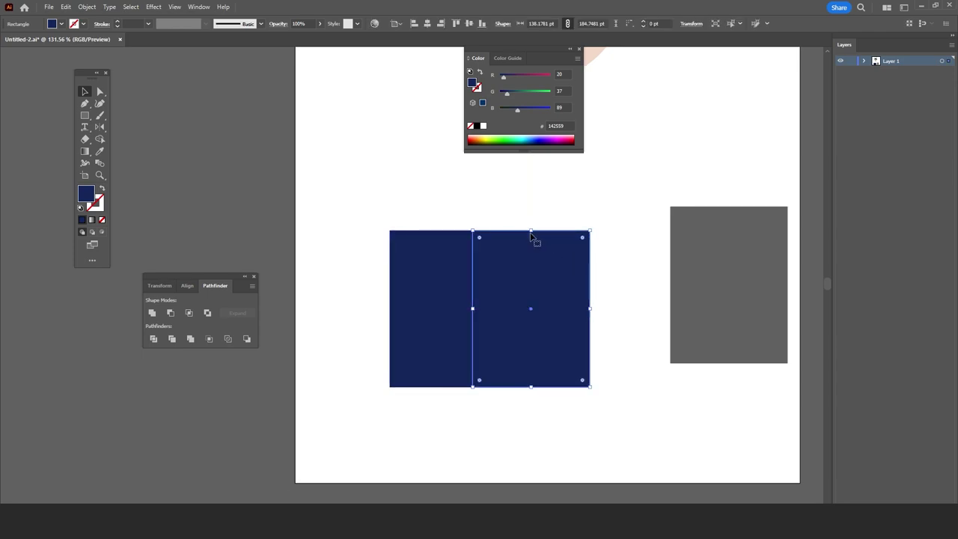
pyautogui.moveTo(530, 233); pyautogui.dragTo(574, 344)
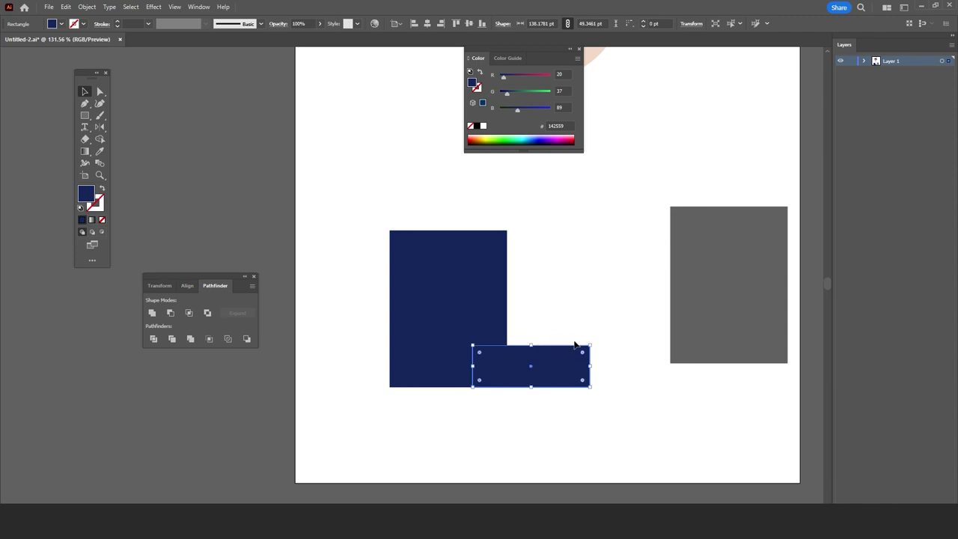
pyautogui.moveTo(591, 366); pyautogui.dragTo(536, 365)
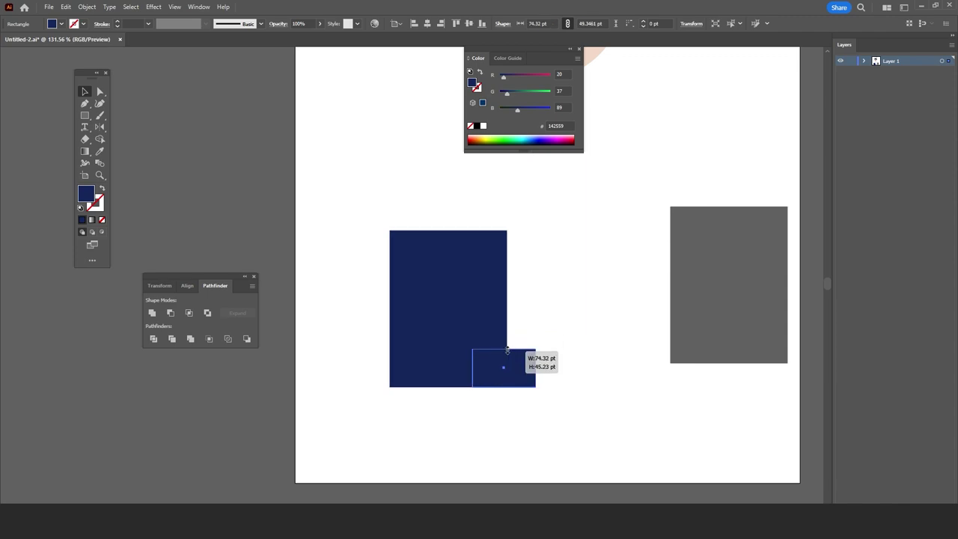
pyautogui.moveTo(537, 348); pyautogui.dragTo(546, 364)
pyautogui.moveTo(516, 362); pyautogui.dragTo(538, 261)
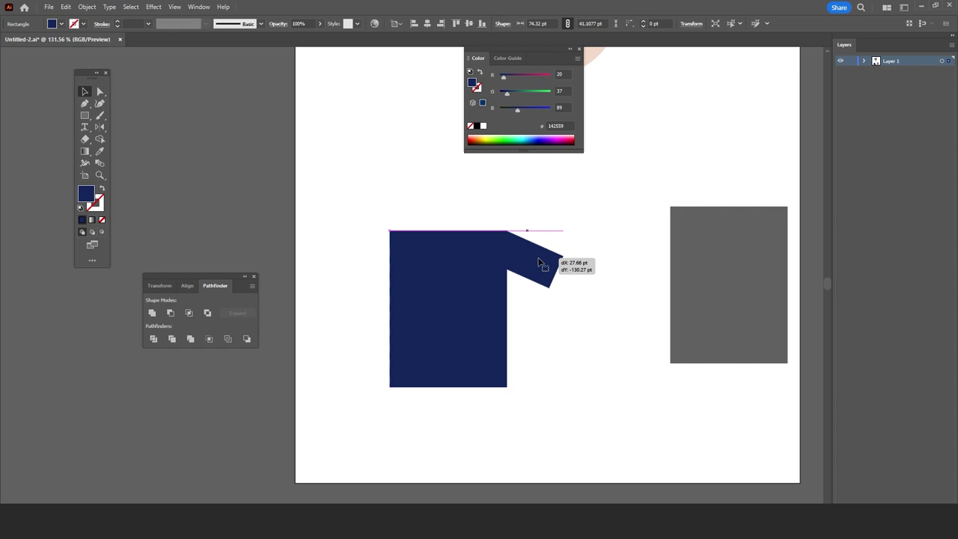
# - Copy the sleeve to the left shoulder and angle it outward
pyautogui.moveTo(528, 259)
pyautogui.mouseDown()
pyautogui.moveTo(386, 246)
pyautogui.moveTo(375, 255)
pyautogui.moveTo(384, 251)
pyautogui.mouseUp()
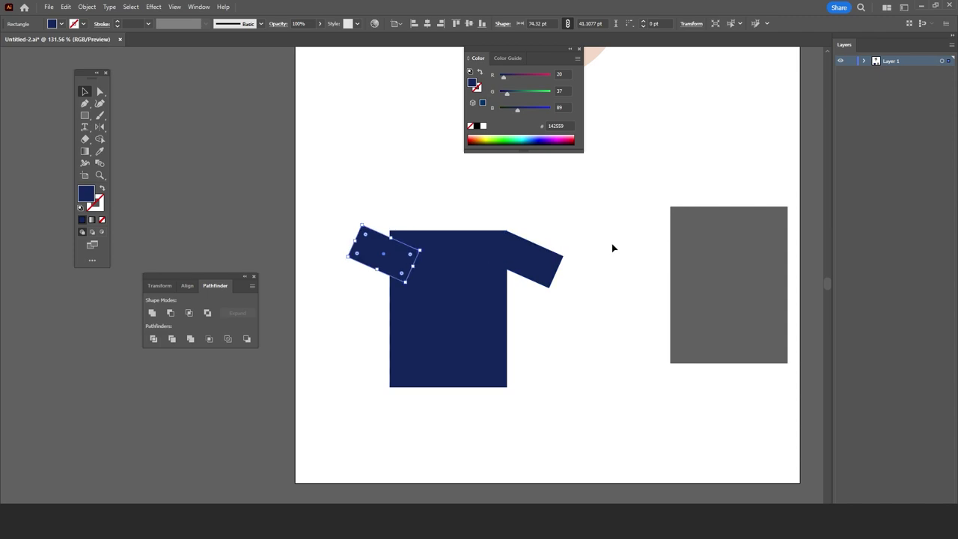
pyautogui.press('Delete')
pyautogui.click(542, 262)
pyautogui.moveTo(542, 263)
pyautogui.mouseDown()
pyautogui.moveTo(390, 267)
pyautogui.moveTo(341, 207)
pyautogui.moveTo(310, 241)
pyautogui.mouseUp()
pyautogui.click(99, 127)
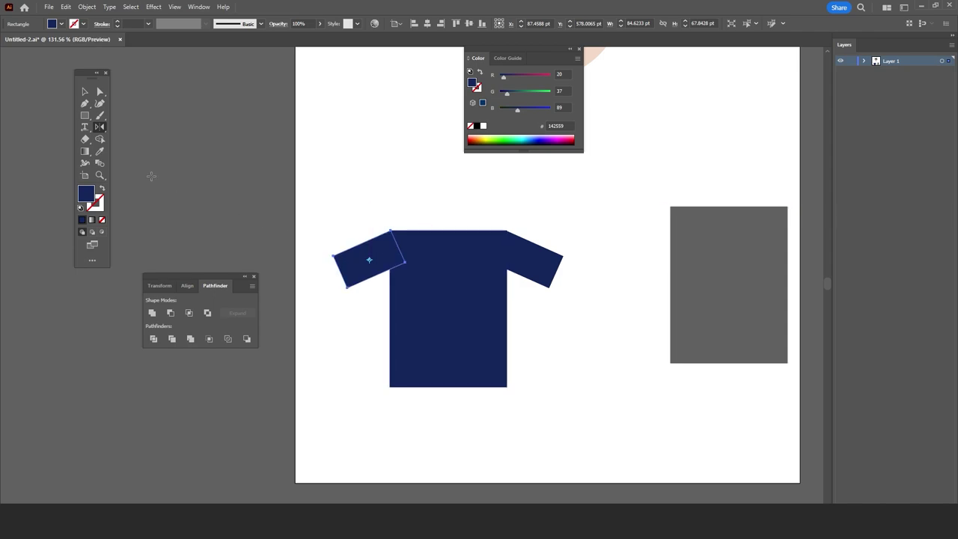
pyautogui.click(100, 91)
pyautogui.click(355, 158)
pyautogui.click(100, 175)
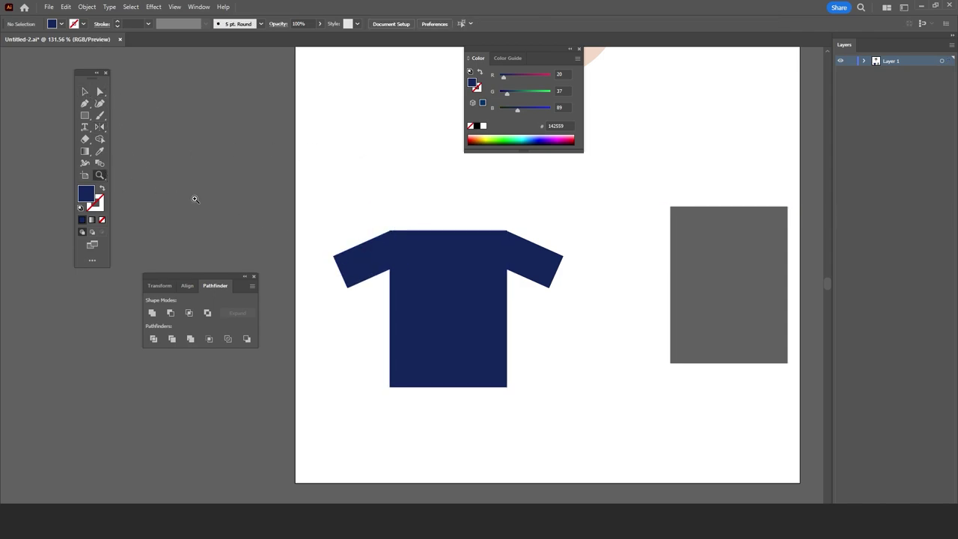
pyautogui.moveTo(366, 236); pyautogui.dragTo(566, 219)
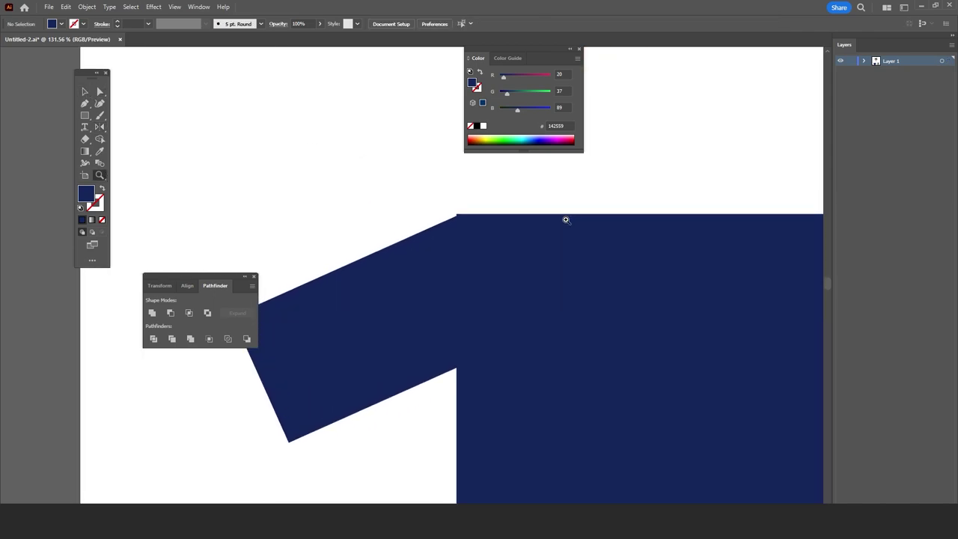
# - Nudge the right sleeve level with the left sleeve
pyautogui.click(357, 255)
pyautogui.hscroll(1, 630, 238)
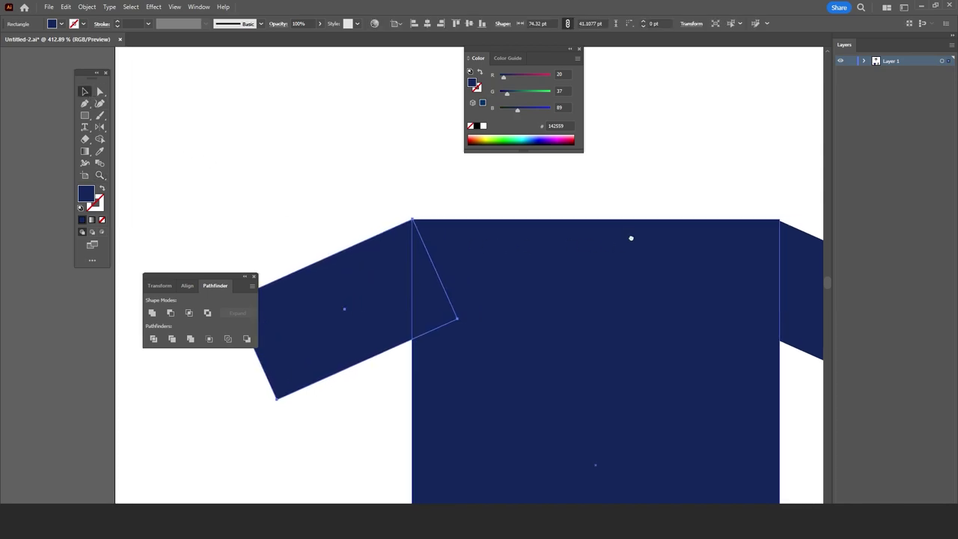
pyautogui.hscroll(5, 630, 237)
pyautogui.hotkey('ctrl', 'shift', 'a')
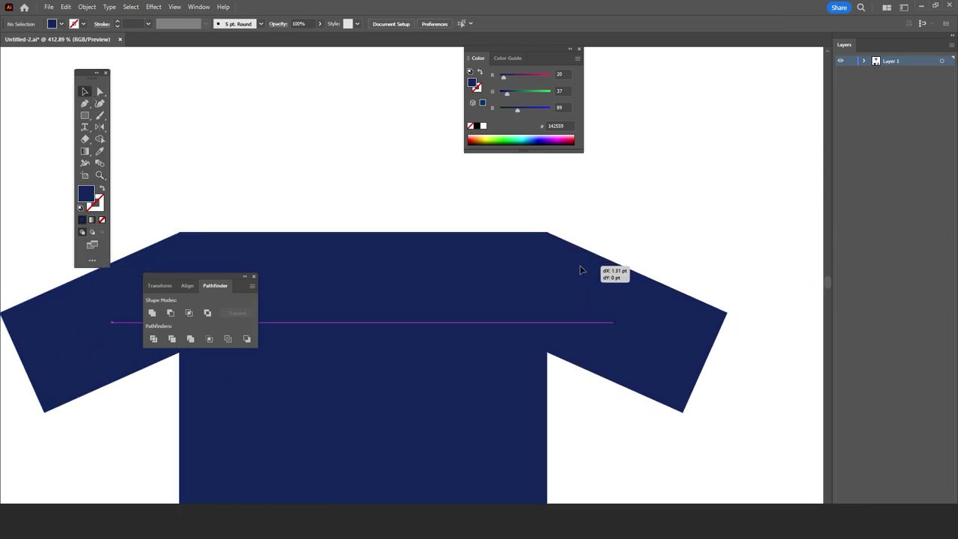
pyautogui.moveTo(580, 269); pyautogui.dragTo(581, 270)
pyautogui.click(375, 211)
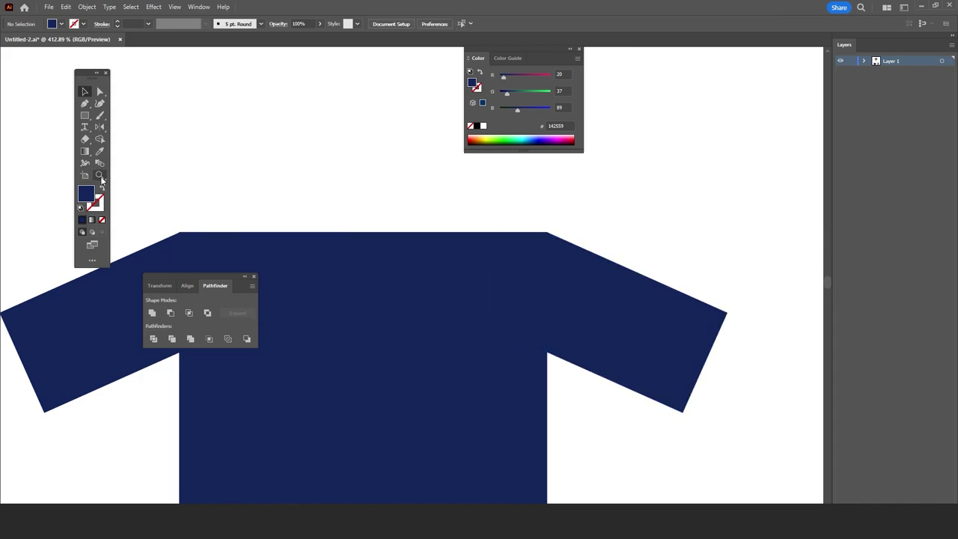
pyautogui.click(100, 175)
pyautogui.scroll(-5, 263, 216)
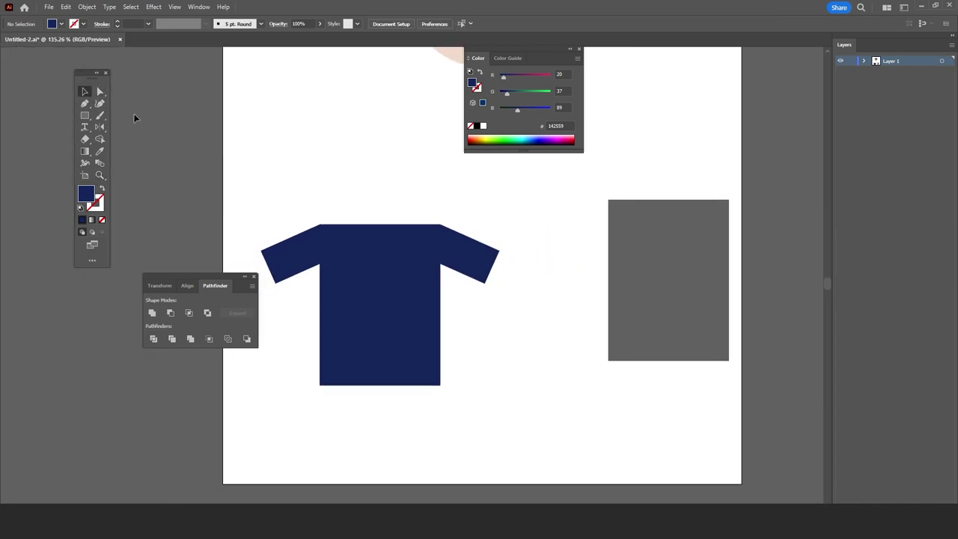
pyautogui.moveTo(362, 288); pyautogui.dragTo(325, 175)
# - Angle both sleeves more steeply into the shirt's shoulders
pyautogui.click(463, 257)
pyautogui.moveTo(502, 246)
pyautogui.mouseDown()
pyautogui.moveTo(488, 271)
pyautogui.moveTo(434, 255)
pyautogui.mouseUp()
pyautogui.click(283, 258)
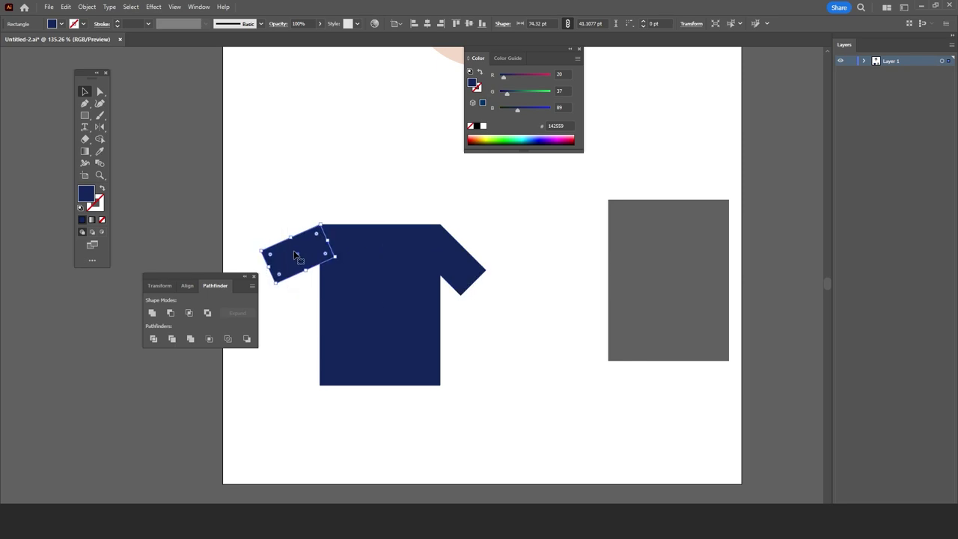
pyautogui.moveTo(323, 221)
pyautogui.mouseDown()
pyautogui.moveTo(314, 223)
pyautogui.moveTo(317, 240)
pyautogui.mouseUp()
pyautogui.click(315, 225)
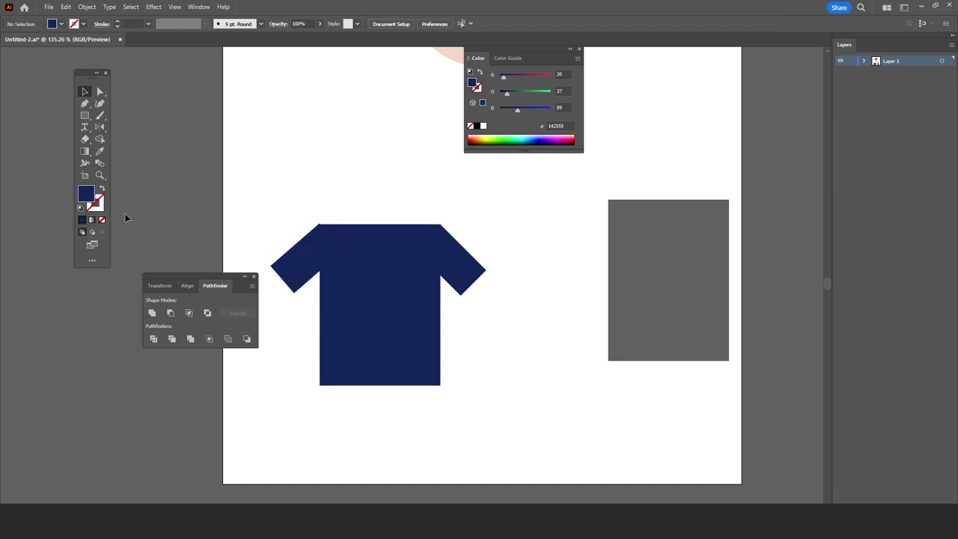
# - Close the Color panel and nudge the left sleeve slightly down
pyautogui.click(99, 176)
pyautogui.moveTo(300, 216); pyautogui.dragTo(325, 216)
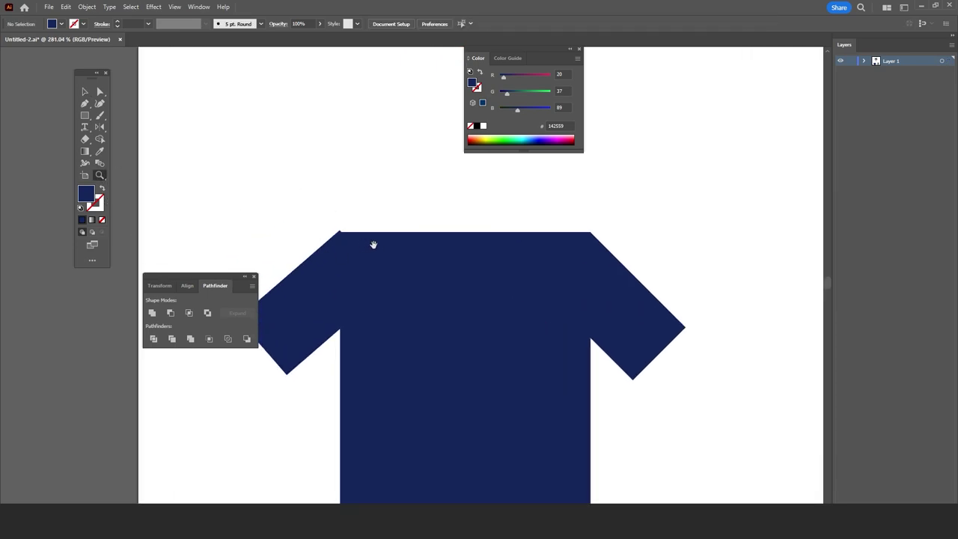
pyautogui.moveTo(368, 245); pyautogui.dragTo(437, 245)
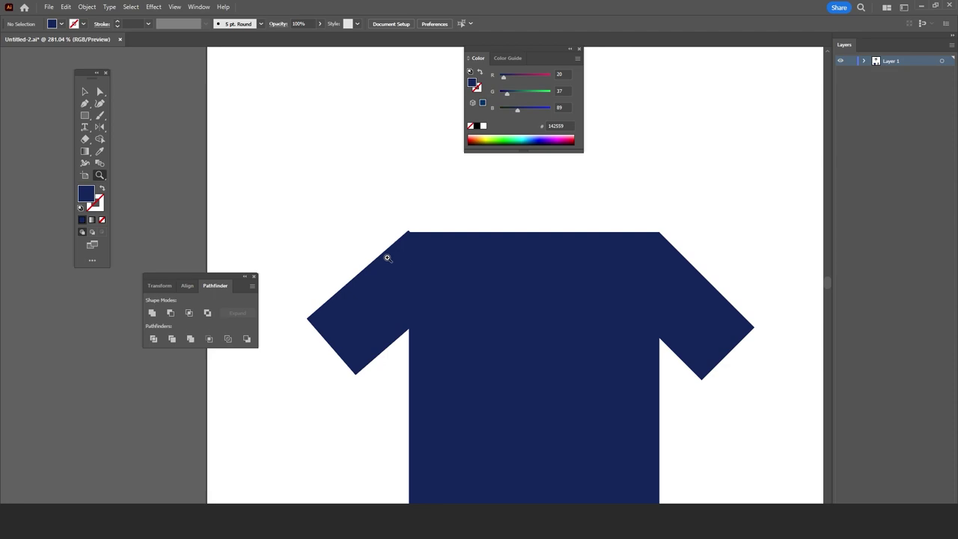
pyautogui.click(578, 49)
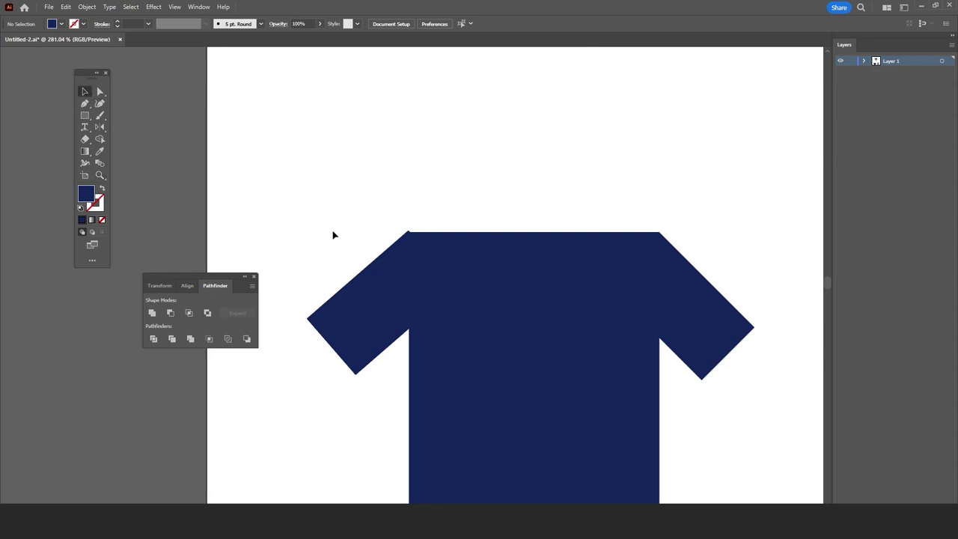
pyautogui.moveTo(384, 278); pyautogui.dragTo(384, 280)
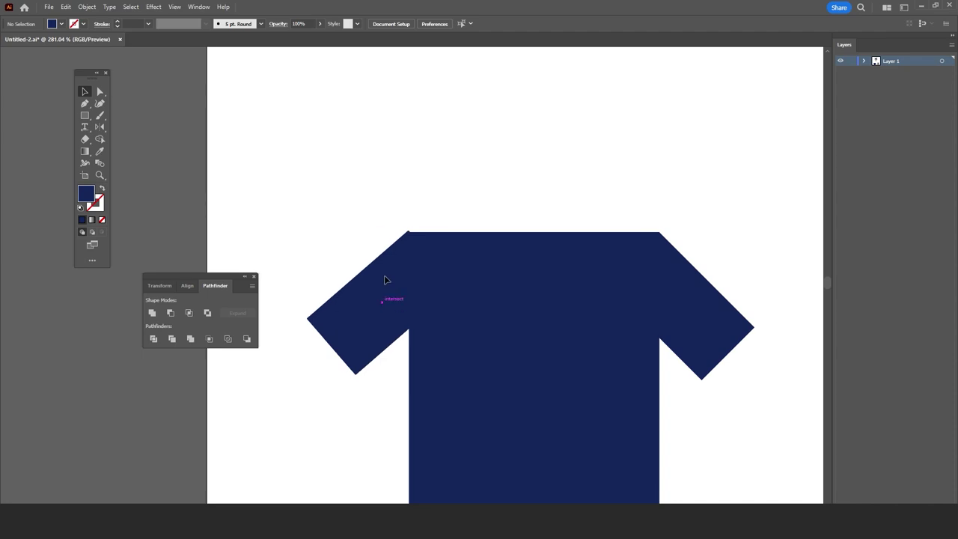
# - Align the left sleeve's top corner flush with the body's shoulder
pyautogui.click(101, 175)
pyautogui.moveTo(346, 228); pyautogui.dragTo(571, 211)
pyautogui.scroll(-1, 436, 214)
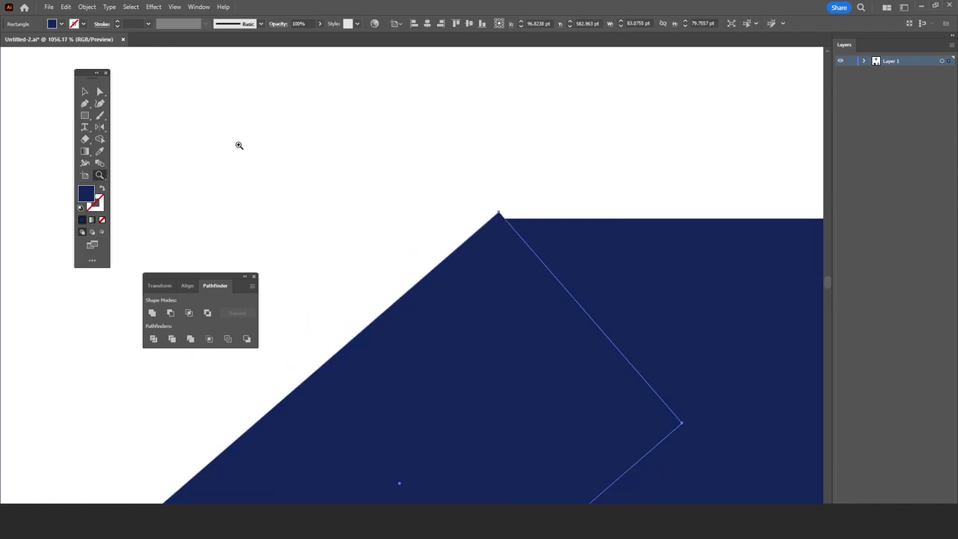
pyautogui.click(84, 92)
pyautogui.moveTo(494, 266); pyautogui.dragTo(488, 269)
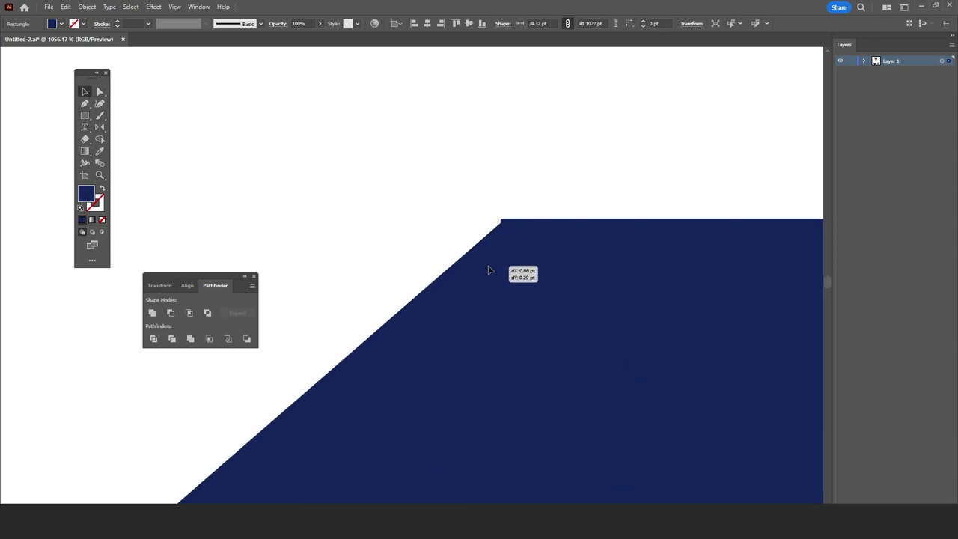
pyautogui.moveTo(488, 269); pyautogui.dragTo(488, 250)
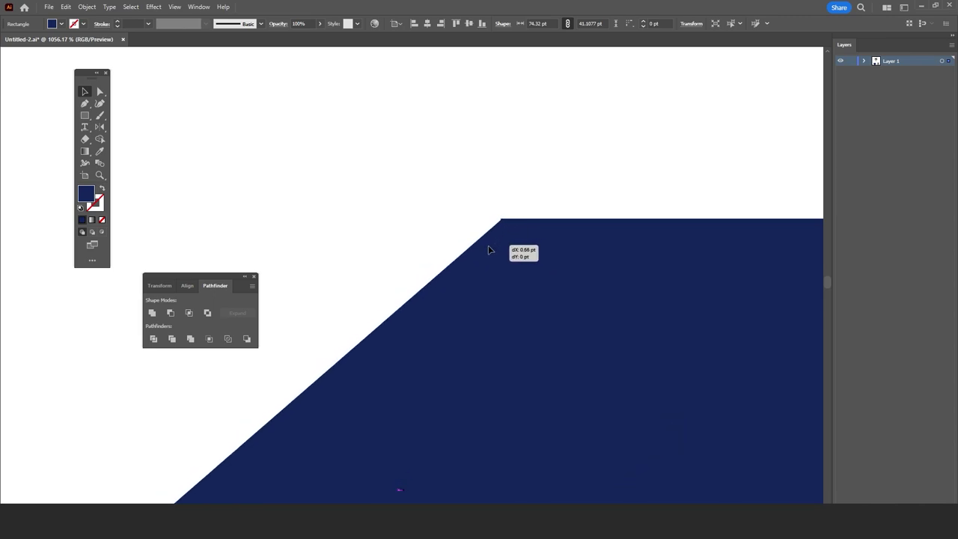
pyautogui.moveTo(487, 250); pyautogui.dragTo(487, 250)
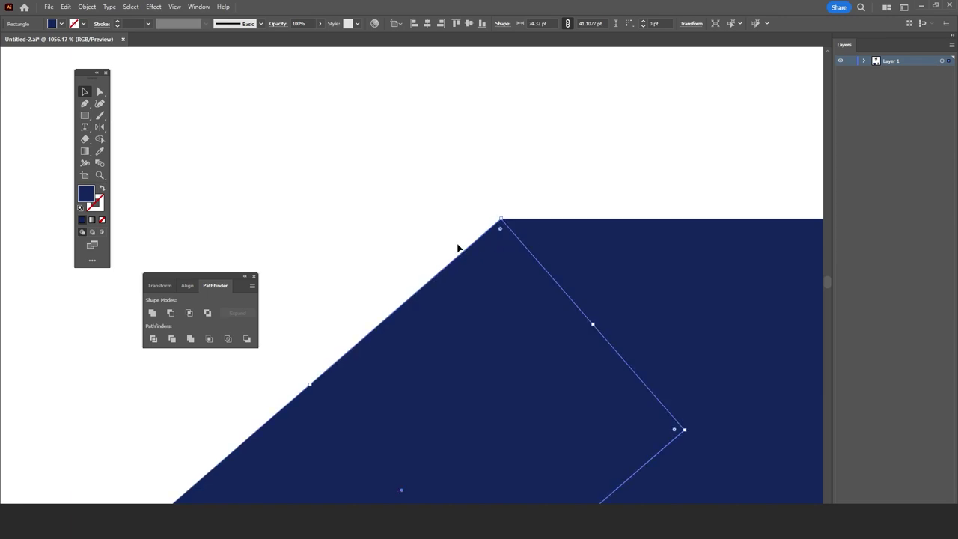
pyautogui.click(152, 214)
pyautogui.click(100, 174)
pyautogui.scroll(-5, 304, 199)
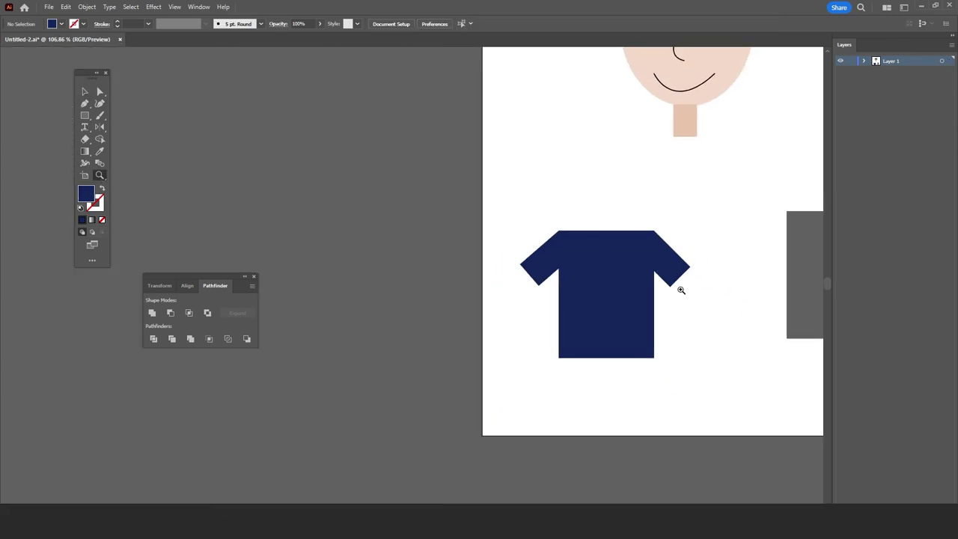
pyautogui.scroll(-2, 414, 218)
pyautogui.moveTo(681, 290); pyautogui.dragTo(501, 269)
# - Merge all the T-shirt pieces into one shape with Pathfinder Unite
pyautogui.press('super')
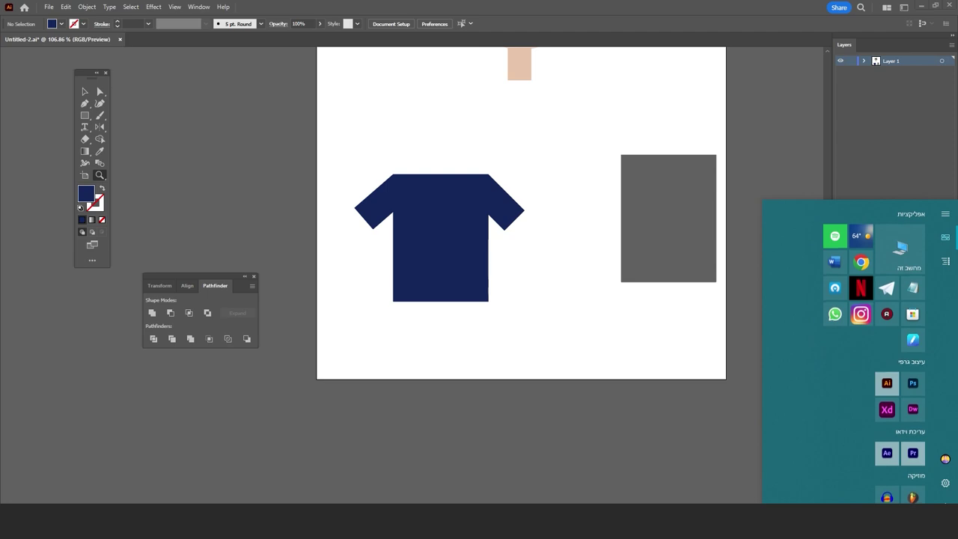
pyautogui.press('super')
pyautogui.scroll(1, 282, 197)
pyautogui.click(85, 91)
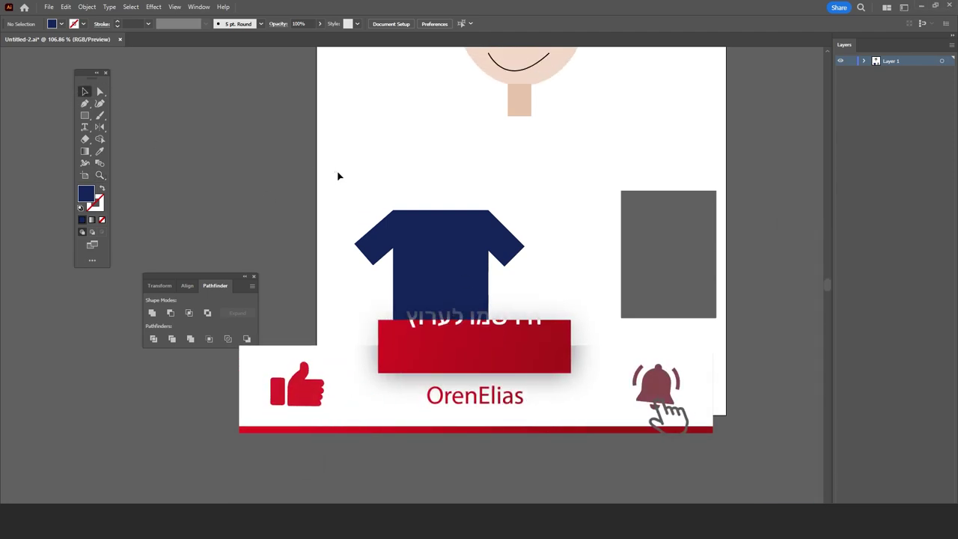
pyautogui.moveTo(336, 171); pyautogui.dragTo(527, 344)
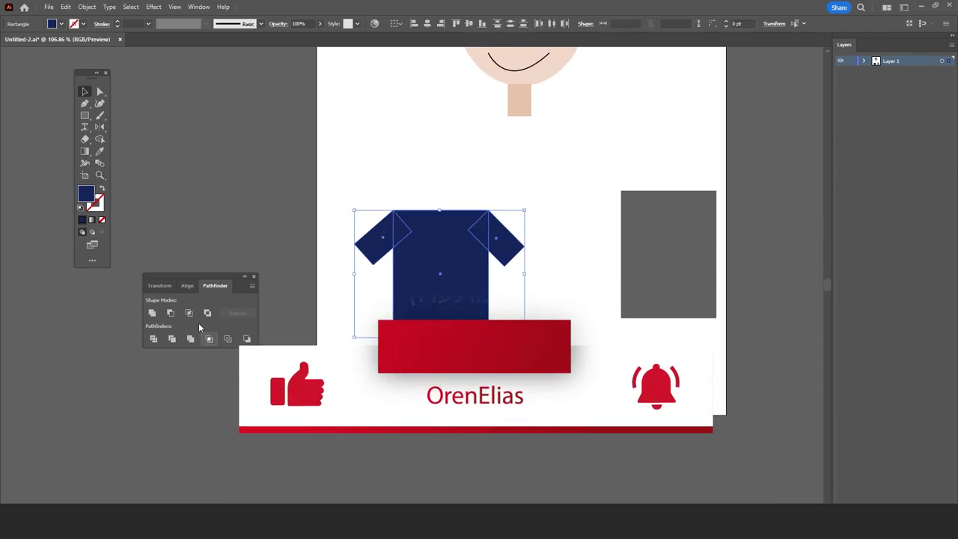
pyautogui.click(153, 313)
# - Round all the T-shirt's corners to about 9.7 pt with the live-corner widget
pyautogui.click(100, 91)
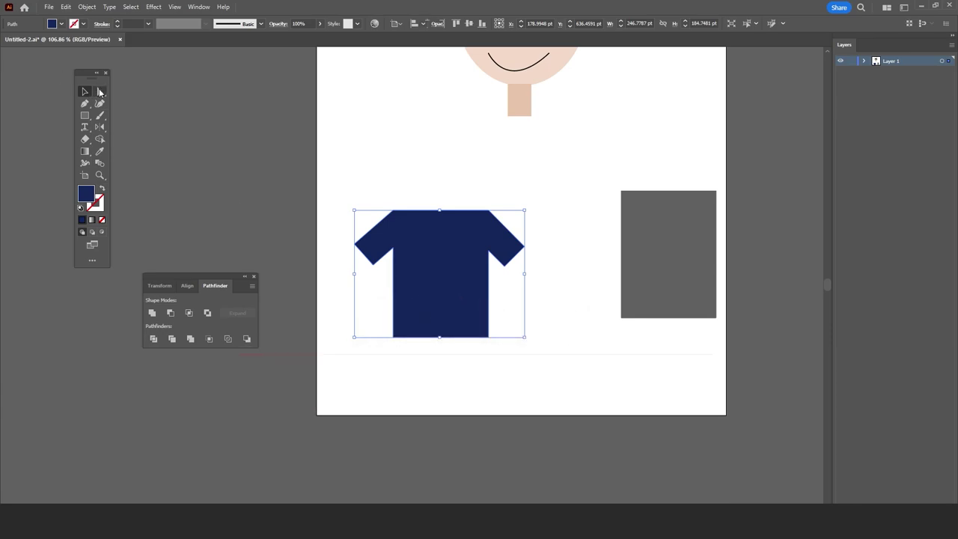
pyautogui.click(389, 261)
pyautogui.click(406, 247)
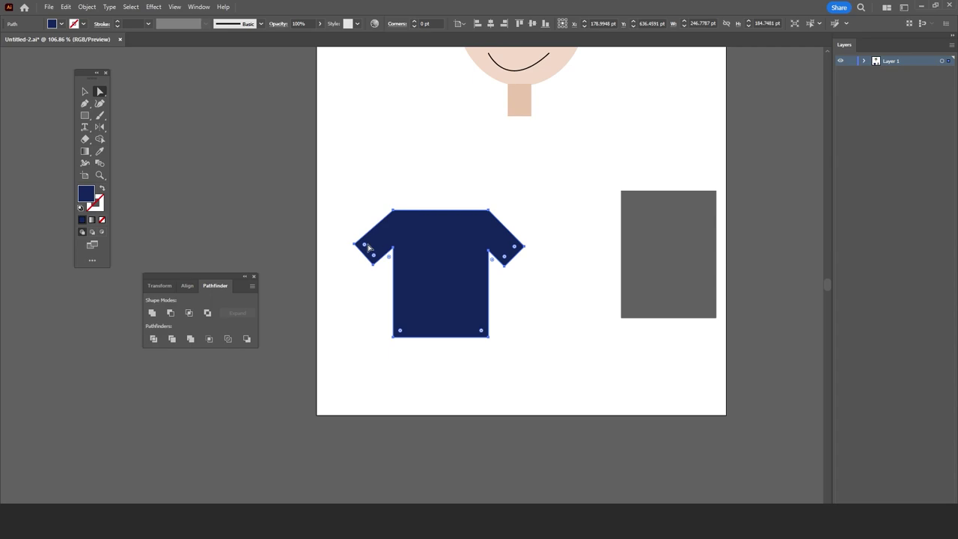
pyautogui.moveTo(366, 247); pyautogui.dragTo(368, 245)
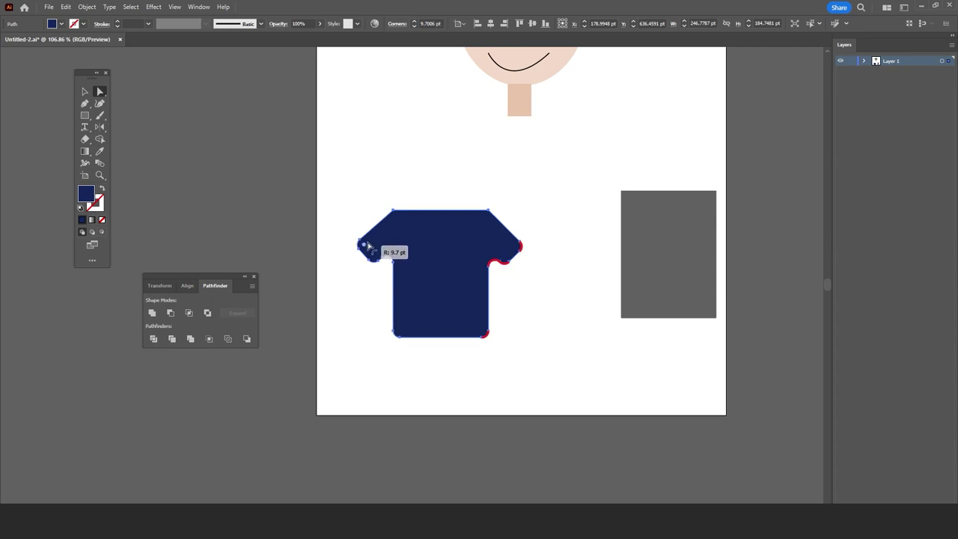
# - Zoom in on the T-shirt's top edge
pyautogui.click(366, 187)
pyautogui.scroll(1, 333, 309)
pyautogui.click(407, 252)
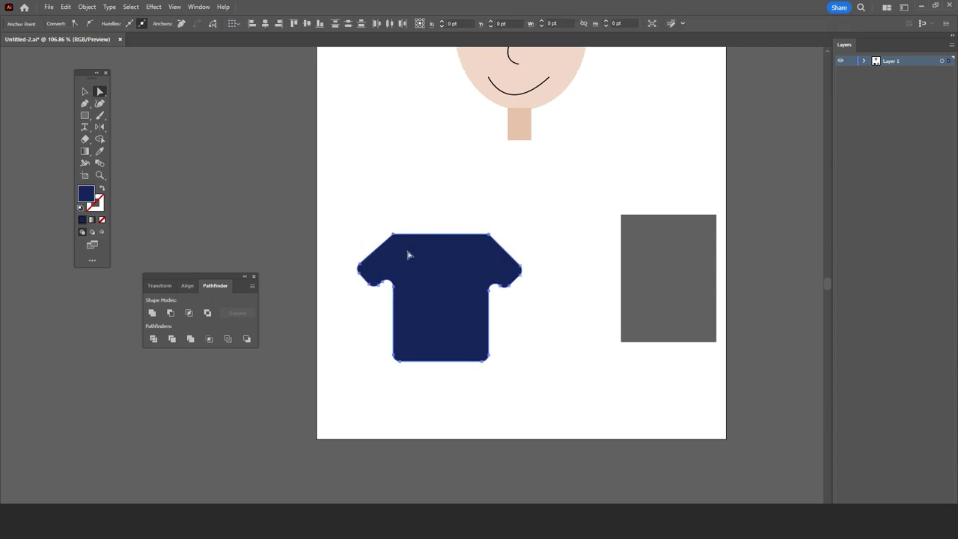
pyautogui.click(337, 226)
pyautogui.click(100, 175)
pyautogui.moveTo(440, 231)
pyautogui.mouseDown()
pyautogui.moveTo(675, 231)
pyautogui.moveTo(419, 229)
pyautogui.mouseUp()
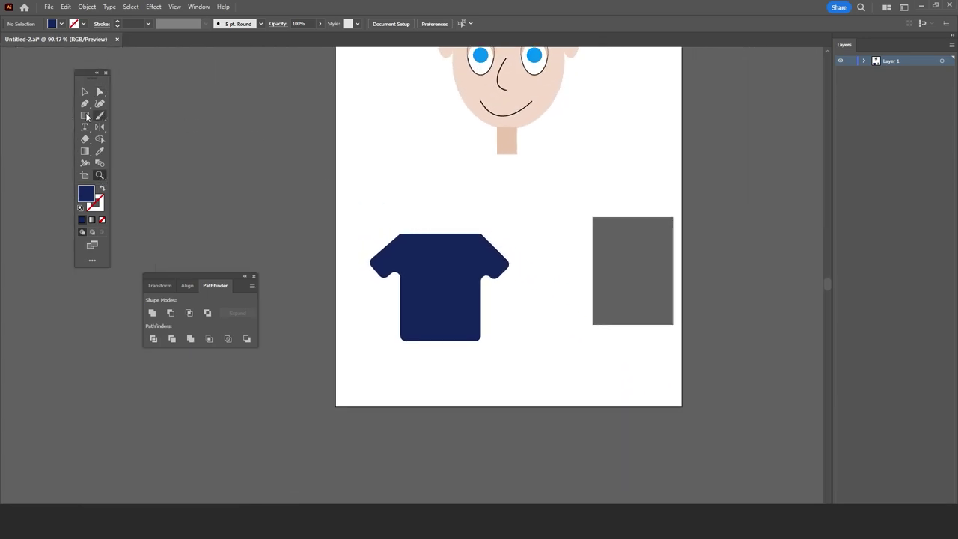
# - Draw an ellipse centred on the T-shirt's collar
pyautogui.moveTo(87, 116); pyautogui.dragTo(131, 127)
pyautogui.moveTo(410, 217); pyautogui.dragTo(453, 246)
pyautogui.press('v')
pyautogui.moveTo(428, 228); pyautogui.dragTo(436, 228)
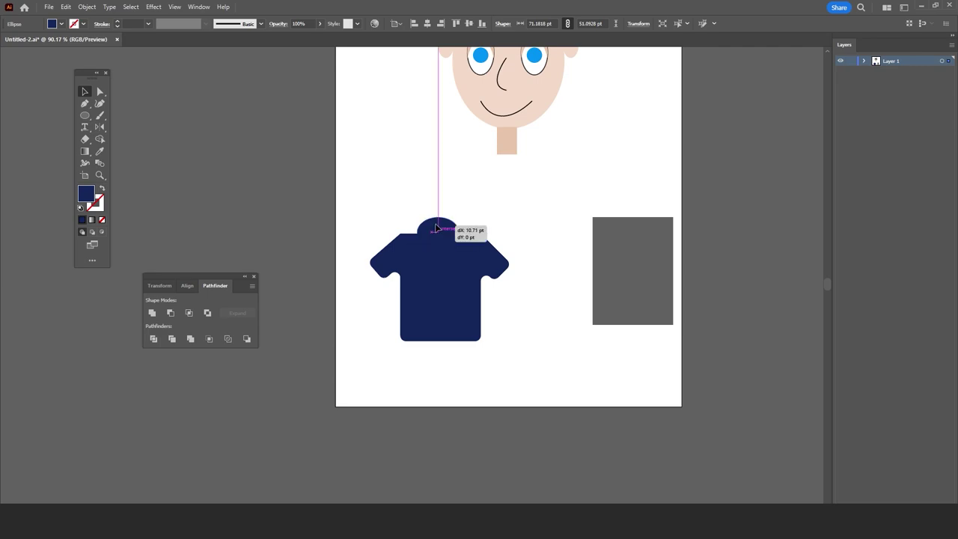
# - Remove the ellipse region from the shirt with Shape Builder, leaving a round neckline
pyautogui.keyDown('shift'); pyautogui.click(445, 291); pyautogui.keyUp('shift')
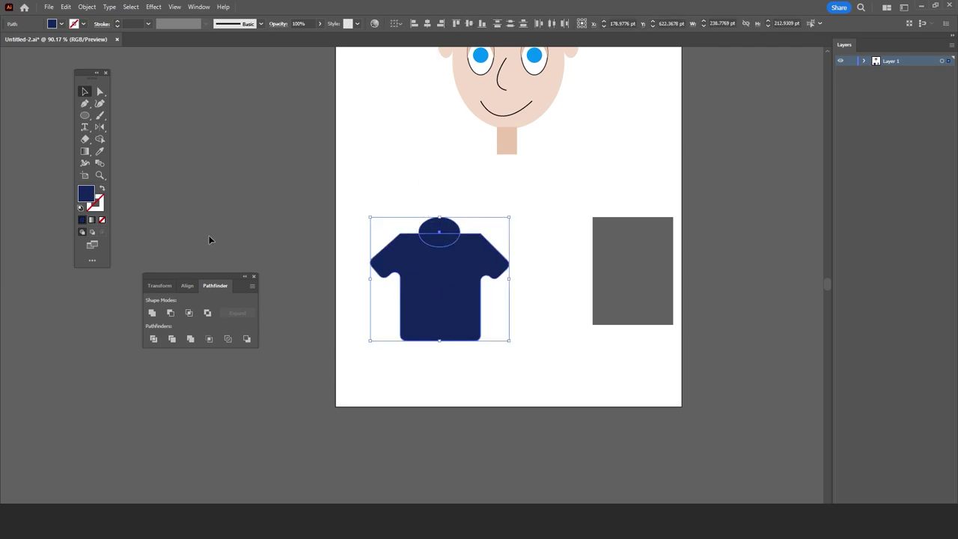
pyautogui.click(100, 138)
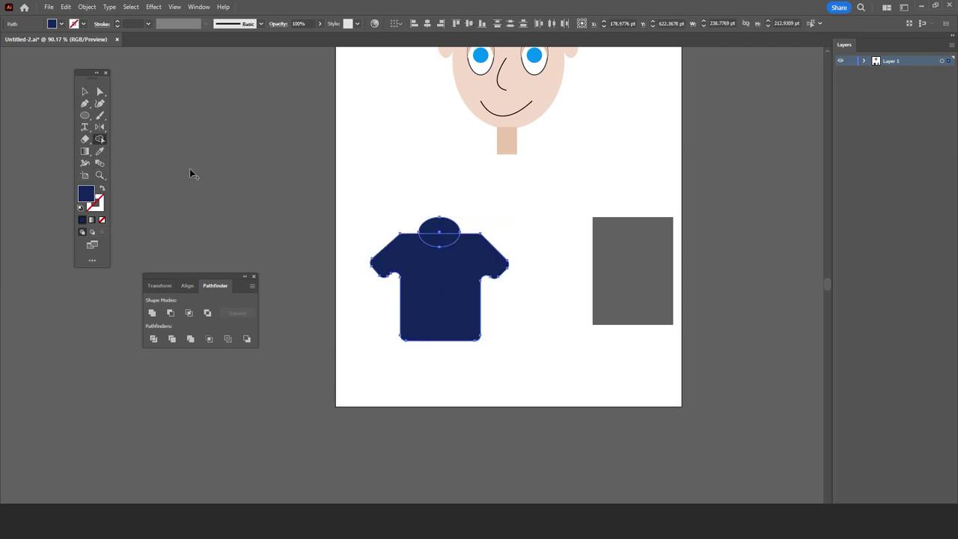
pyautogui.click(439, 242)
pyautogui.click(82, 91)
pyautogui.click(220, 163)
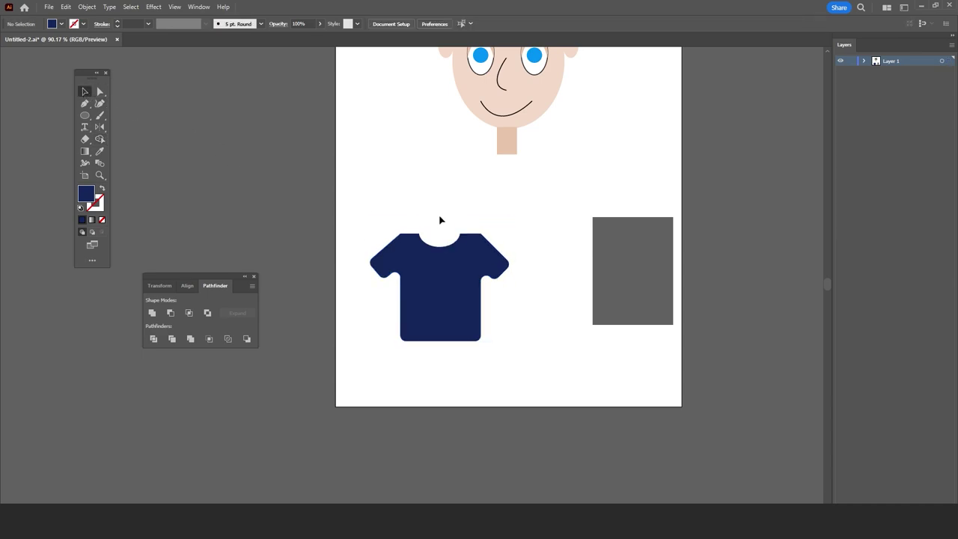
# - Round the T-shirt's corners more and lift the shirt up under the neck
pyautogui.moveTo(437, 273); pyautogui.dragTo(438, 274)
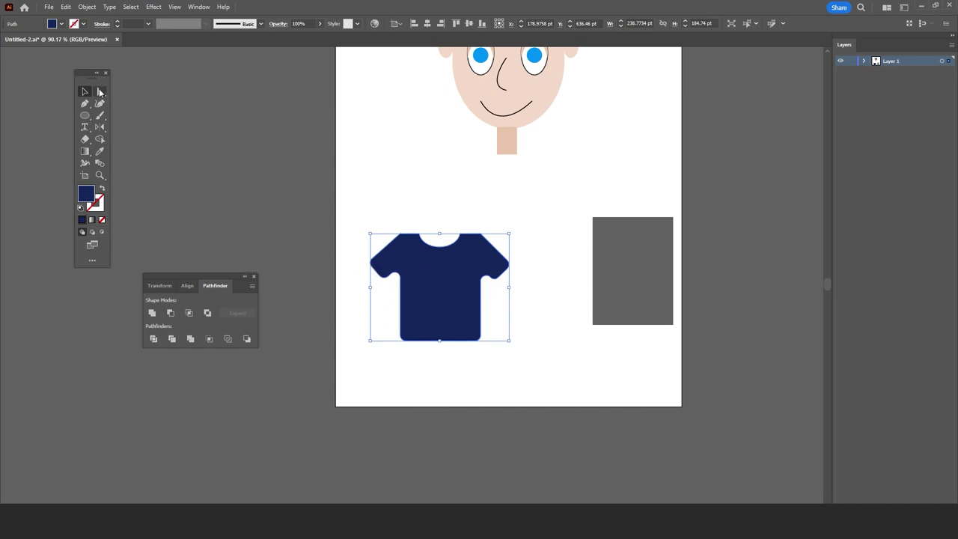
pyautogui.click(100, 91)
pyautogui.moveTo(467, 243); pyautogui.dragTo(464, 244)
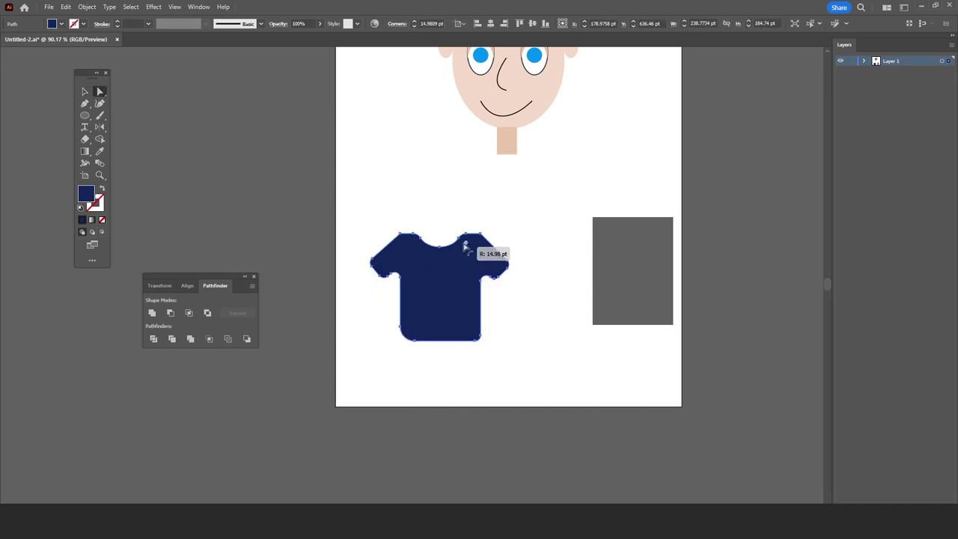
pyautogui.moveTo(437, 319)
pyautogui.mouseDown()
pyautogui.moveTo(517, 227)
pyautogui.moveTo(514, 212)
pyautogui.mouseUp()
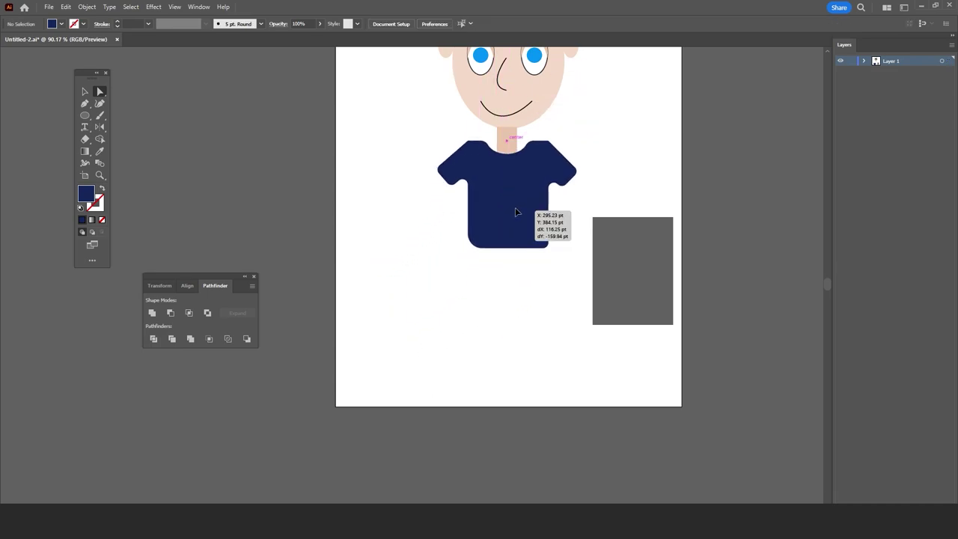
pyautogui.moveTo(515, 212); pyautogui.dragTo(515, 212)
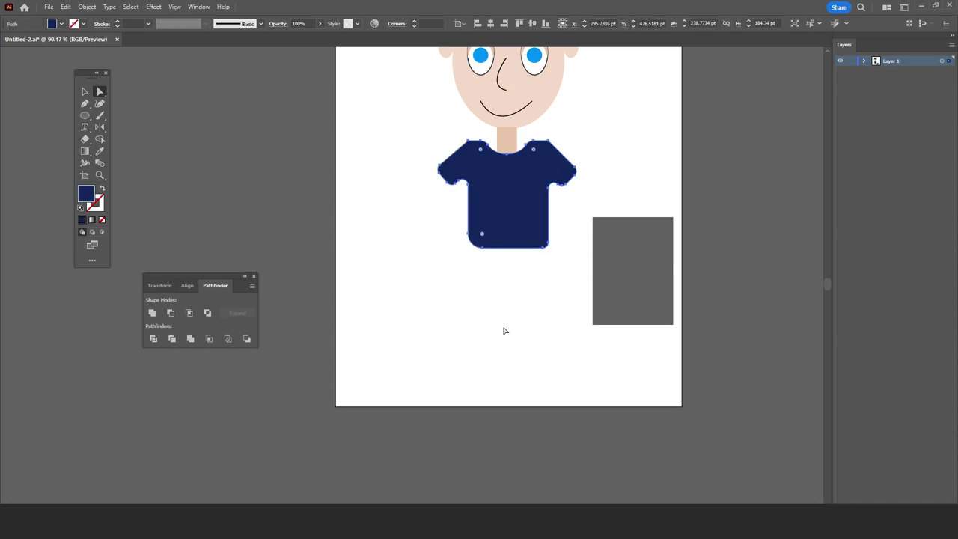
# - Move the grey rectangle to the lower left
pyautogui.click(84, 93)
pyautogui.moveTo(616, 264); pyautogui.dragTo(402, 313)
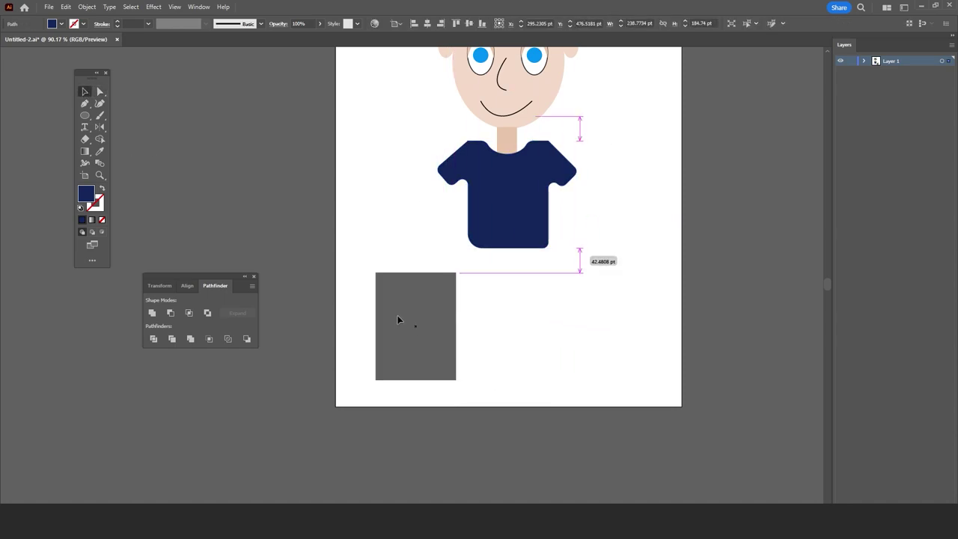
pyautogui.click(569, 318)
# - Round the navy shirt's corners further with the live-corner widget
pyautogui.click(514, 234)
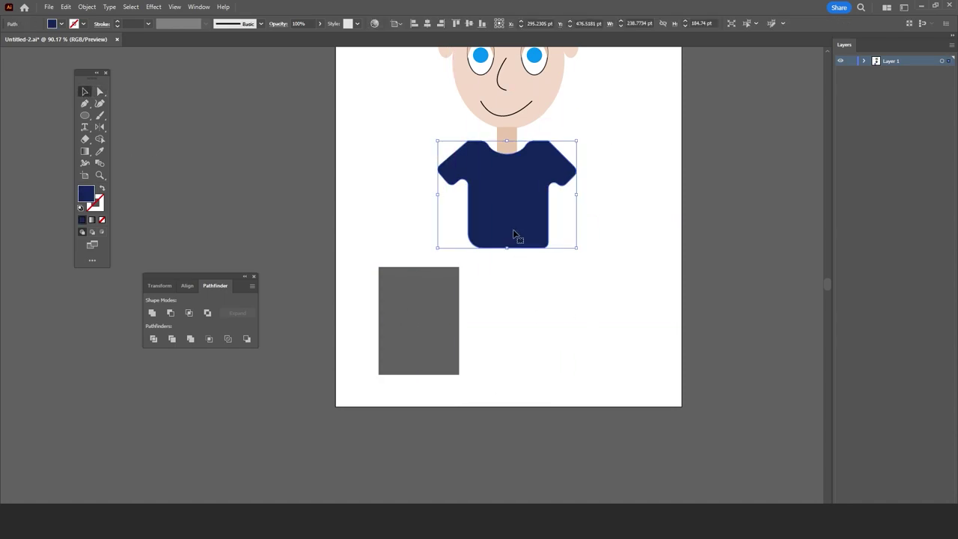
pyautogui.click(102, 92)
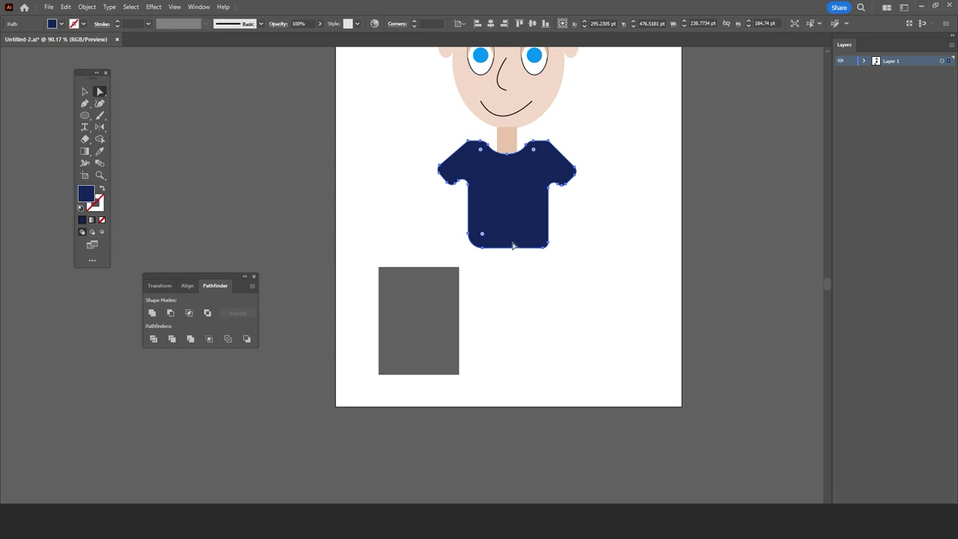
pyautogui.moveTo(485, 238); pyautogui.dragTo(475, 244)
# - Settle the shirt snugly beneath the neck, then select the grey rectangle
pyautogui.click(516, 330)
pyautogui.scroll(1, 552, 378)
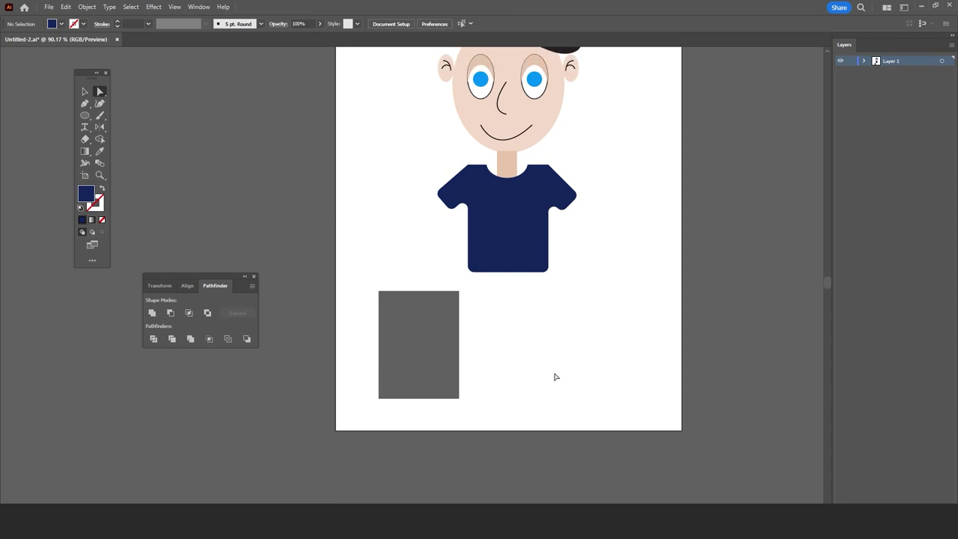
pyautogui.scroll(1, 555, 376)
pyautogui.scroll(1, 555, 376)
pyautogui.scroll(-1, 555, 376)
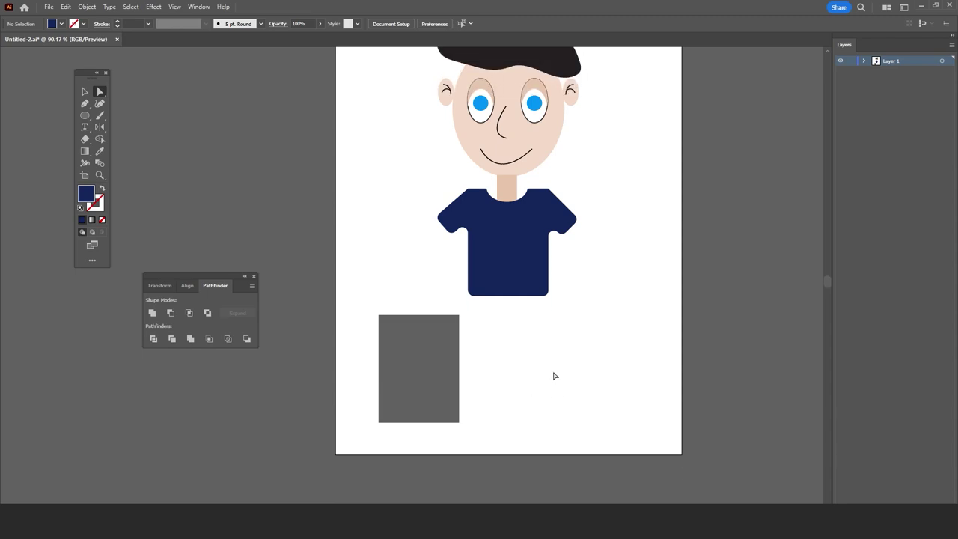
pyautogui.moveTo(525, 252); pyautogui.dragTo(523, 242)
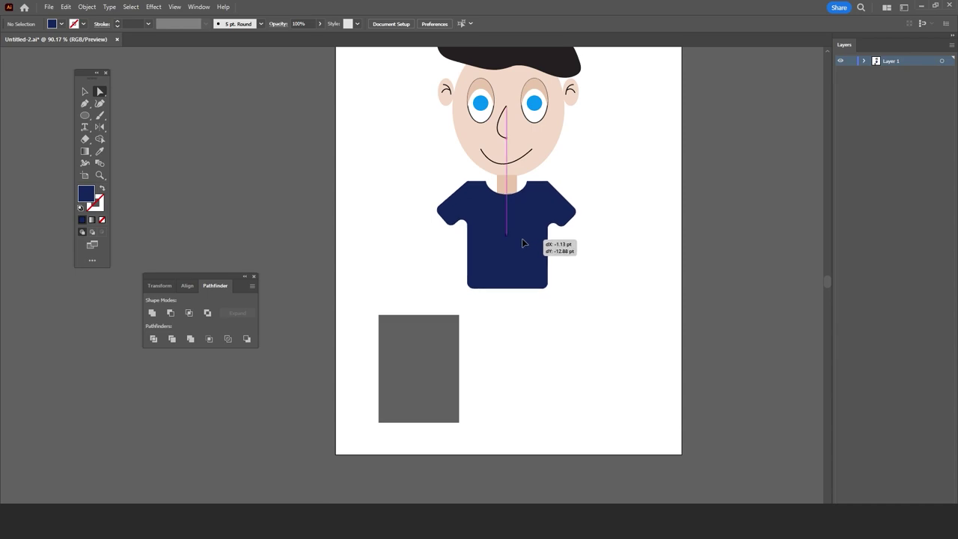
pyautogui.moveTo(523, 241); pyautogui.dragTo(525, 242)
pyautogui.click(538, 340)
pyautogui.scroll(-1, 539, 340)
pyautogui.scroll(-1, 501, 329)
pyautogui.click(414, 309)
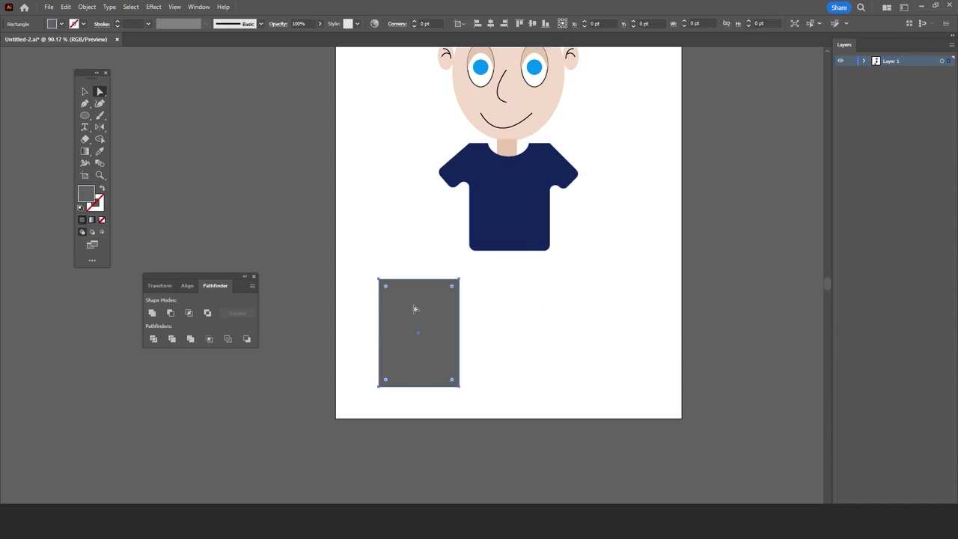
# - Narrow the grey rectangle to leg width, duplicate it, and shrink a copy into a bridge between legs
pyautogui.click(86, 92)
pyautogui.moveTo(460, 332)
pyautogui.mouseDown()
pyautogui.moveTo(405, 329)
pyautogui.moveTo(429, 307)
pyautogui.mouseUp()
pyautogui.hotkey('ctrl', 'd')
pyautogui.moveTo(465, 277)
pyautogui.mouseDown()
pyautogui.moveTo(464, 365)
pyautogui.moveTo(406, 321)
pyautogui.moveTo(412, 290)
pyautogui.moveTo(410, 308)
pyautogui.mouseUp()
pyautogui.click(484, 359)
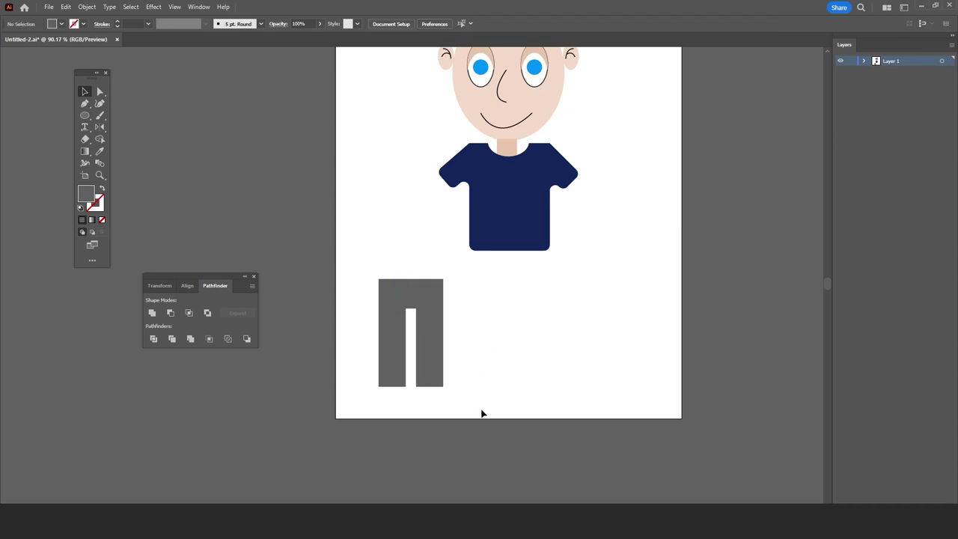
pyautogui.scroll(-1, 482, 413)
pyautogui.click(432, 359)
# - Copy a pant leg into a short block, fill it darker grey 484949, and place it as a cuff
pyautogui.moveTo(441, 357); pyautogui.dragTo(506, 348)
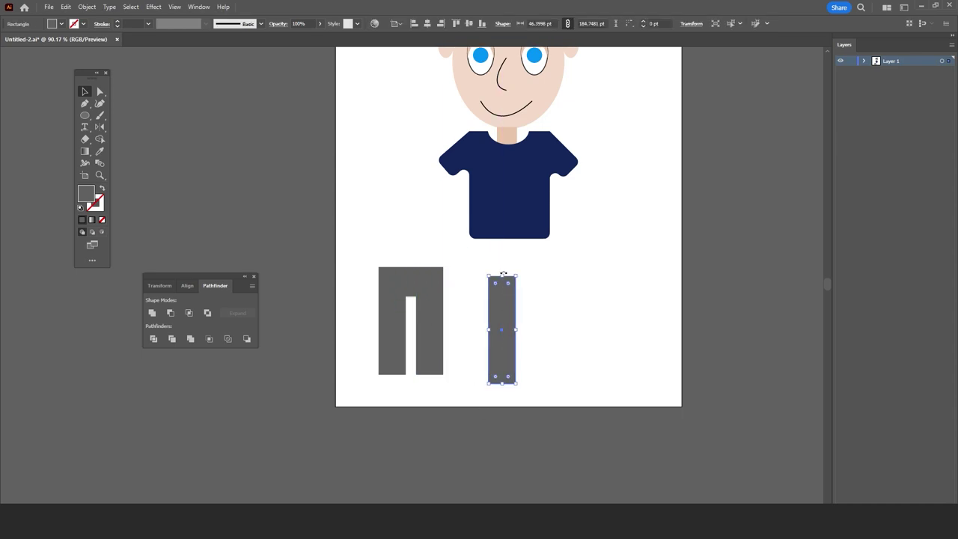
pyautogui.moveTo(503, 276); pyautogui.dragTo(503, 368)
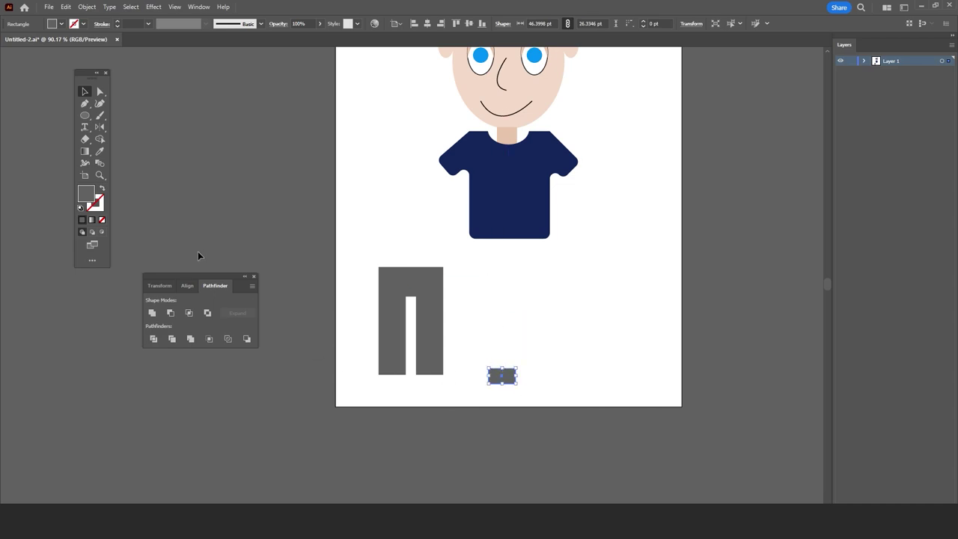
pyautogui.doubleClick(89, 197)
pyautogui.moveTo(395, 311); pyautogui.dragTo(350, 287)
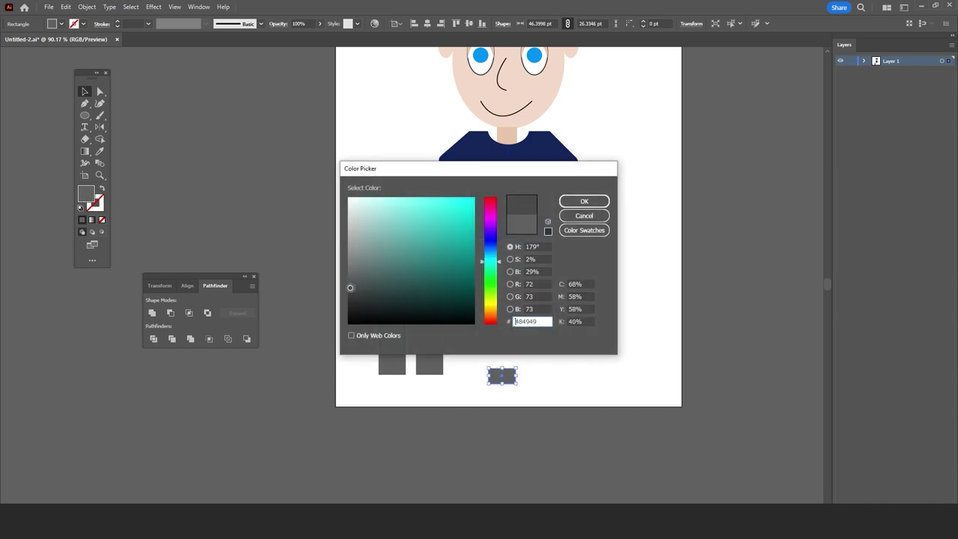
pyautogui.press('Return')
pyautogui.moveTo(499, 379); pyautogui.dragTo(395, 370)
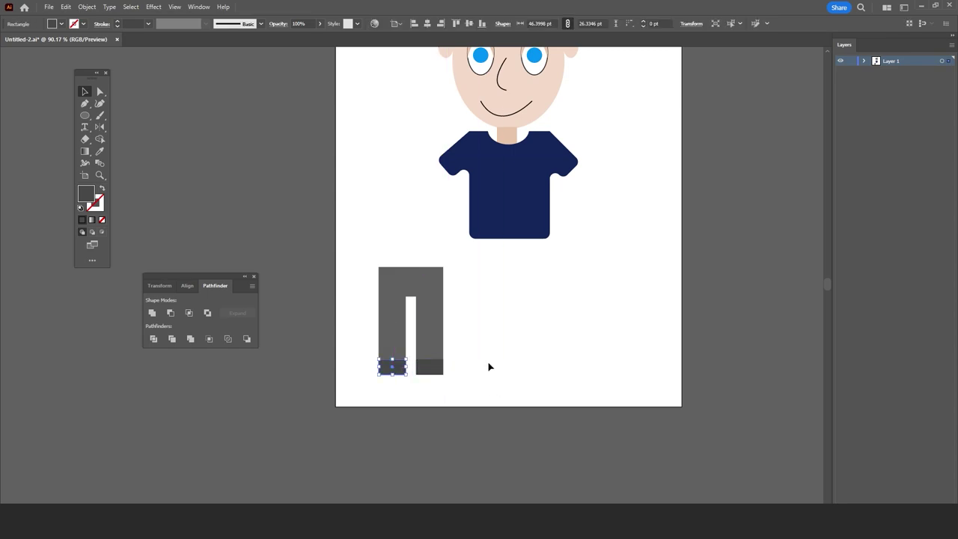
pyautogui.click(483, 395)
pyautogui.scroll(-2, 481, 396)
pyautogui.scroll(1, 473, 392)
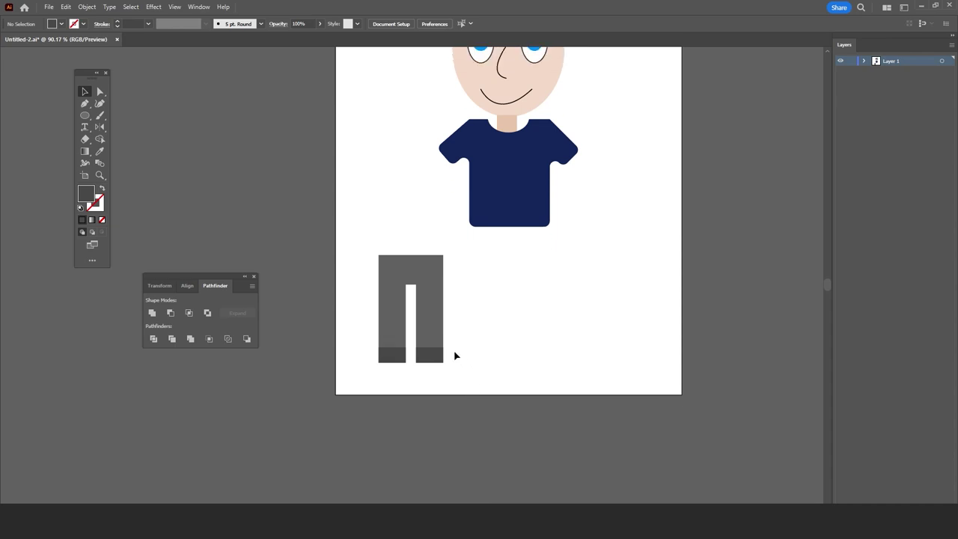
# - Move the pants up under the shirt and send them to the back
pyautogui.moveTo(462, 364); pyautogui.dragTo(357, 252)
pyautogui.moveTo(430, 270); pyautogui.dragTo(531, 235)
pyautogui.rightClick(533, 234)
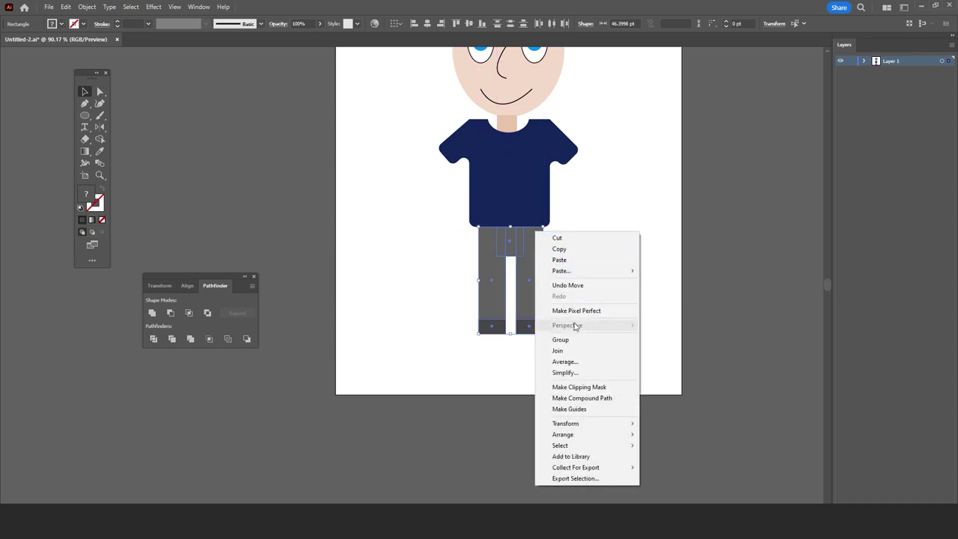
pyautogui.moveTo(563, 434)
pyautogui.click(504, 466)
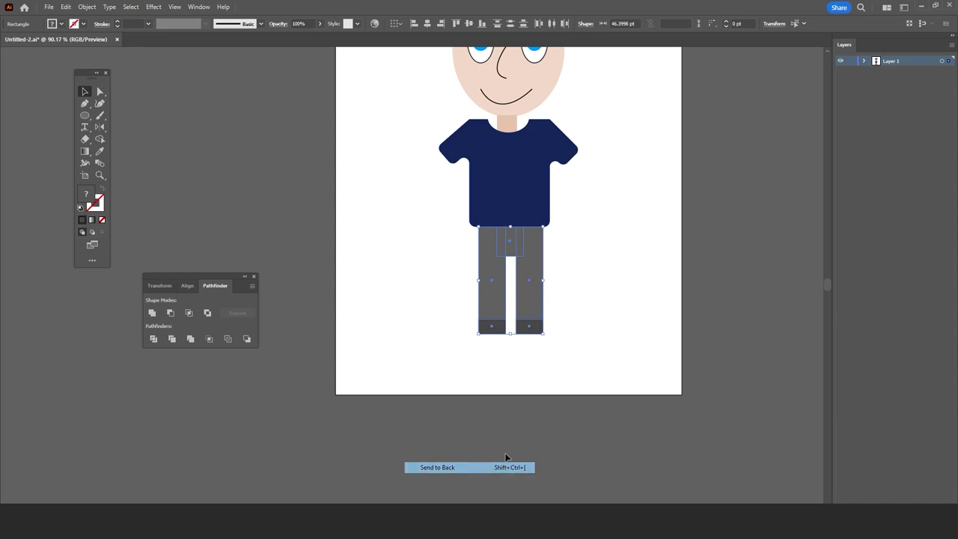
pyautogui.click(572, 378)
pyautogui.scroll(-1, 614, 409)
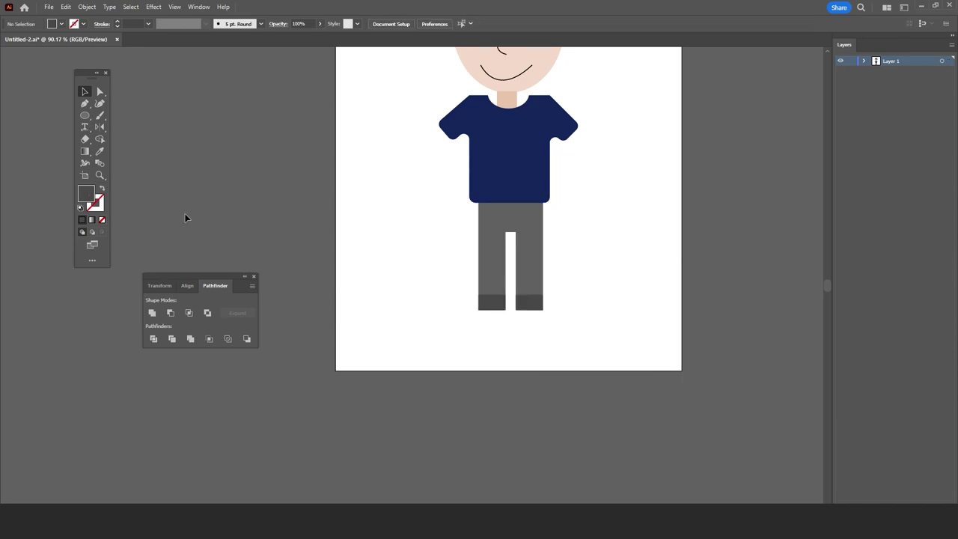
# - Nudge the pants slightly left to centre them under the shirt
pyautogui.moveTo(531, 207); pyautogui.dragTo(486, 252)
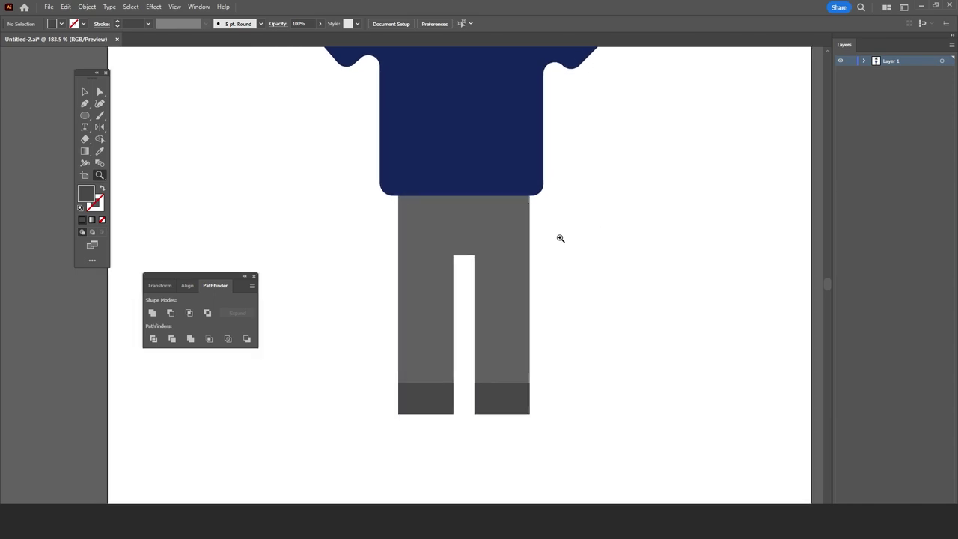
pyautogui.scroll(-1, 485, 252)
pyautogui.click(85, 91)
pyautogui.moveTo(573, 459); pyautogui.dragTo(349, 199)
pyautogui.moveTo(439, 185); pyautogui.dragTo(437, 185)
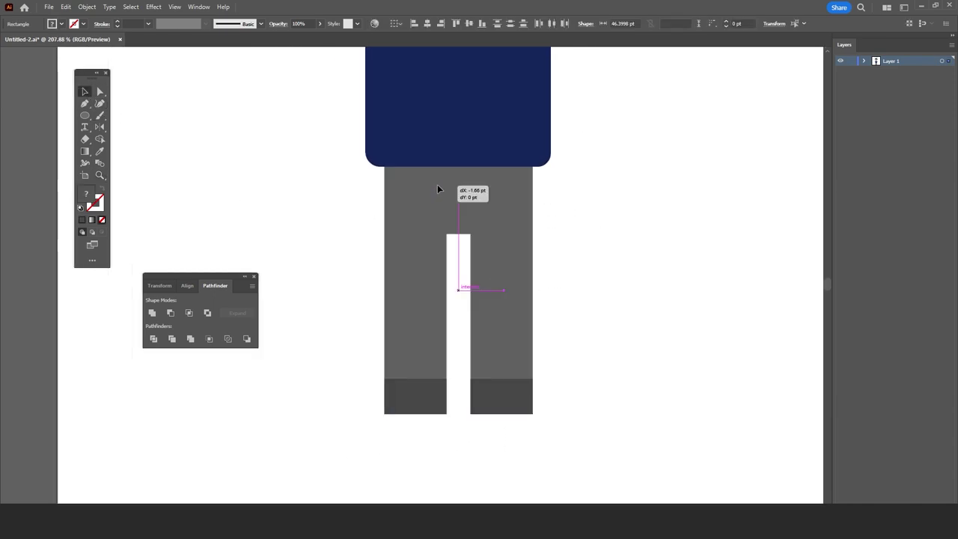
pyautogui.click(614, 245)
pyautogui.click(100, 175)
pyautogui.moveTo(353, 235); pyautogui.dragTo(242, 226)
pyautogui.scroll(1, 242, 227)
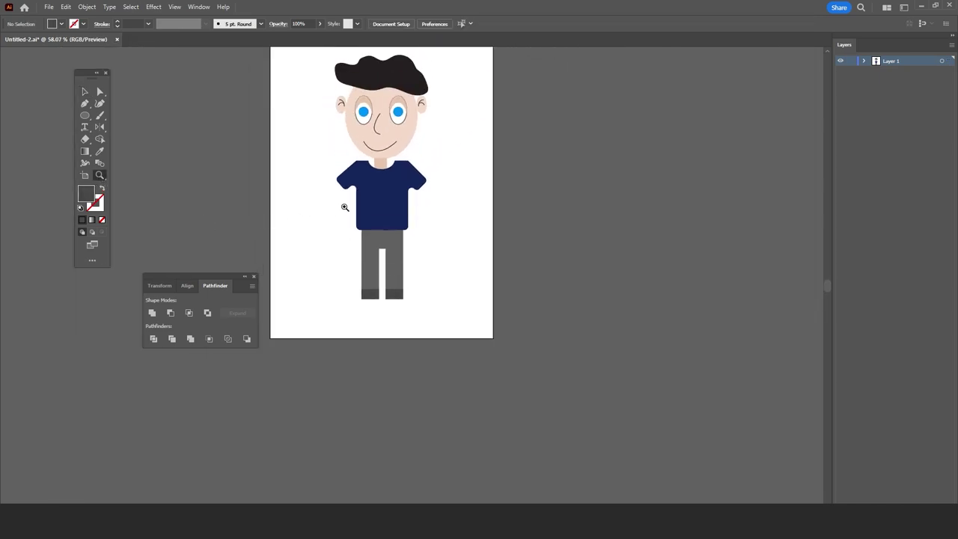
# - Draw an oval beside the figure and fill it with the yellow swatch colour
pyautogui.moveTo(346, 208); pyautogui.dragTo(430, 219)
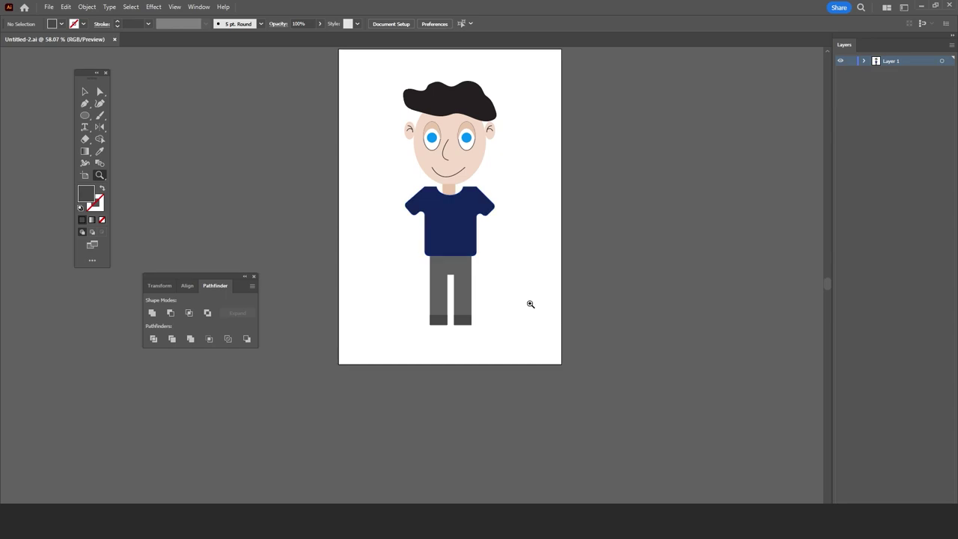
pyautogui.click(85, 116)
pyautogui.moveTo(490, 270); pyautogui.dragTo(519, 305)
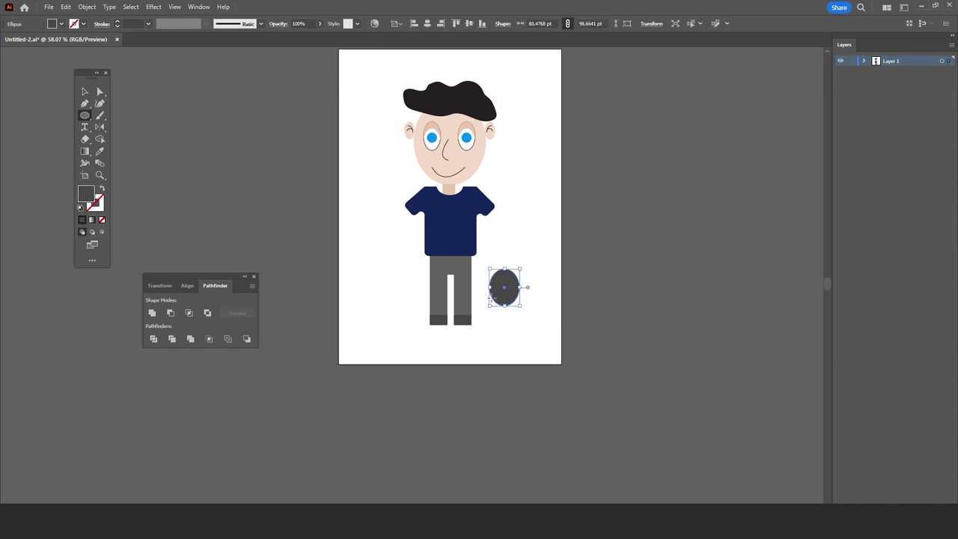
pyautogui.click(85, 92)
pyautogui.moveTo(320, 111); pyautogui.dragTo(349, 192)
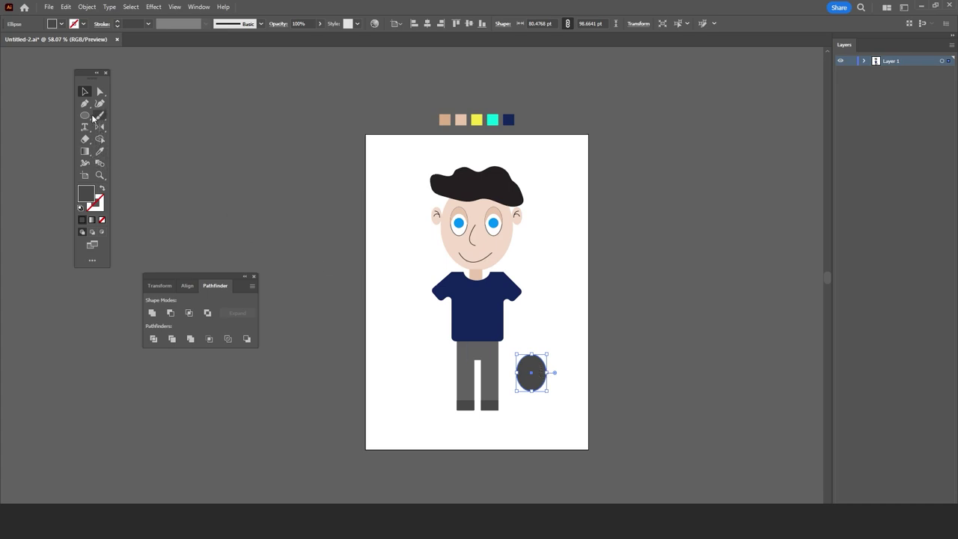
pyautogui.click(99, 152)
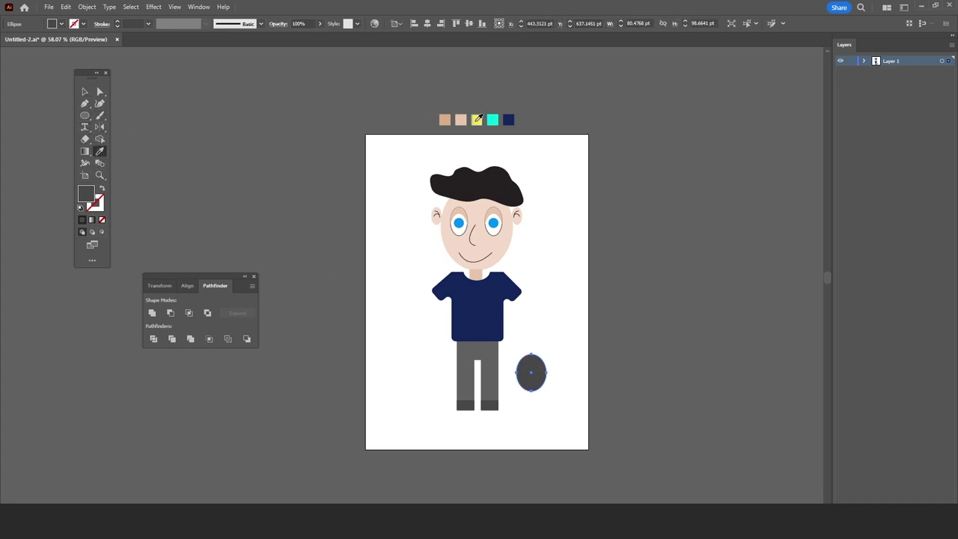
pyautogui.click(475, 120)
# - Copy the yellow oval beside the shirt, then delete both trial ovals
pyautogui.click(89, 90)
pyautogui.click(561, 367)
pyautogui.moveTo(538, 374); pyautogui.dragTo(540, 386)
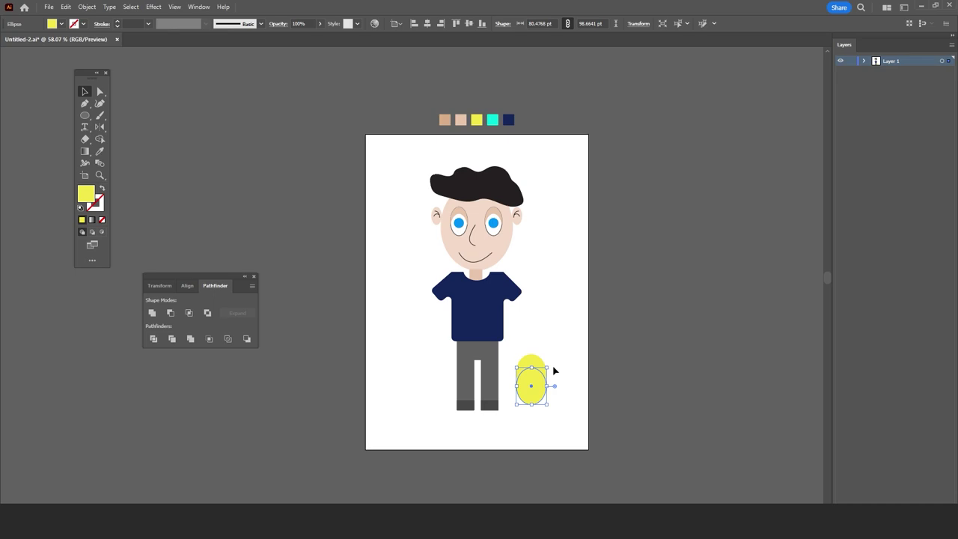
pyautogui.moveTo(536, 385); pyautogui.dragTo(565, 315)
pyautogui.click(547, 378)
pyautogui.press('Delete')
pyautogui.click(563, 322)
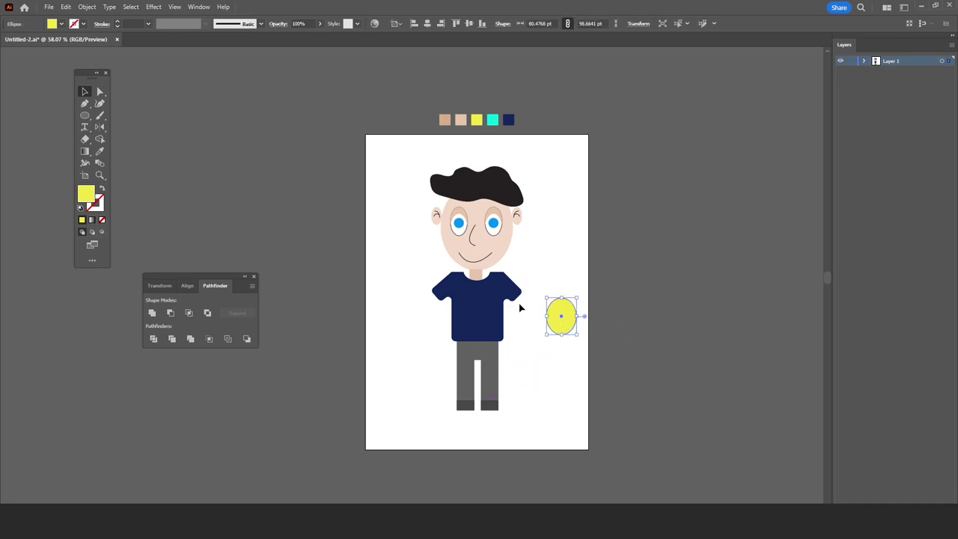
pyautogui.press('Delete')
# - Draw an oval left of the shirt, copy it just below, and cut a crescent with Minus Front
pyautogui.click(87, 114)
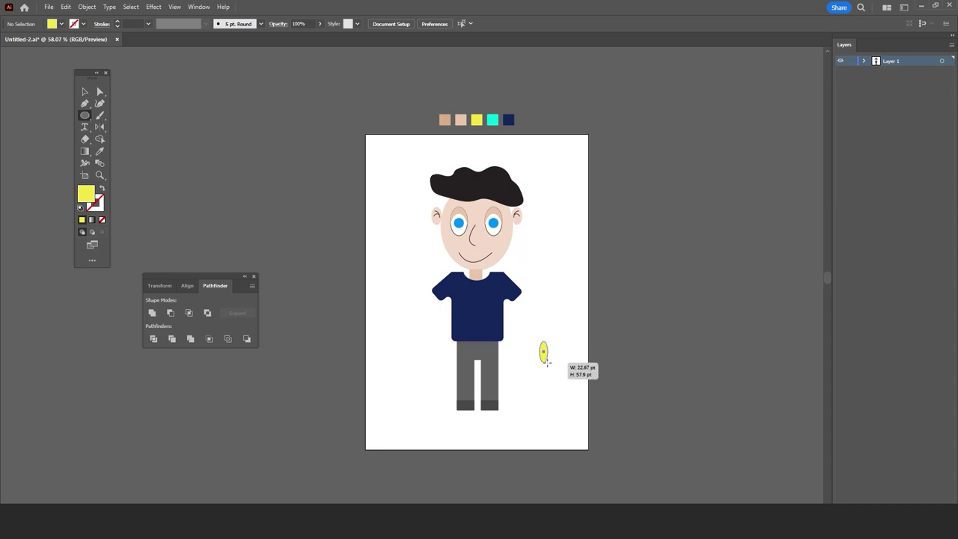
pyautogui.moveTo(539, 341); pyautogui.dragTo(568, 375)
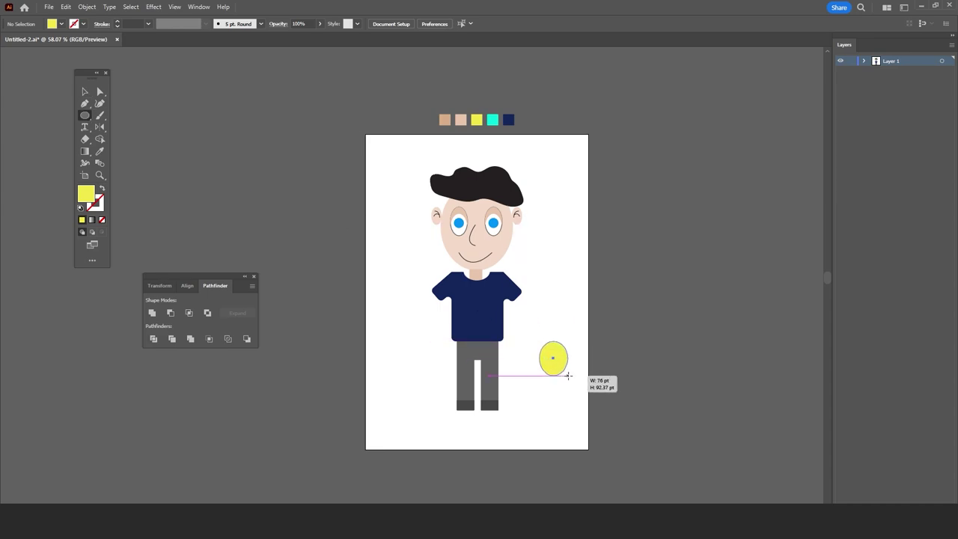
pyautogui.click(84, 91)
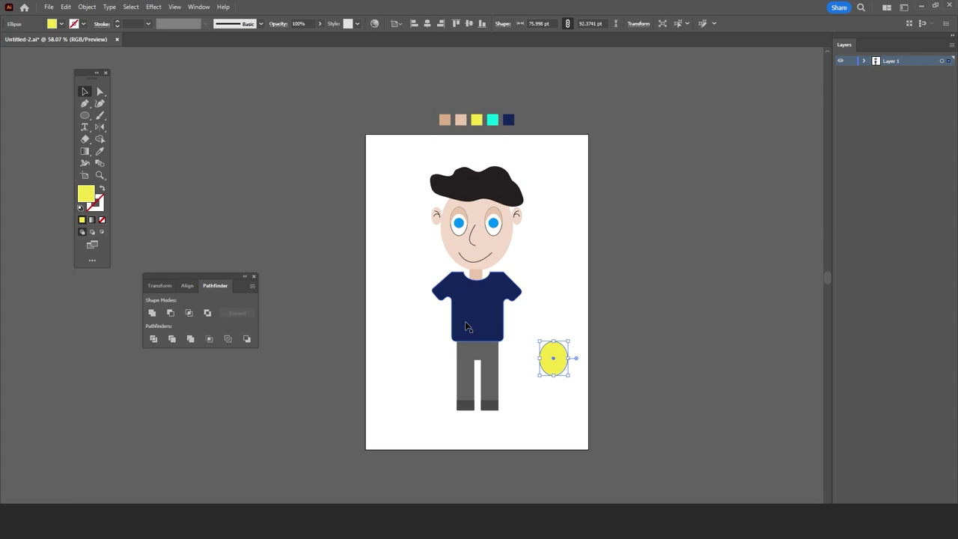
pyautogui.moveTo(547, 360); pyautogui.dragTo(402, 327)
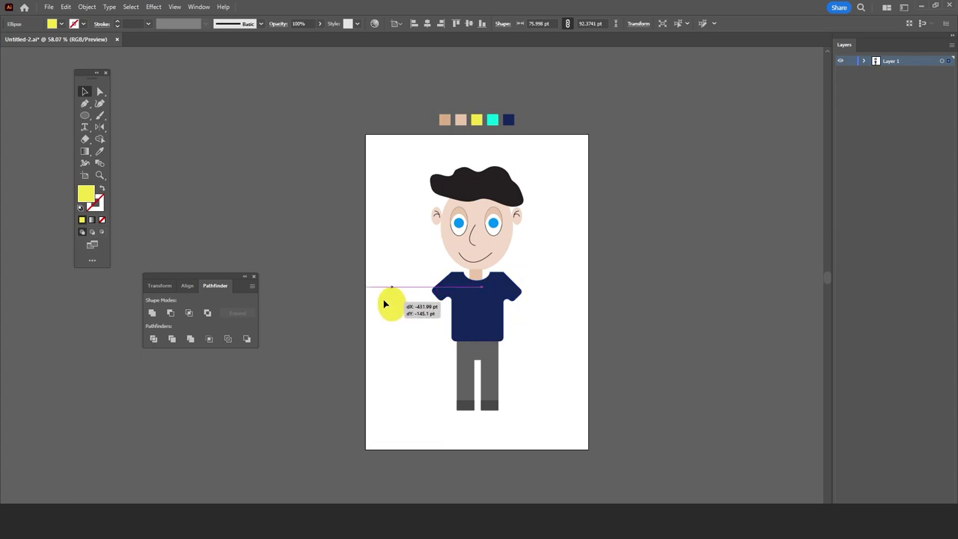
pyautogui.moveTo(392, 312)
pyautogui.mouseDown()
pyautogui.moveTo(385, 302)
pyautogui.moveTo(397, 374)
pyautogui.mouseUp()
pyautogui.keyDown('shift'); pyautogui.click(392, 346); pyautogui.keyUp('shift')
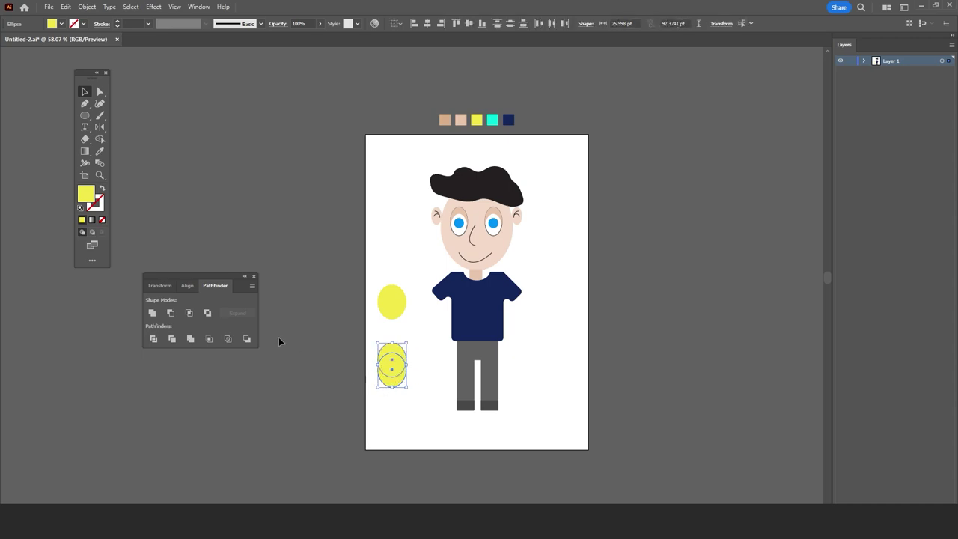
pyautogui.click(170, 312)
# - Place the crescent on the yellow oval, flip it upside down, and fill it white FFFFFF
pyautogui.click(342, 440)
pyautogui.moveTo(405, 366); pyautogui.dragTo(399, 300)
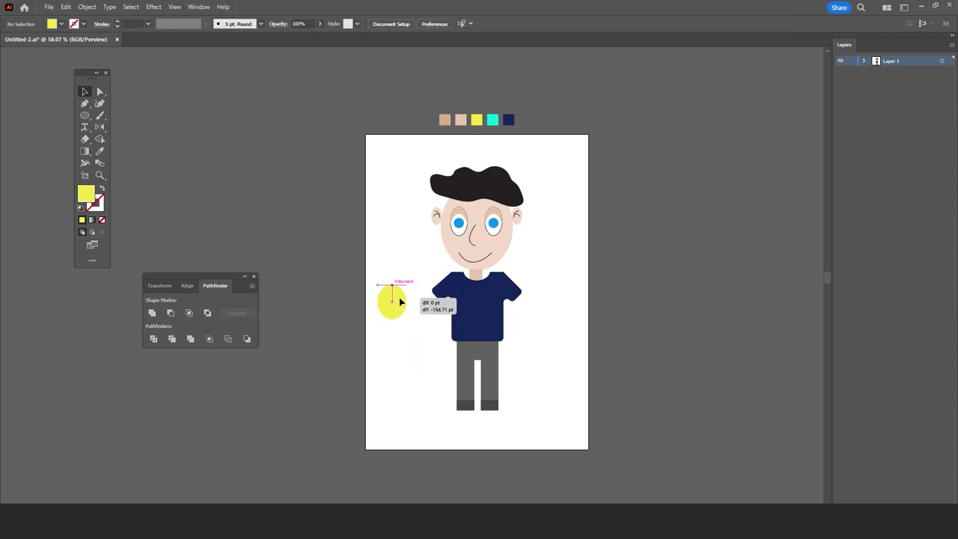
pyautogui.click(100, 127)
pyautogui.moveTo(361, 243); pyautogui.dragTo(407, 316)
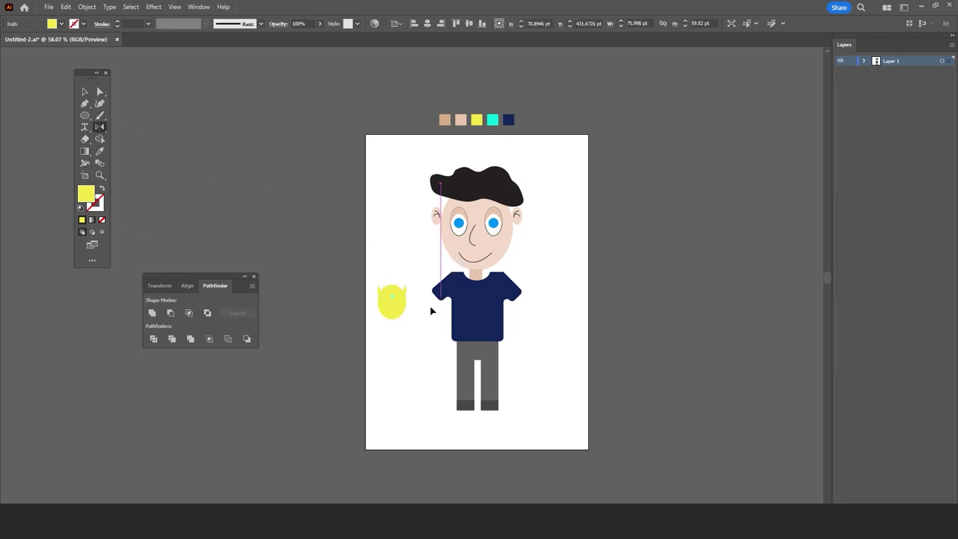
pyautogui.doubleClick(86, 194)
pyautogui.write('ffffff')
pyautogui.press('Return')
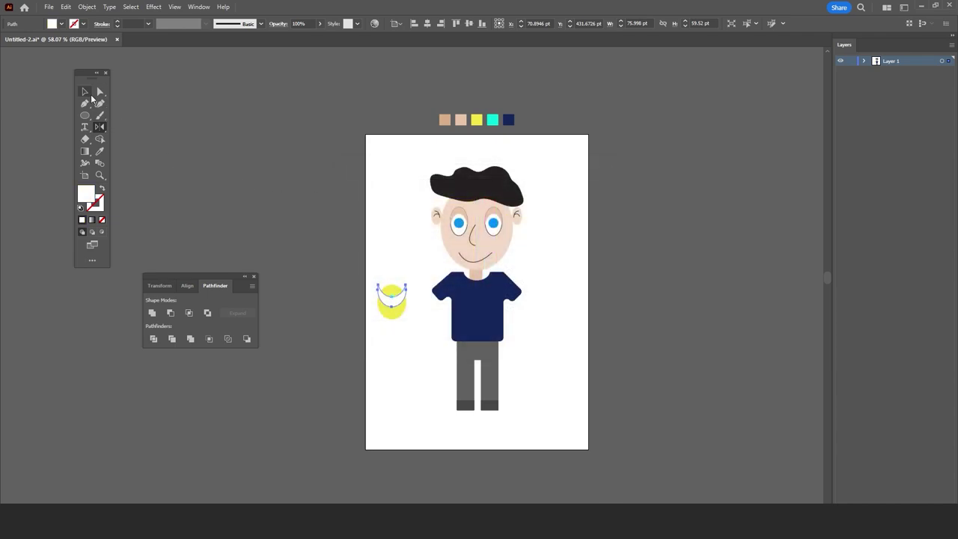
pyautogui.click(287, 259)
pyautogui.moveTo(392, 301); pyautogui.dragTo(392, 314)
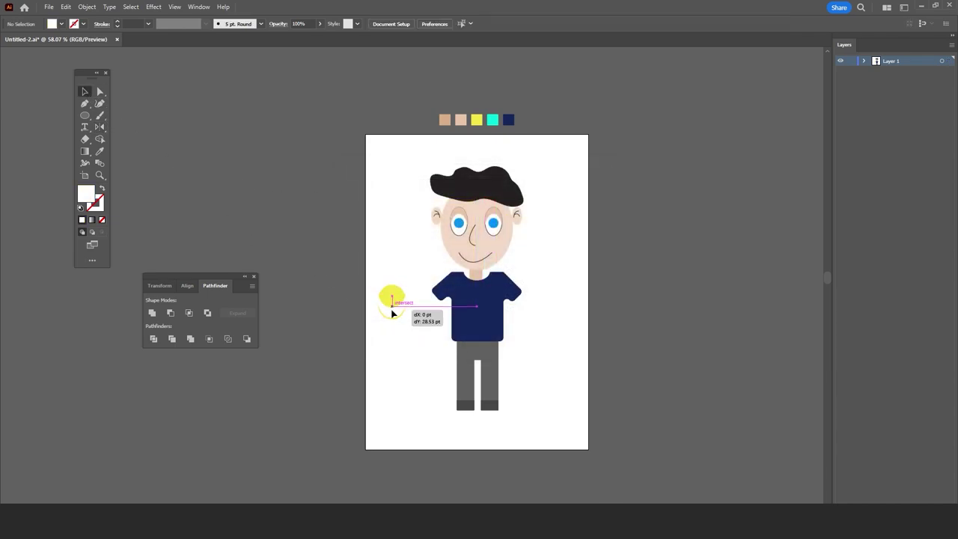
# - Lower the crescent beneath the yellow oval and fill it pale yellow FFFBC0
pyautogui.moveTo(392, 316); pyautogui.dragTo(391, 314)
pyautogui.click(404, 342)
pyautogui.click(397, 317)
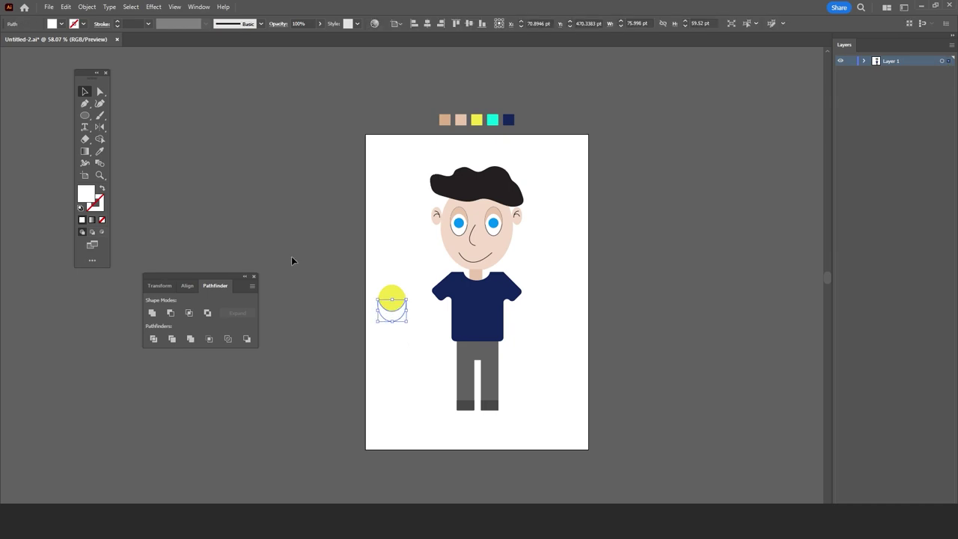
pyautogui.doubleClick(85, 194)
pyautogui.write('fffbc0')
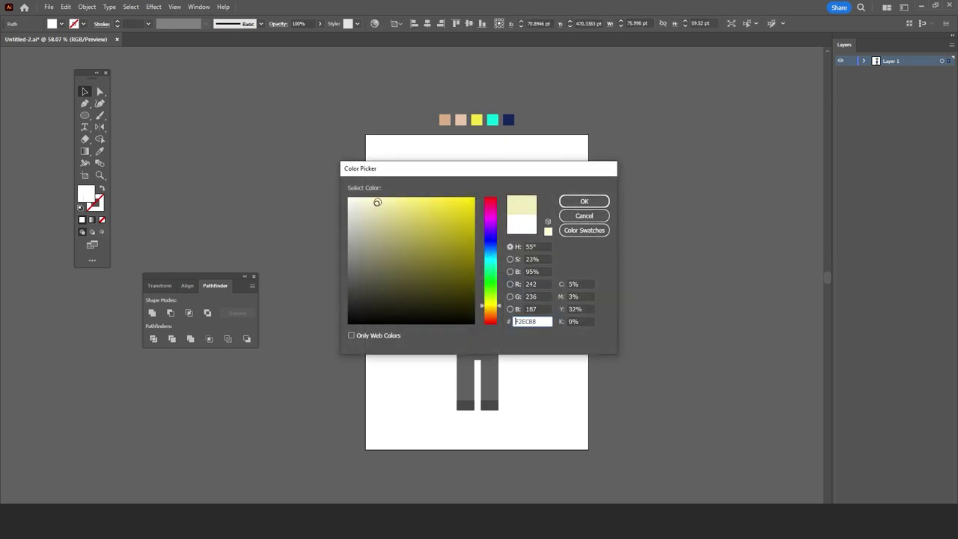
pyautogui.press('Return')
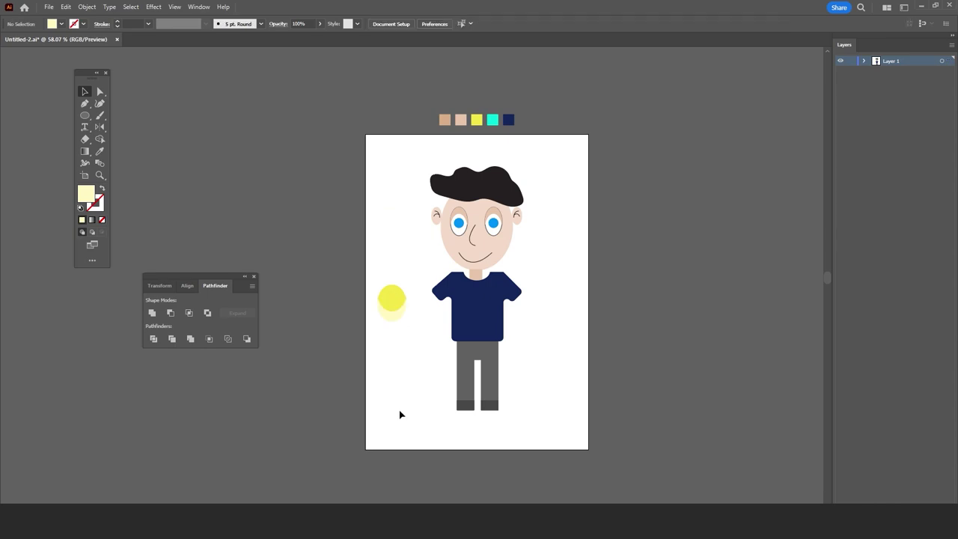
# - Zoom in on the oval and set new shapes to no fill with a white 1 pt stroke
pyautogui.scroll(1, 400, 414)
pyautogui.click(99, 175)
pyautogui.moveTo(386, 324); pyautogui.dragTo(529, 313)
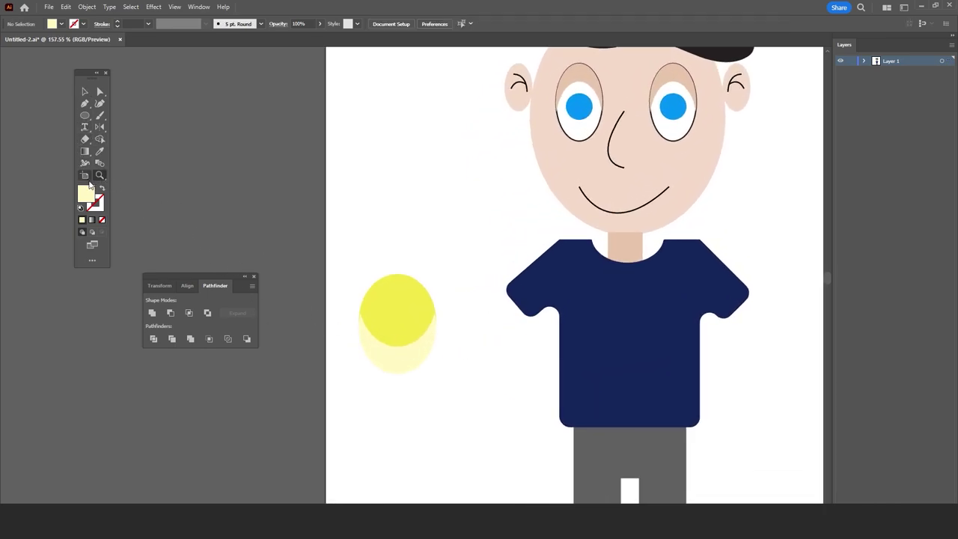
pyautogui.click(84, 92)
pyautogui.click(99, 205)
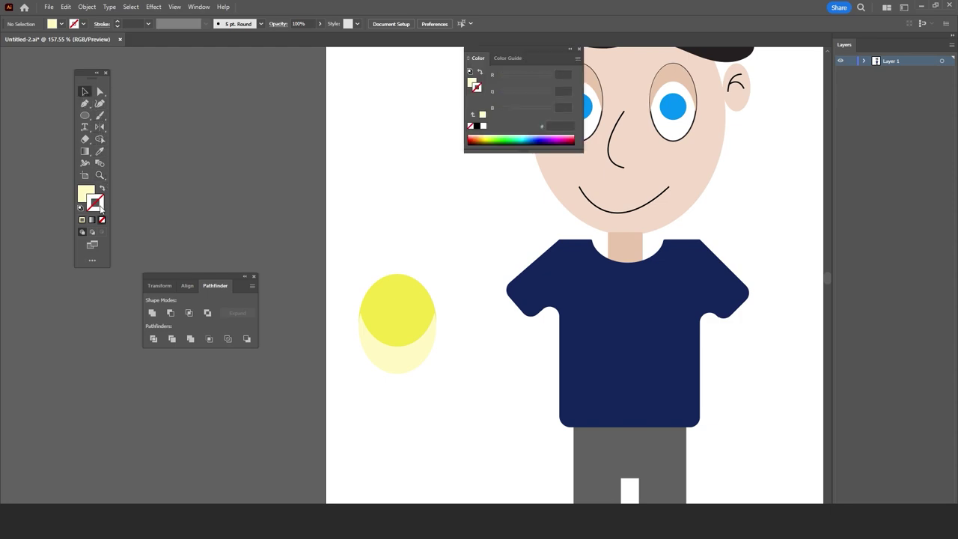
pyautogui.click(87, 194)
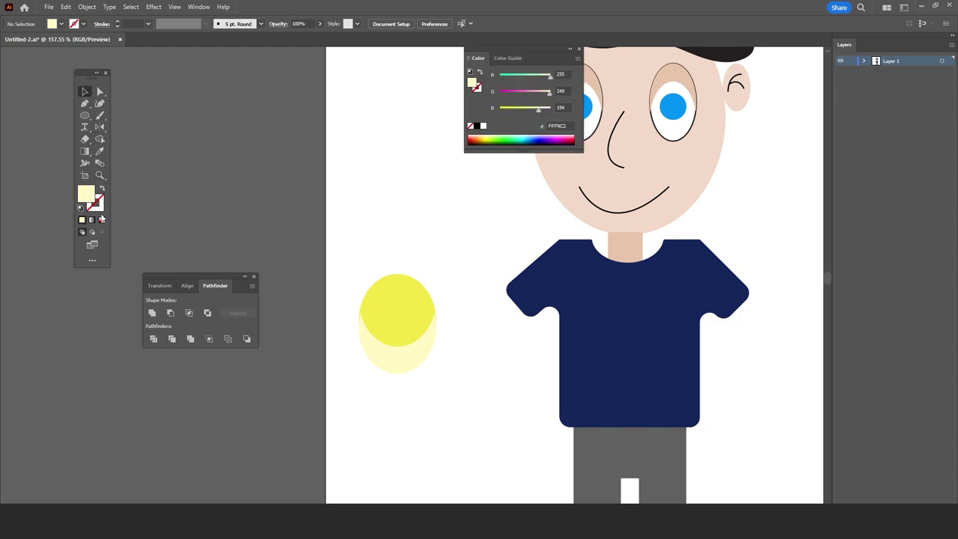
pyautogui.click(101, 222)
pyautogui.doubleClick(86, 194)
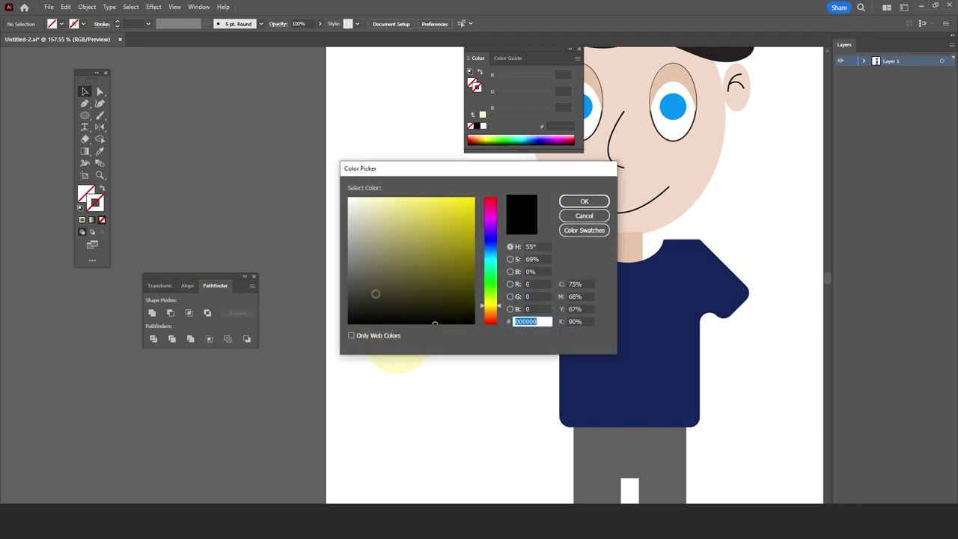
pyautogui.press('Return')
pyautogui.click(84, 103)
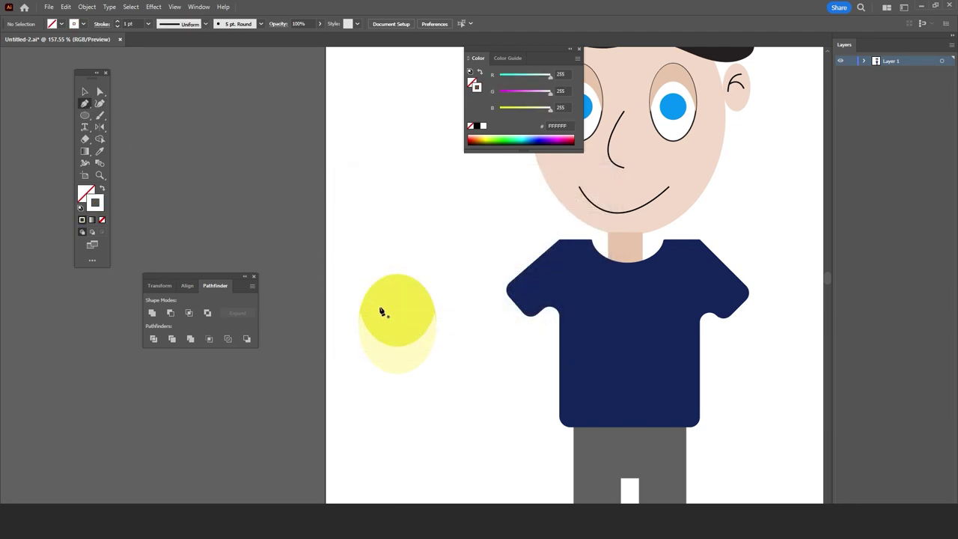
# - Draw a curved line across the yellow oval with the Paintbrush
pyautogui.click(380, 306)
pyautogui.moveTo(421, 312); pyautogui.dragTo(425, 315)
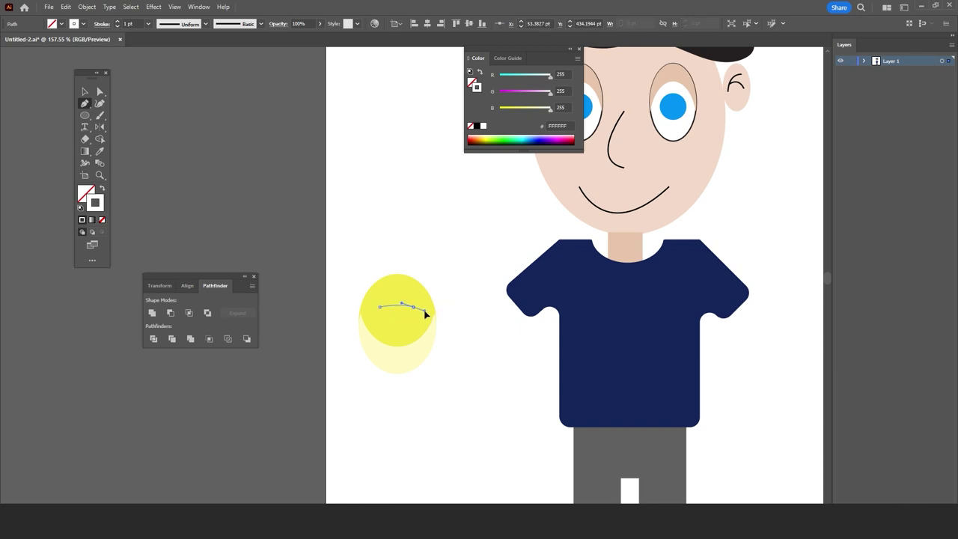
pyautogui.click(100, 92)
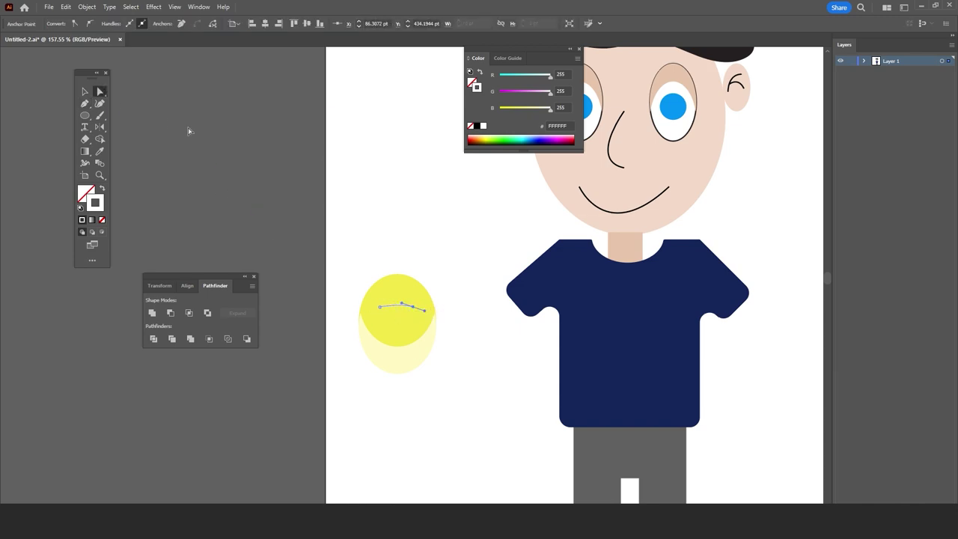
pyautogui.click(209, 138)
# - Zoom in on the oval and give the curved line a black #000000 stroke
pyautogui.click(99, 175)
pyautogui.moveTo(400, 313); pyautogui.dragTo(564, 316)
pyautogui.press('v')
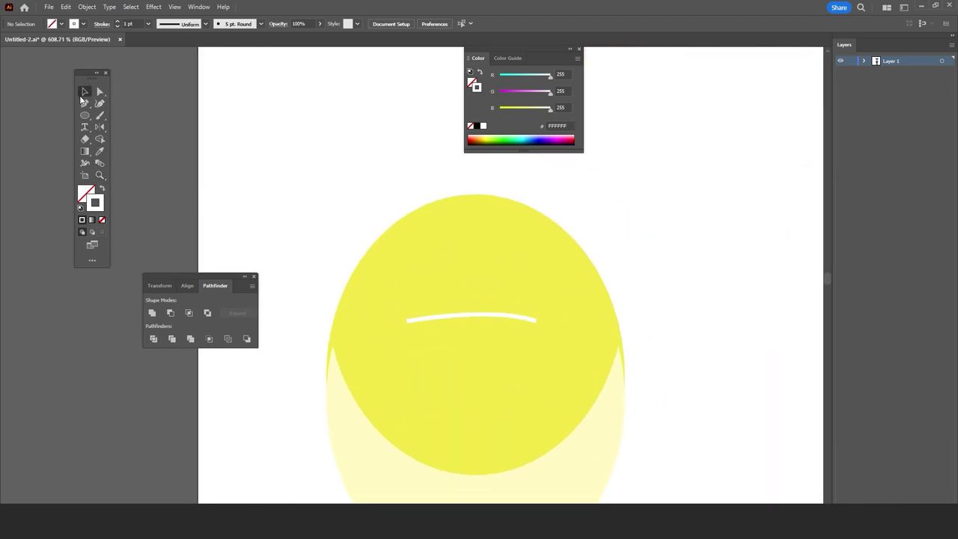
pyautogui.click(494, 314)
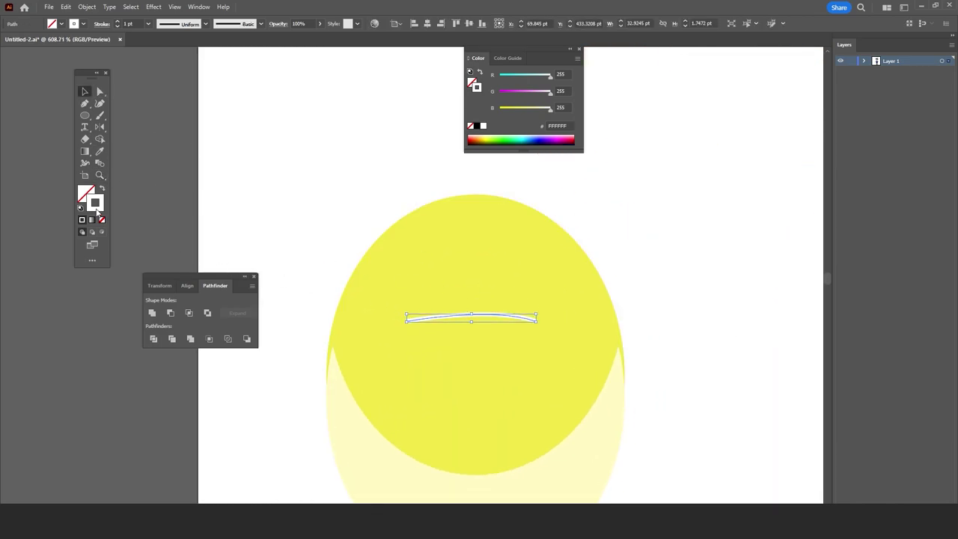
pyautogui.doubleClick(95, 204)
pyautogui.write('000000')
pyautogui.press('Return')
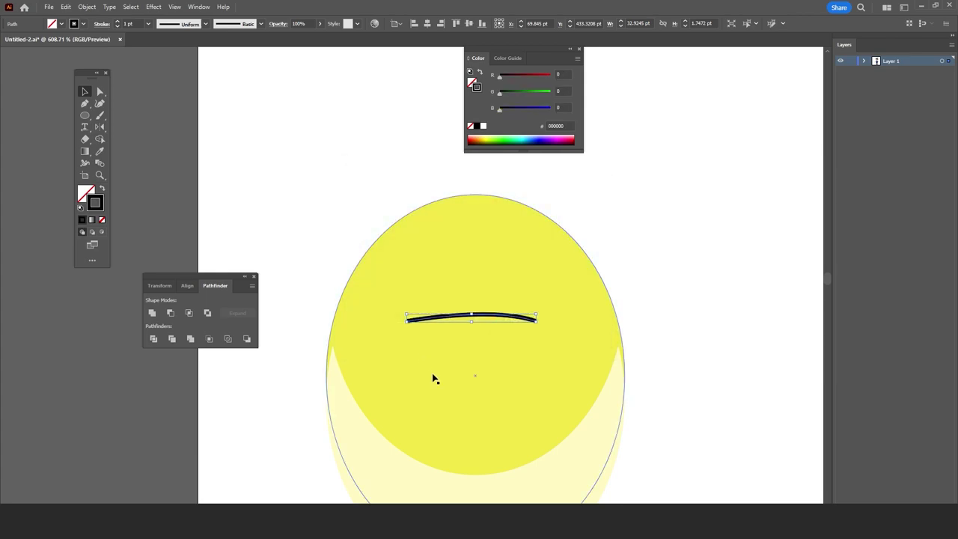
# - Copy the black lace line downward and repeat with Ctrl+D, then zoom out to the whole figure
pyautogui.moveTo(432, 378); pyautogui.dragTo(421, 285)
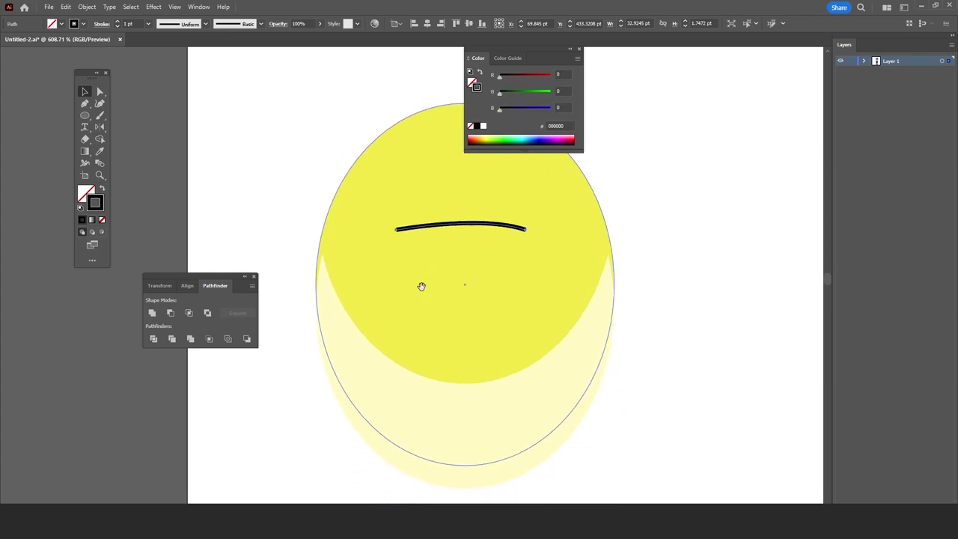
pyautogui.click(486, 242)
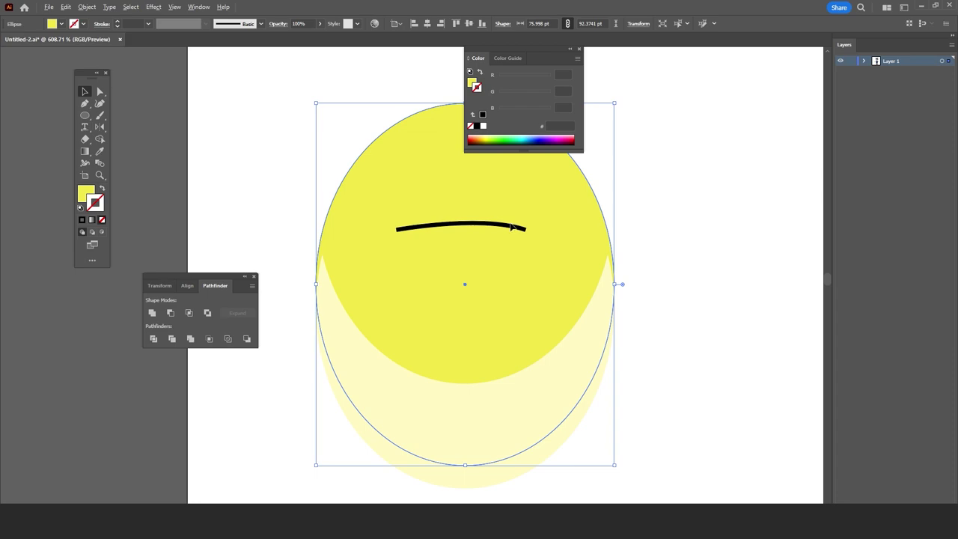
pyautogui.click(485, 226)
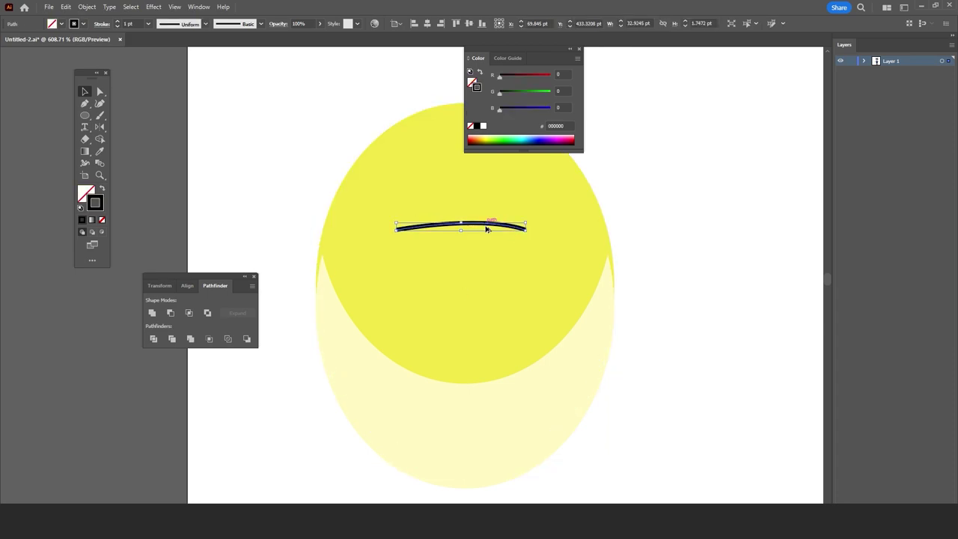
pyautogui.moveTo(486, 226); pyautogui.dragTo(487, 253)
pyautogui.hotkey('ctrl', 'd')
pyautogui.hotkey('ctrl', 'd')
pyautogui.click(750, 486)
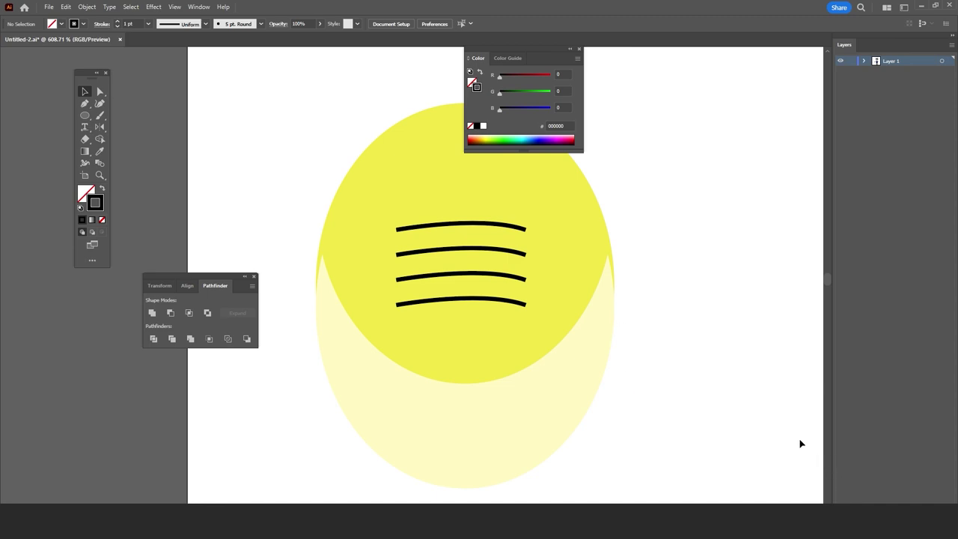
pyautogui.click(99, 174)
pyautogui.keyDown('alt'); pyautogui.click(280, 232); pyautogui.keyUp('alt')
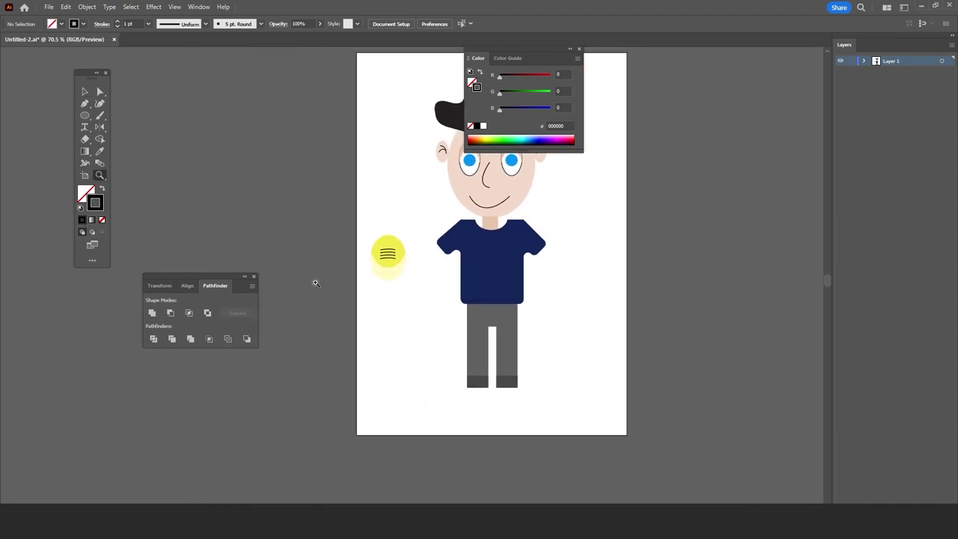
# - Move the shoe group under the left trouser leg, send it to back, and shrink it
pyautogui.click(84, 91)
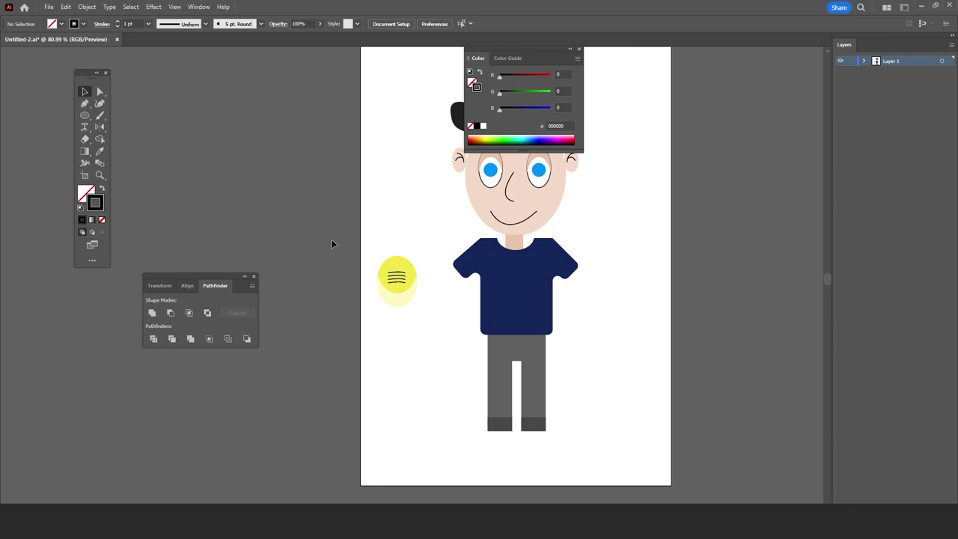
pyautogui.moveTo(365, 247); pyautogui.dragTo(424, 337)
pyautogui.moveTo(398, 284); pyautogui.dragTo(493, 455)
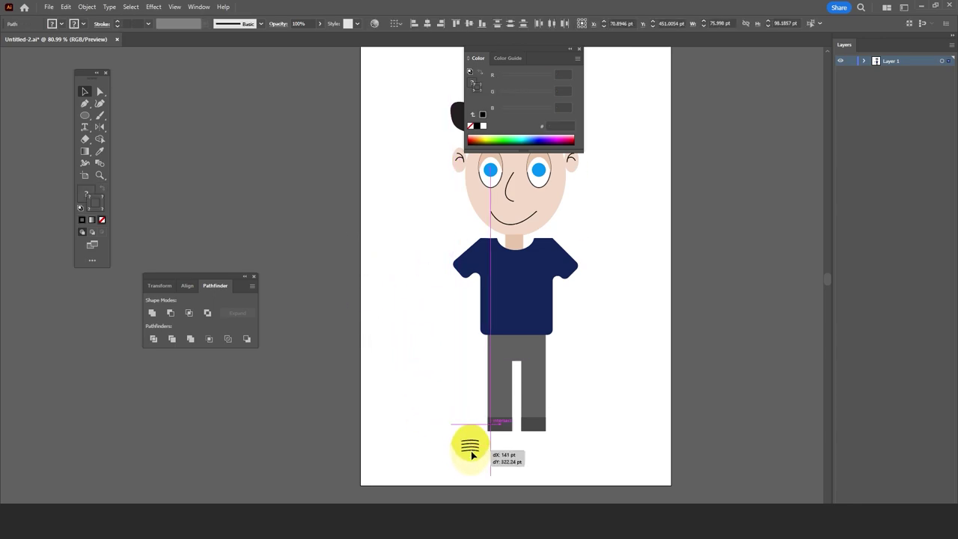
pyautogui.rightClick(500, 453)
pyautogui.moveTo(533, 397)
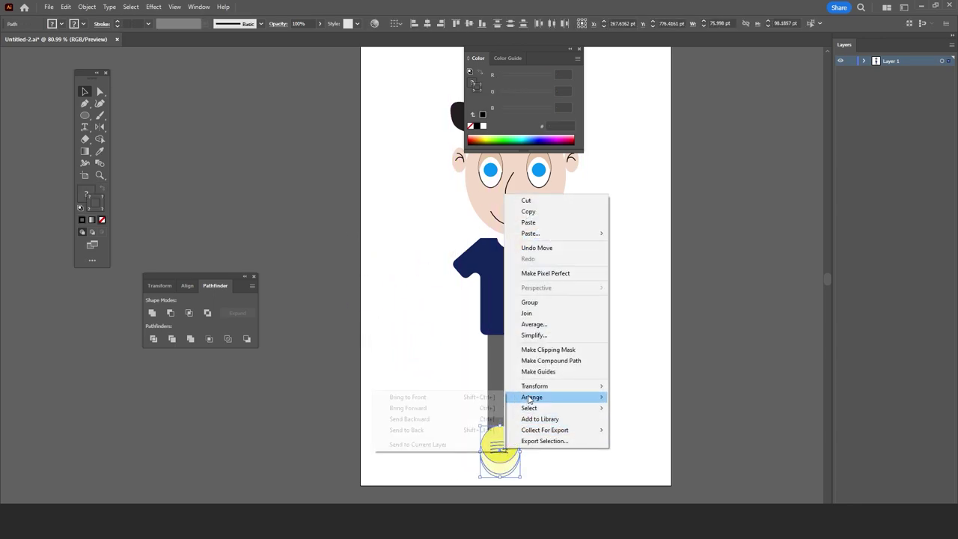
pyautogui.click(448, 432)
pyautogui.moveTo(517, 429); pyautogui.dragTo(500, 451)
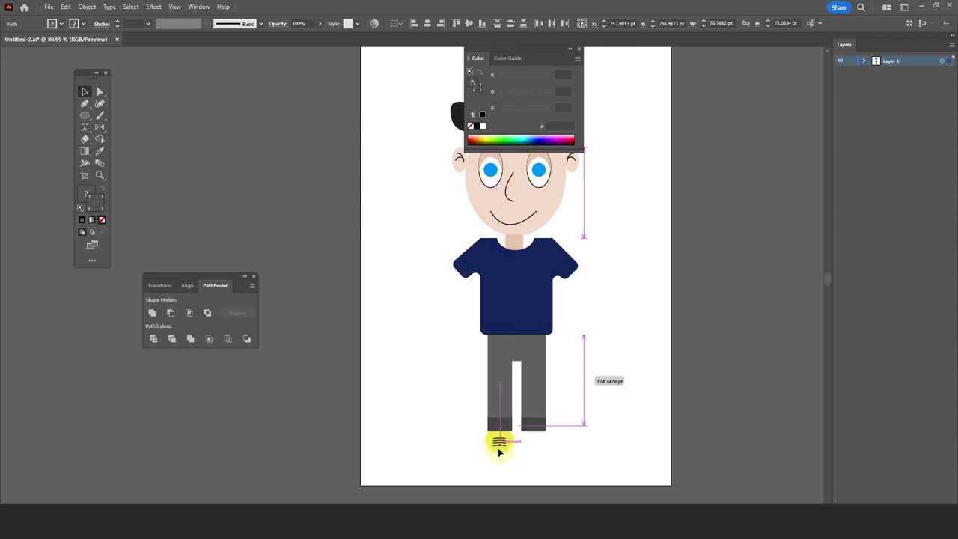
pyautogui.moveTo(498, 450); pyautogui.dragTo(506, 456)
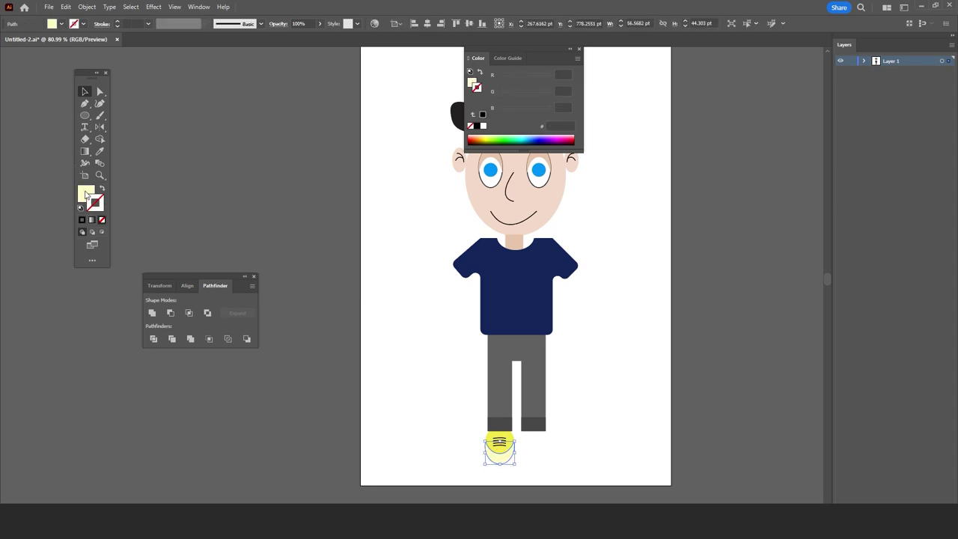
# - Fill the shoe sole with the darker olive #BAB174
pyautogui.doubleClick(86, 195)
pyautogui.moveTo(389, 209); pyautogui.dragTo(396, 230)
pyautogui.press('Return')
pyautogui.click(435, 381)
# - Duplicate the shoe under the right trouser leg and close the colour panel
pyautogui.scroll(-2, 420, 423)
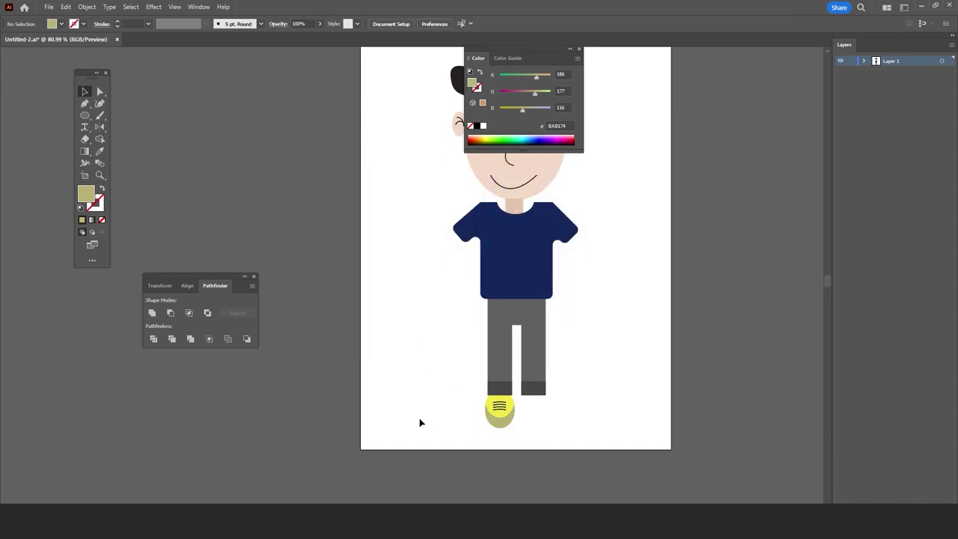
pyautogui.scroll(-1, 419, 422)
pyautogui.moveTo(465, 390)
pyautogui.mouseDown()
pyautogui.moveTo(499, 407)
pyautogui.moveTo(533, 400)
pyautogui.mouseUp()
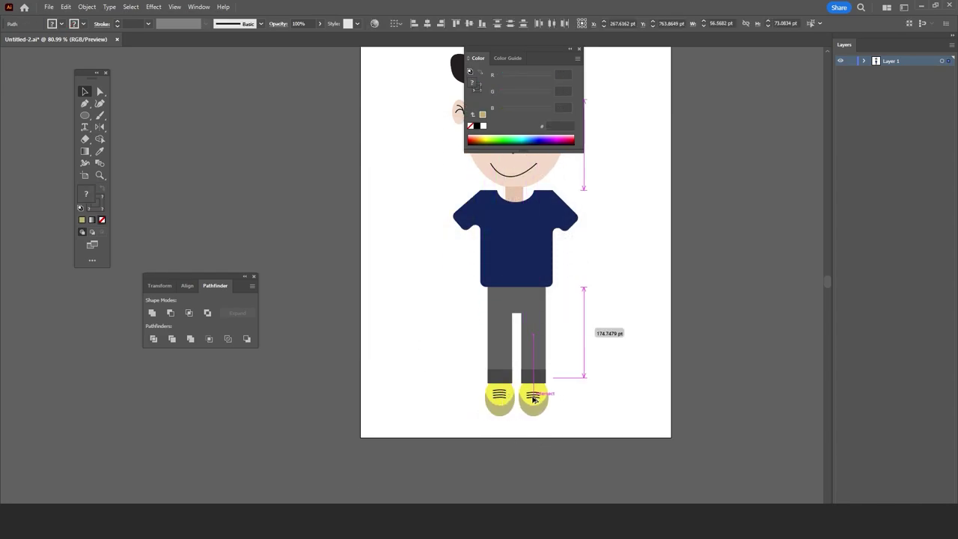
pyautogui.click(641, 399)
pyautogui.scroll(3, 601, 419)
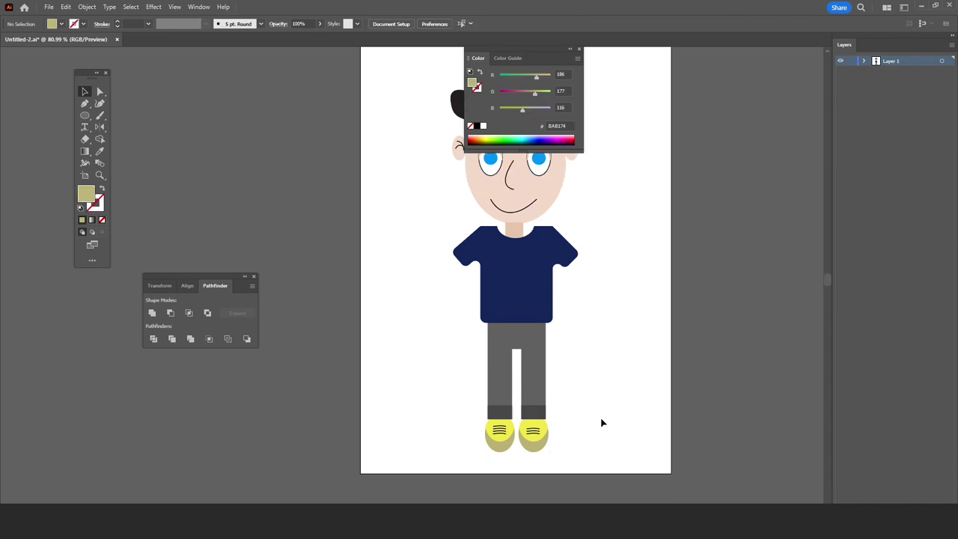
pyautogui.click(579, 50)
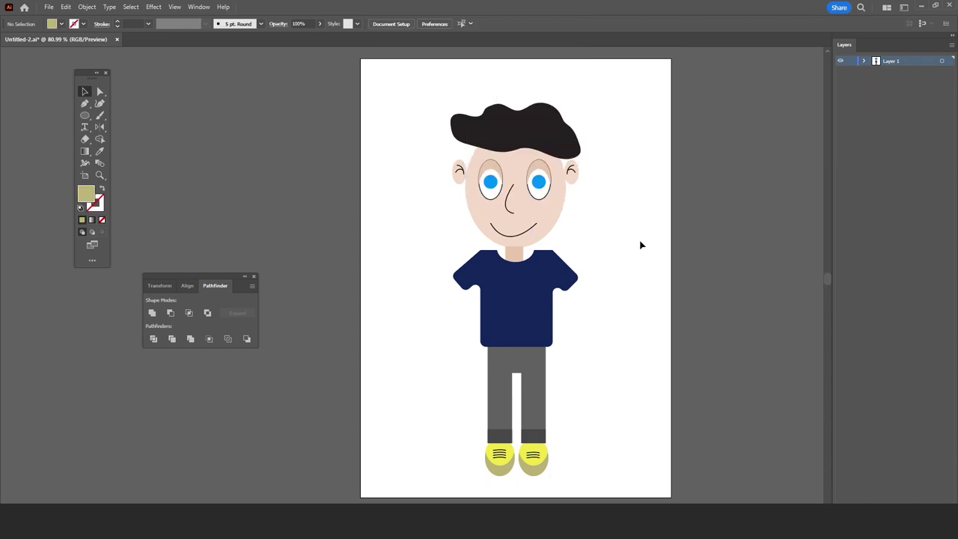
# - Zoom out to see the whole page, then back in on the artboard
pyautogui.scroll(1, 647, 353)
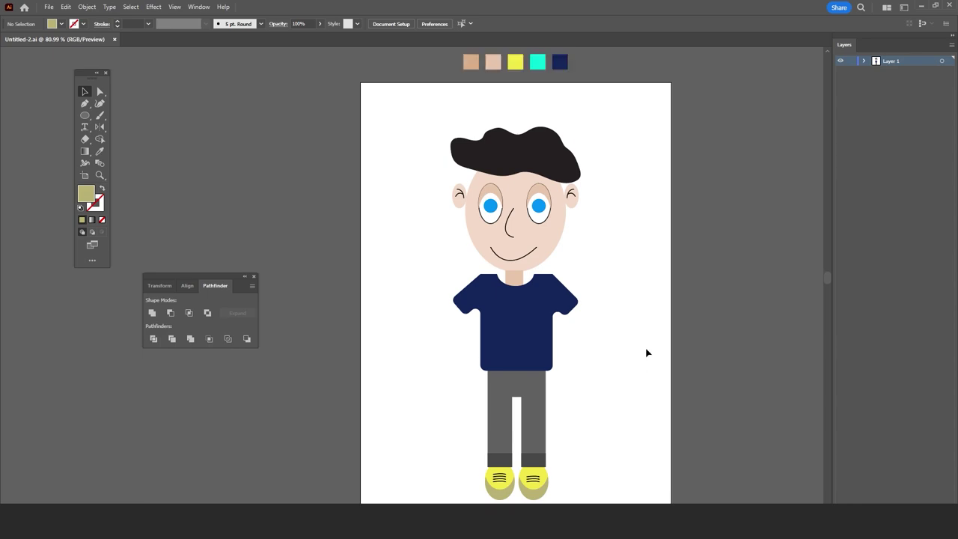
pyautogui.scroll(-2, 643, 354)
pyautogui.click(99, 175)
pyautogui.moveTo(277, 238); pyautogui.dragTo(164, 227)
pyautogui.moveTo(283, 243); pyautogui.dragTo(263, 294)
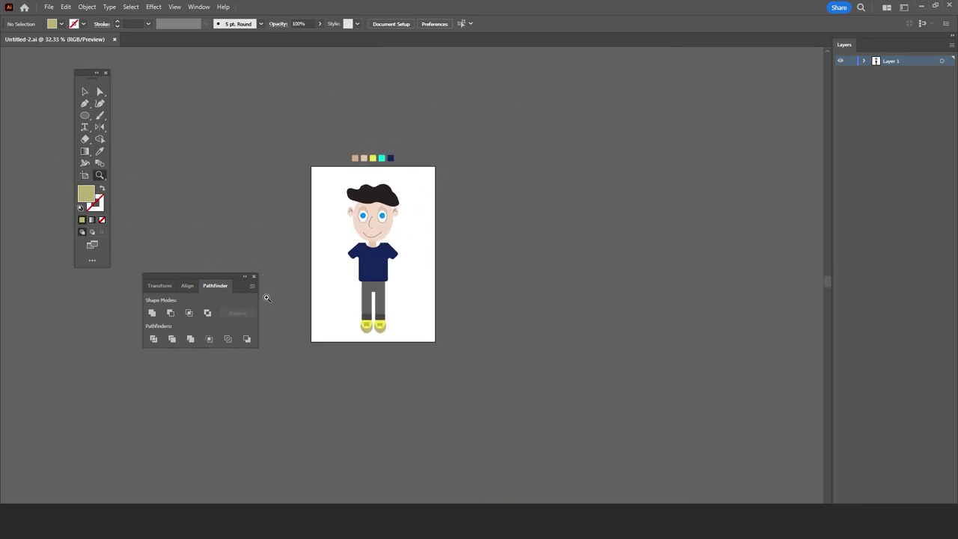
pyautogui.scroll(1, 268, 297)
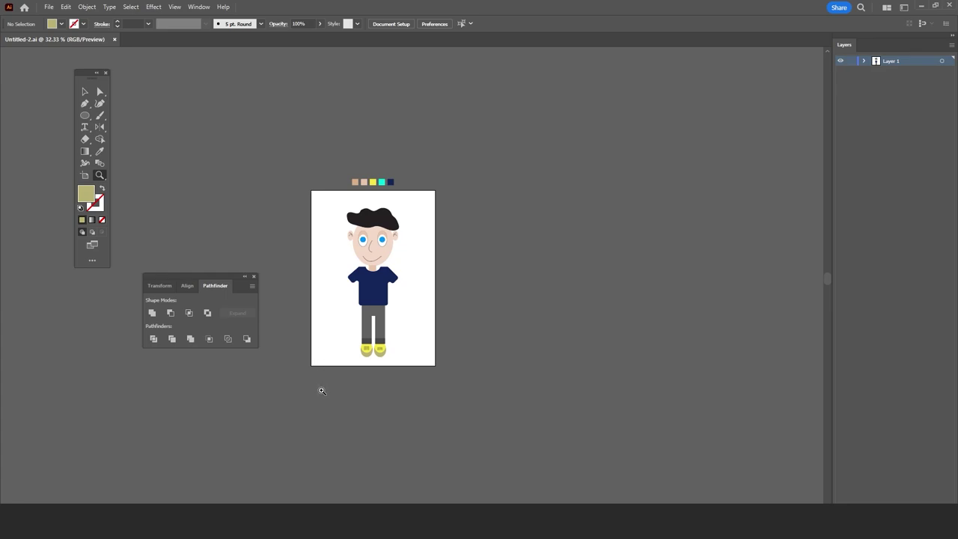
pyautogui.moveTo(370, 251); pyautogui.dragTo(384, 248)
pyautogui.press('super')
pyautogui.press('Escape')
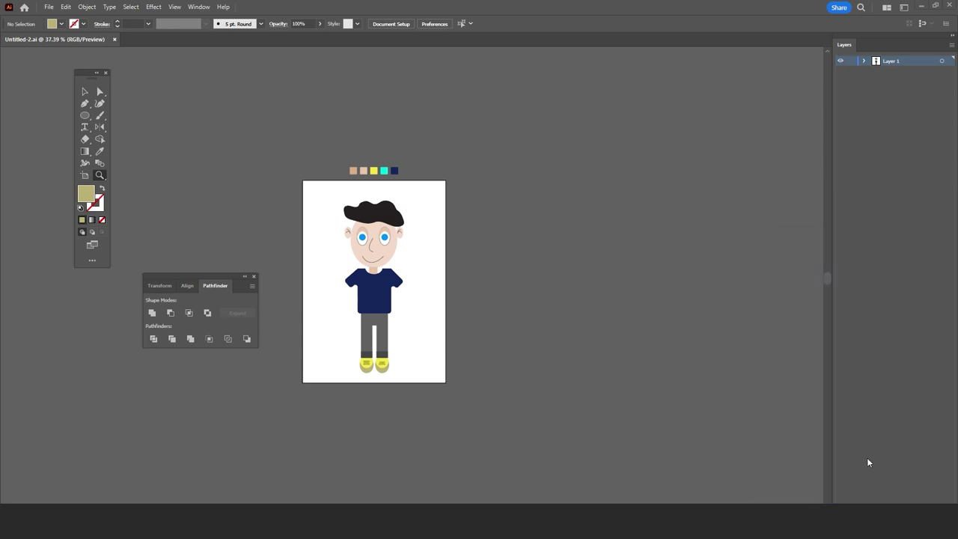
# - Zoom in on the swatches and sample the light peach skin tone with the Eyedropper
pyautogui.scroll(1, 479, 330)
pyautogui.moveTo(416, 320); pyautogui.dragTo(439, 317)
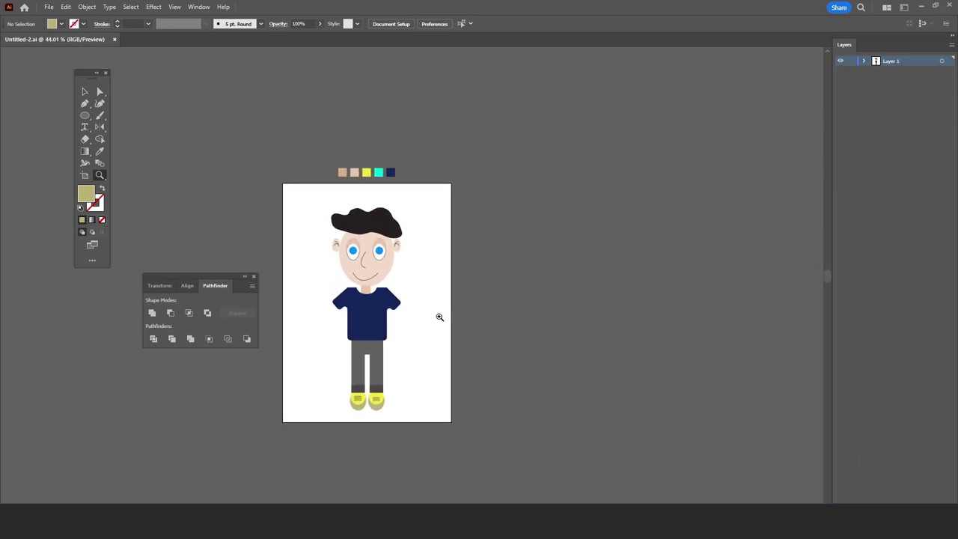
pyautogui.scroll(-1, 439, 316)
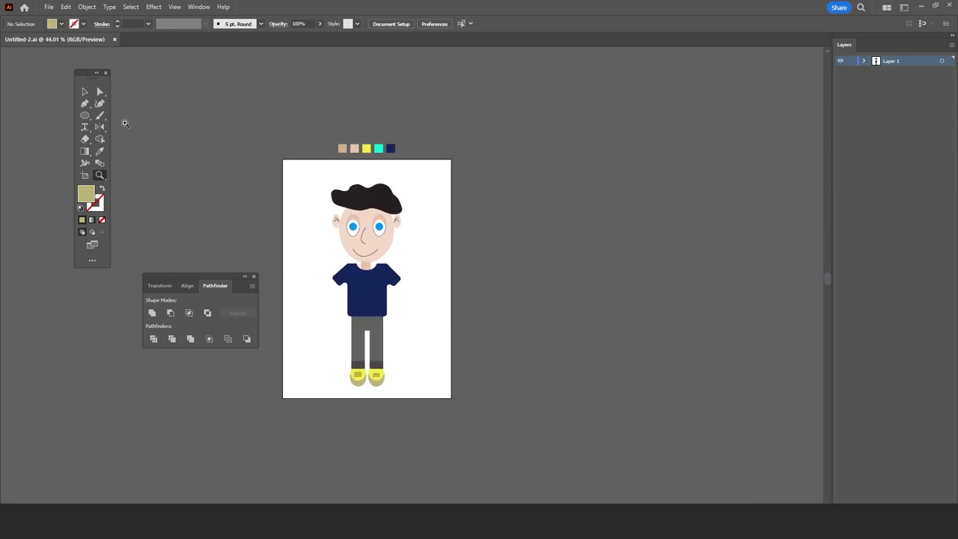
pyautogui.moveTo(308, 269); pyautogui.dragTo(454, 250)
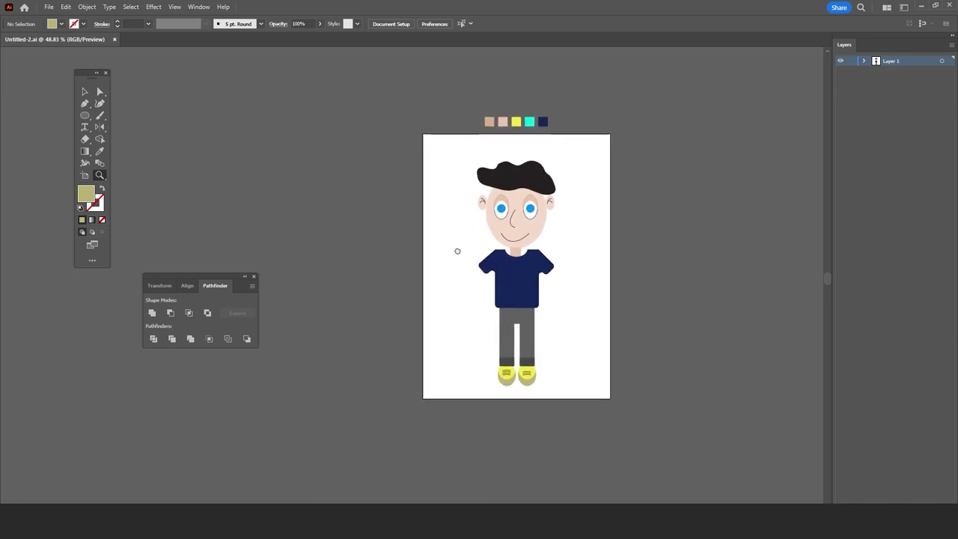
pyautogui.click(85, 104)
pyautogui.click(98, 154)
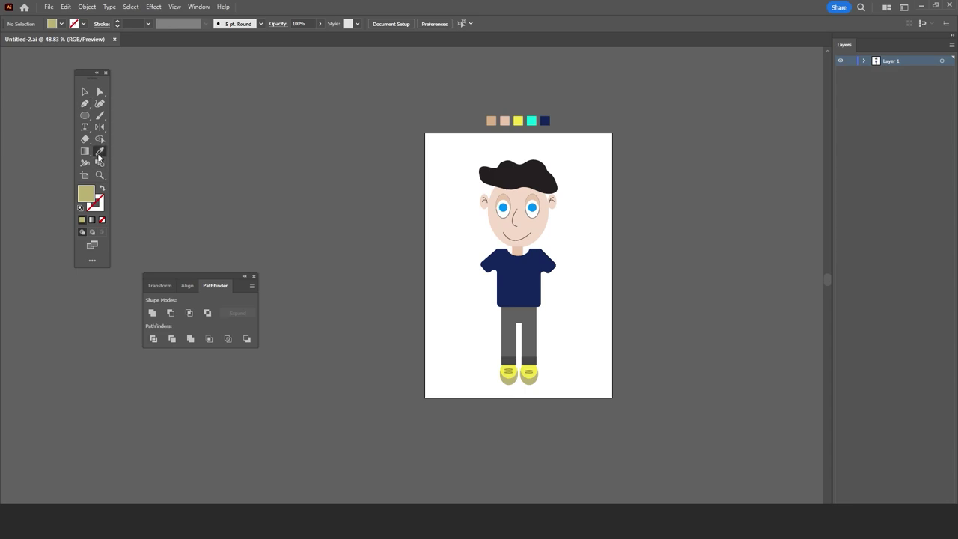
pyautogui.click(504, 122)
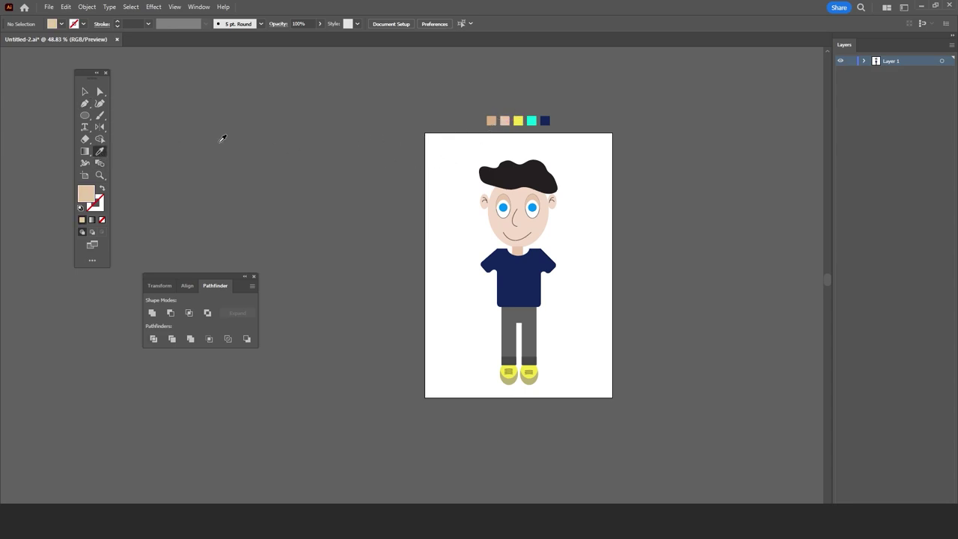
pyautogui.click(99, 115)
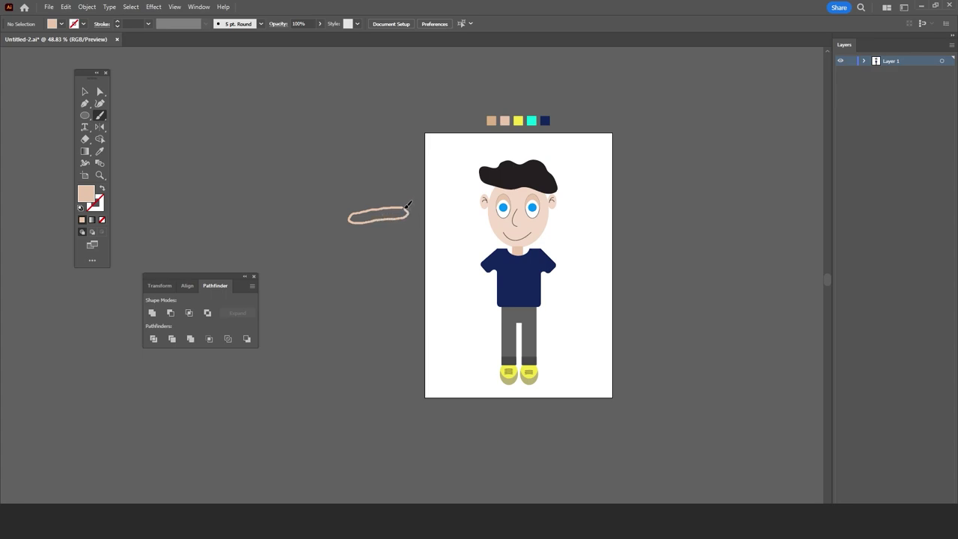
# - Paint a peach arm loop left of the figure and swap it to a solid fill, no outline
pyautogui.moveTo(405, 204); pyautogui.dragTo(406, 205)
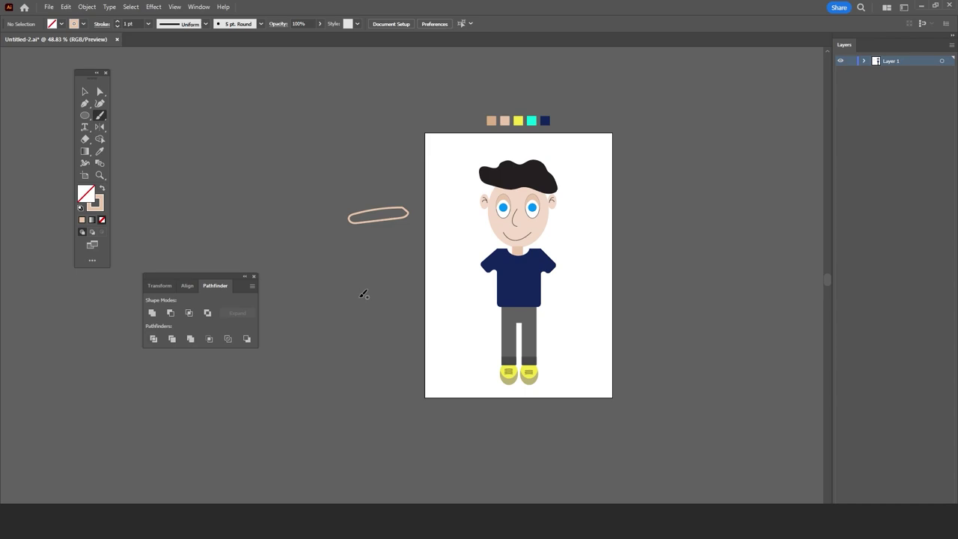
pyautogui.click(85, 91)
pyautogui.click(100, 204)
pyautogui.click(104, 190)
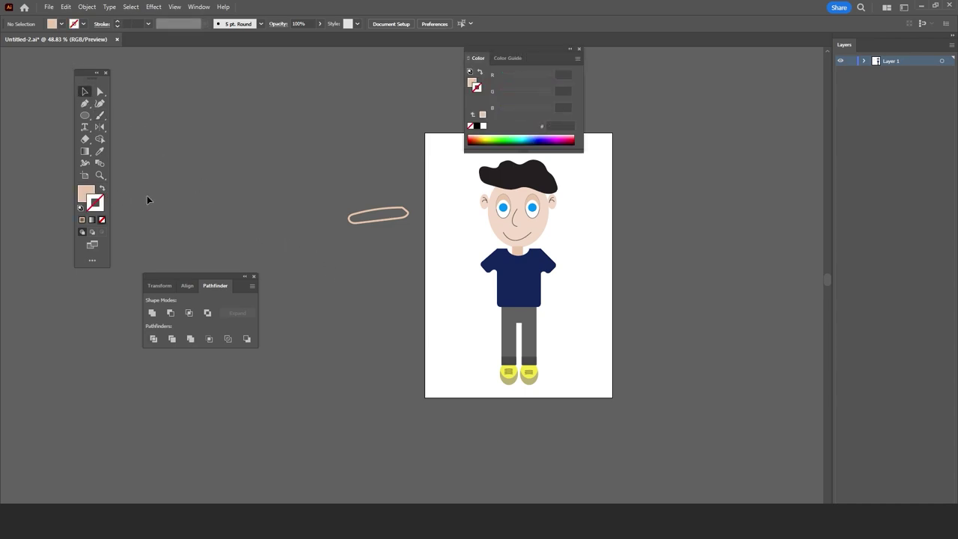
pyautogui.click(365, 215)
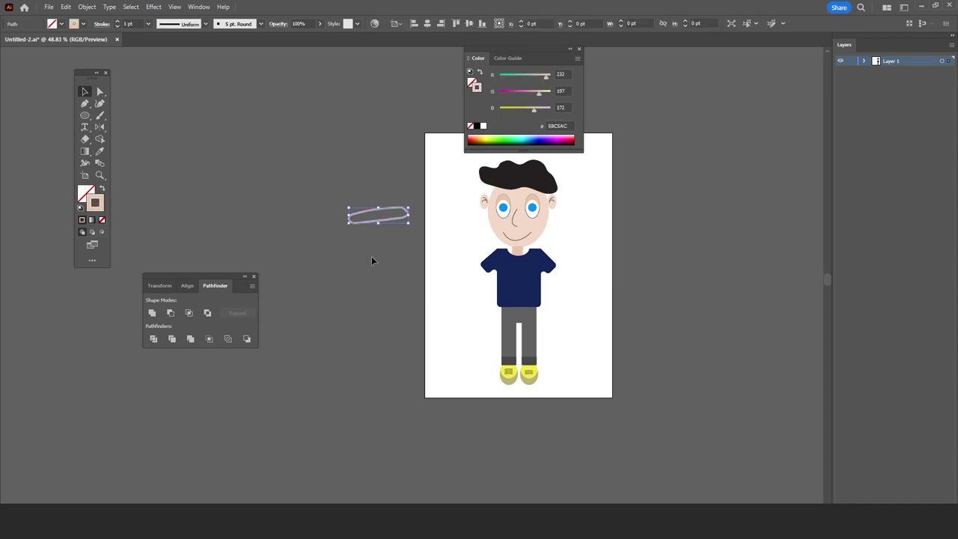
pyautogui.click(102, 191)
pyautogui.click(279, 220)
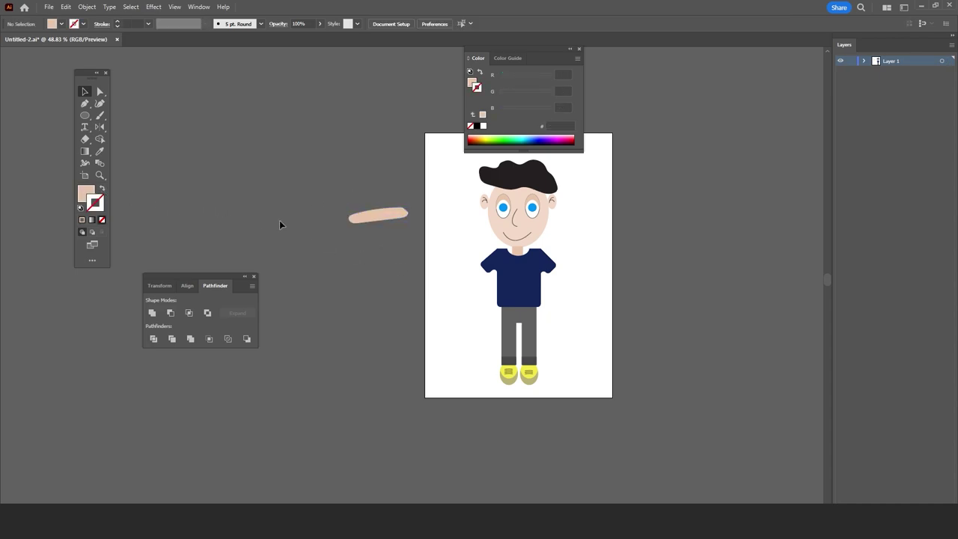
# - Zoom in on the new arm and the figure
pyautogui.click(99, 175)
pyautogui.moveTo(270, 243); pyautogui.dragTo(325, 237)
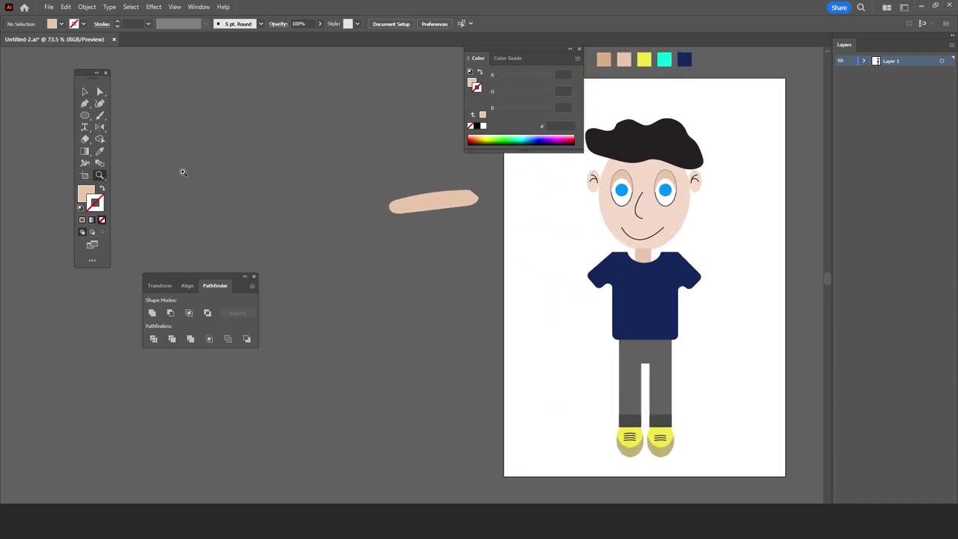
pyautogui.press('b')
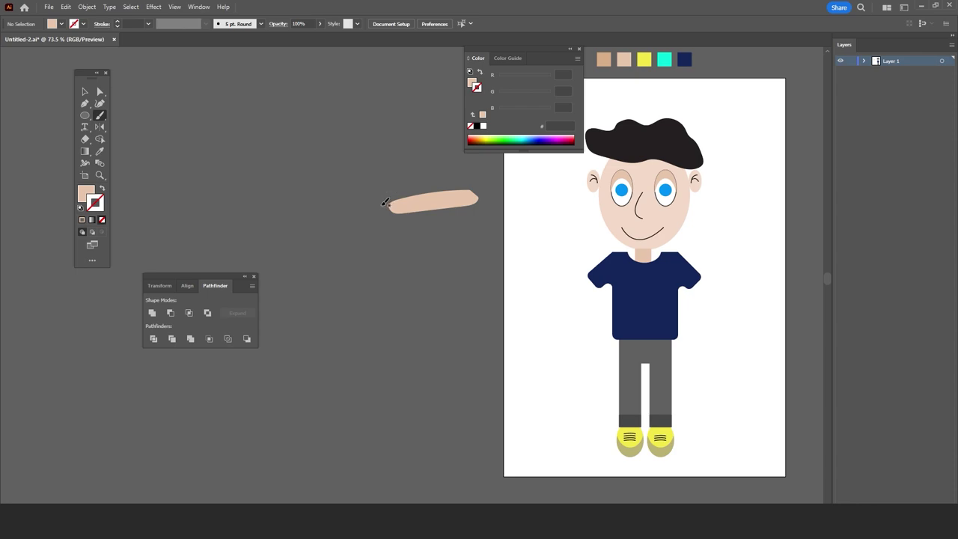
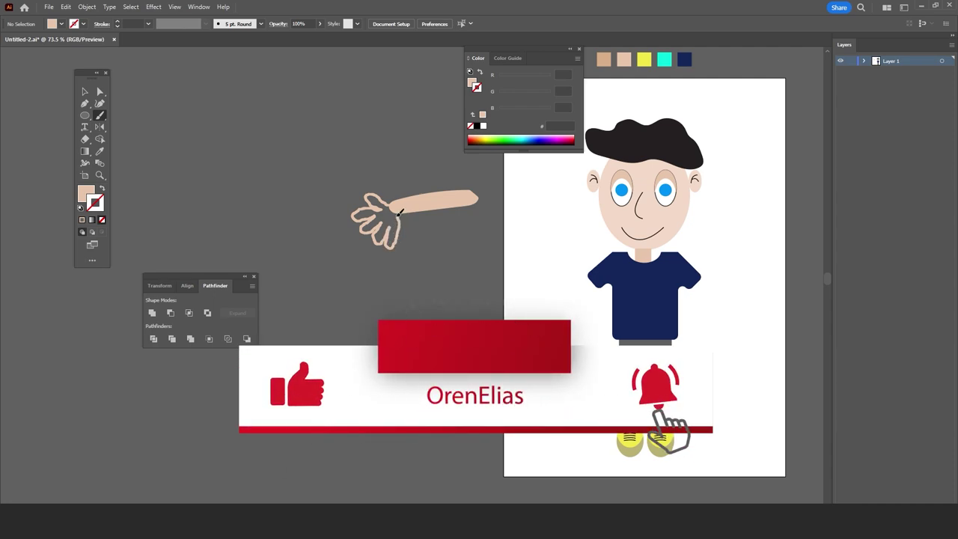
# - Swap the hand outline's fill and stroke so it becomes a solid skin-coloured shape
pyautogui.hotkey('shift', 'x')
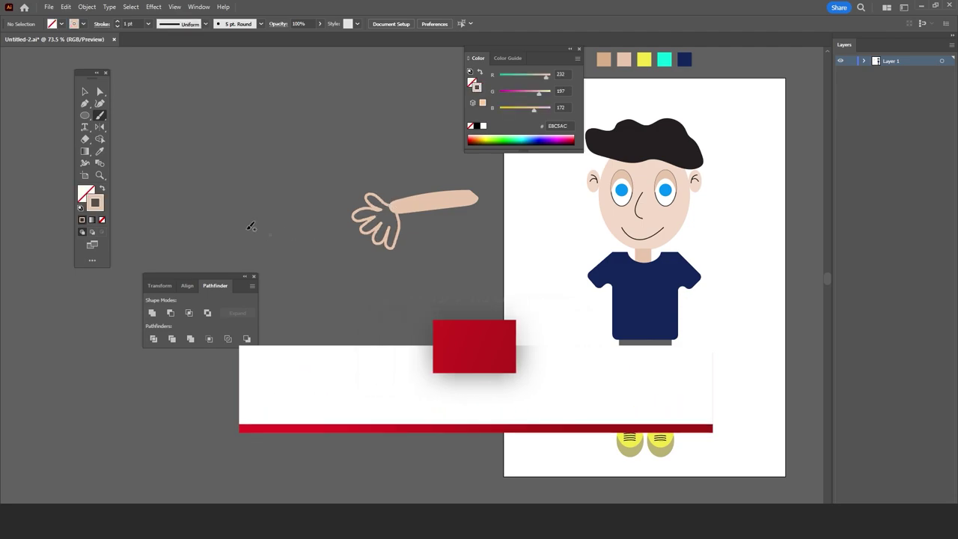
pyautogui.click(83, 92)
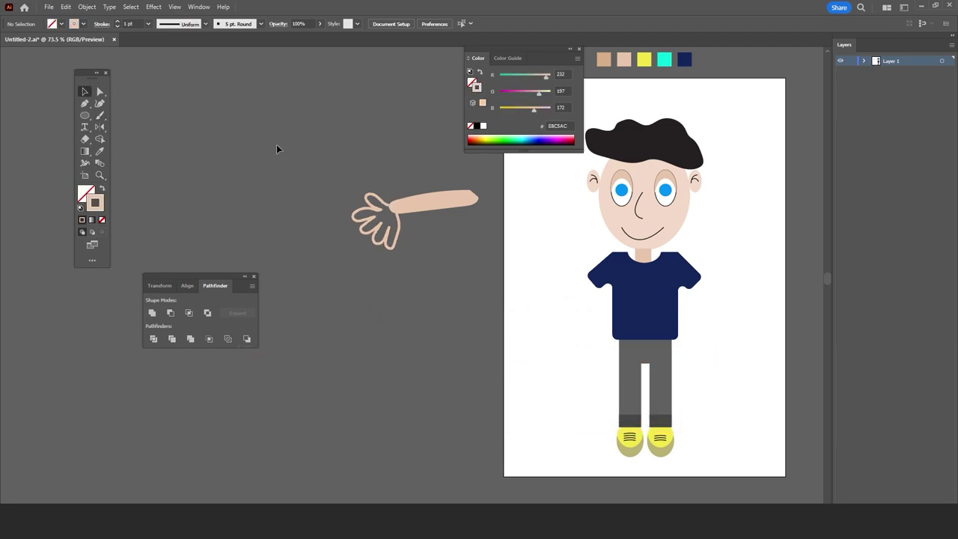
pyautogui.click(352, 223)
pyautogui.click(102, 190)
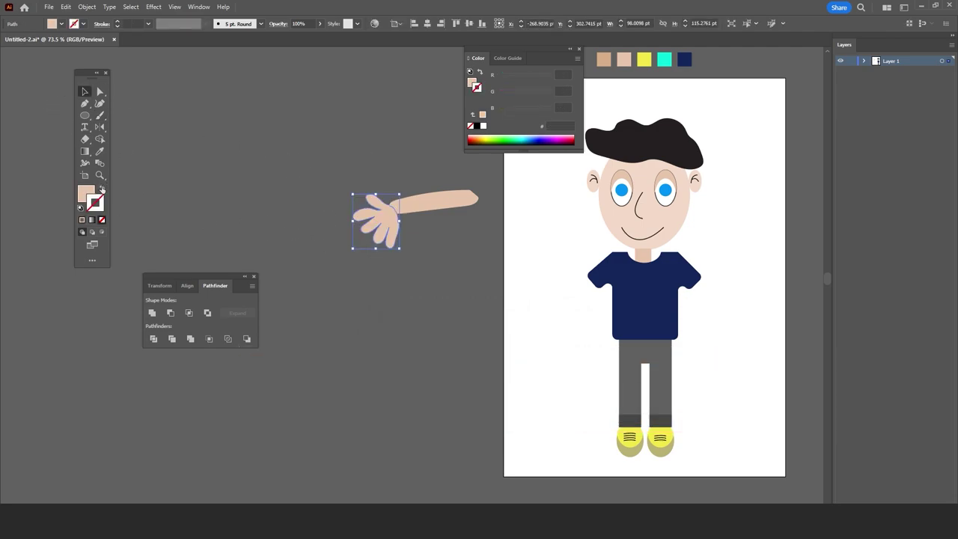
pyautogui.click(177, 178)
# - Attach the hand to the arm, then shrink the pair and place it at the left shoulder
pyautogui.click(390, 209)
pyautogui.moveTo(379, 218); pyautogui.dragTo(368, 209)
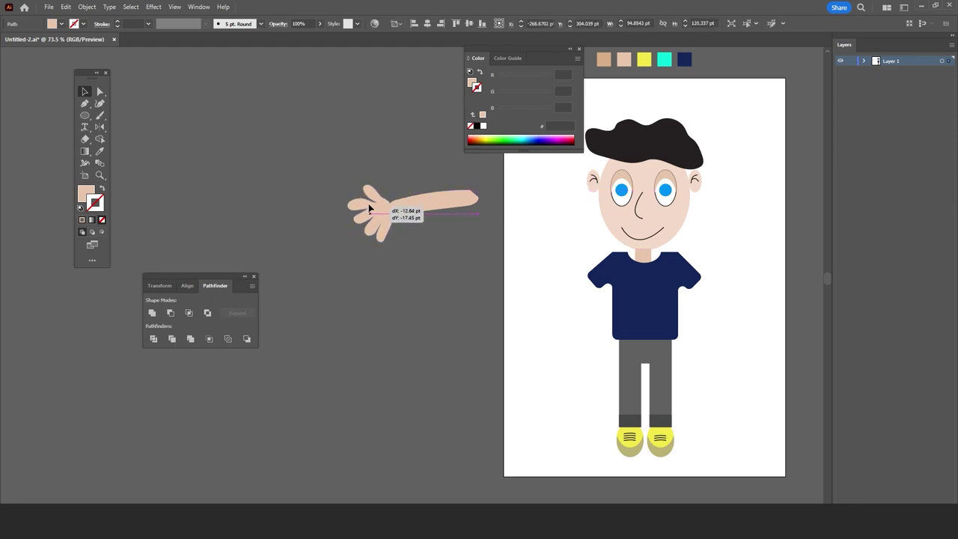
pyautogui.moveTo(368, 209); pyautogui.dragTo(371, 210)
pyautogui.click(323, 149)
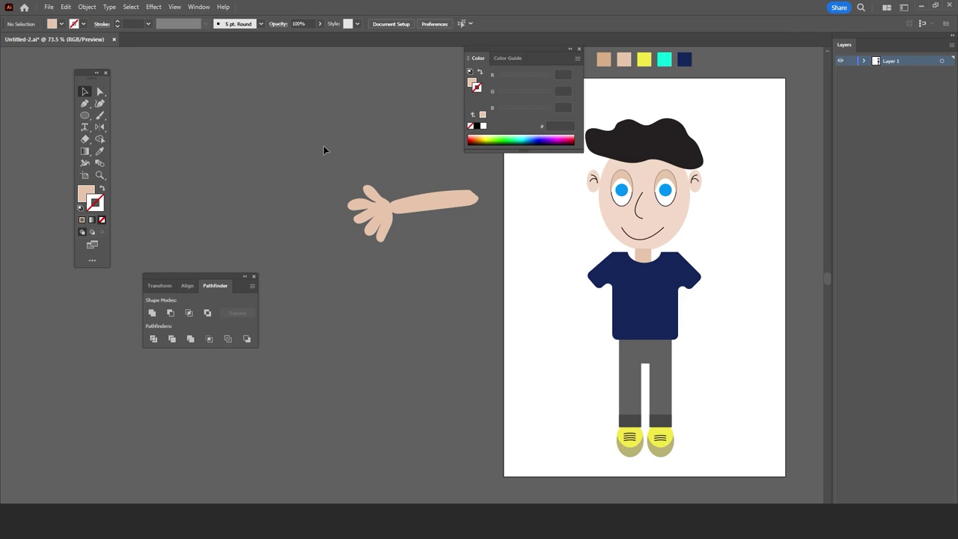
pyautogui.click(407, 209)
pyautogui.moveTo(477, 182)
pyautogui.mouseDown()
pyautogui.moveTo(449, 197)
pyautogui.moveTo(573, 299)
pyautogui.moveTo(584, 288)
pyautogui.moveTo(547, 277)
pyautogui.moveTo(596, 284)
pyautogui.mouseUp()
# - Send the arm behind the shirt, shrink it slightly and tuck it under the left sleeve
pyautogui.rightClick(593, 283)
pyautogui.moveTo(620, 229)
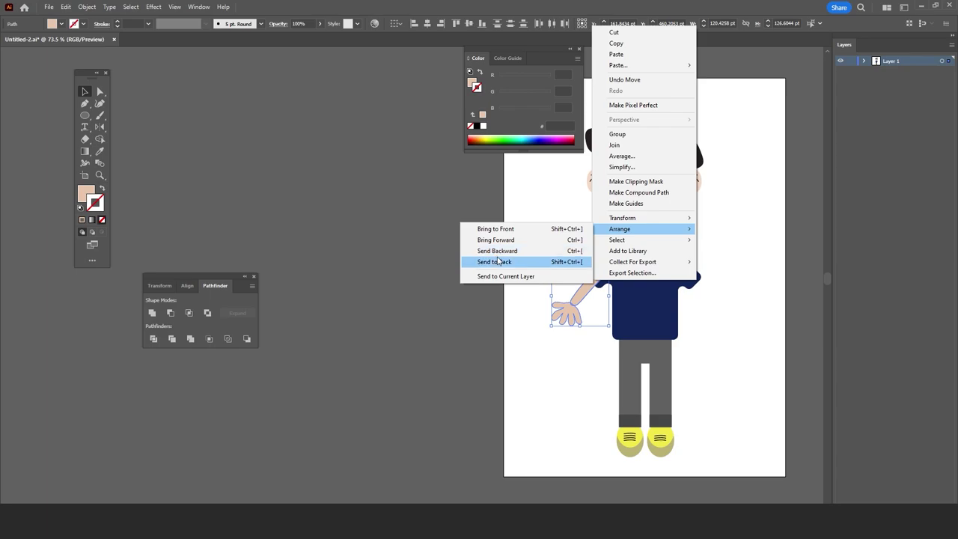
pyautogui.click(497, 254)
pyautogui.moveTo(519, 273); pyautogui.dragTo(394, 227)
pyautogui.click(99, 175)
pyautogui.click(578, 48)
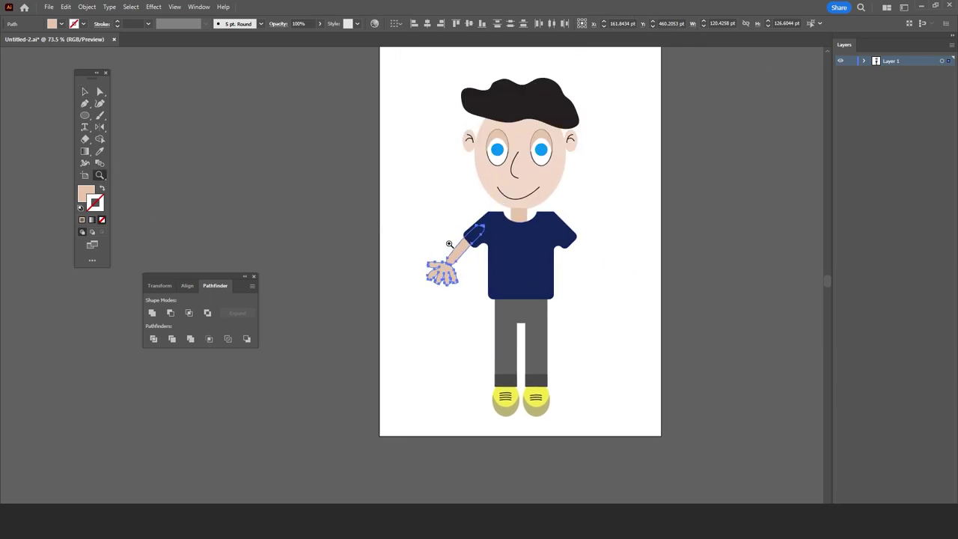
pyautogui.moveTo(455, 239); pyautogui.dragTo(541, 246)
pyautogui.click(85, 92)
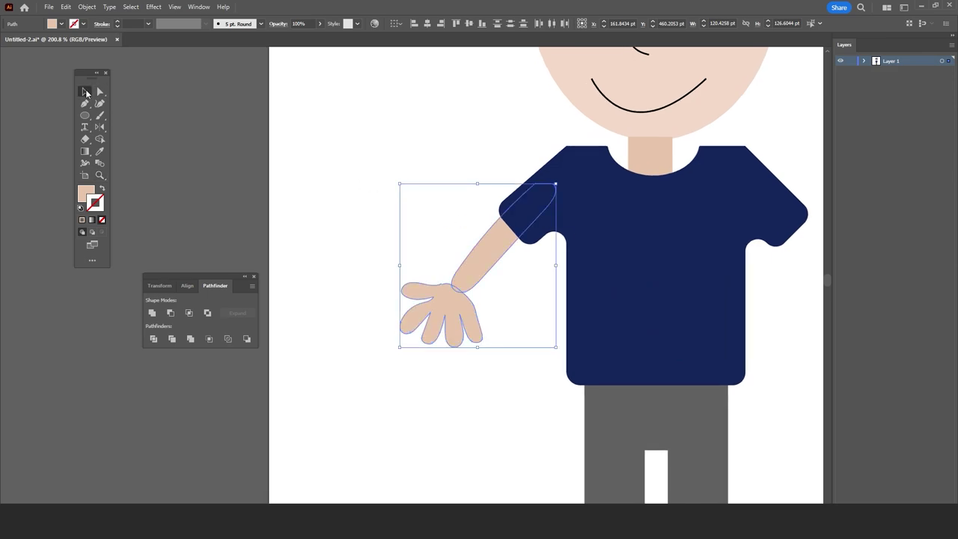
pyautogui.moveTo(556, 184); pyautogui.dragTo(538, 196)
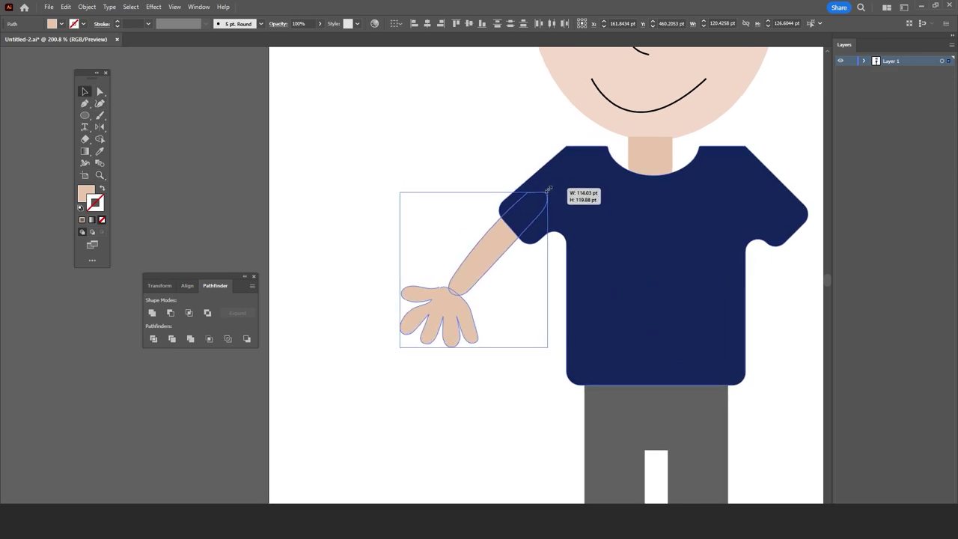
pyautogui.moveTo(483, 265)
pyautogui.mouseDown()
pyautogui.moveTo(493, 256)
pyautogui.moveTo(366, 175)
pyautogui.moveTo(662, 219)
pyautogui.mouseUp()
# - Reflect a copy of the arm and position it under the right sleeve
pyautogui.click(100, 126)
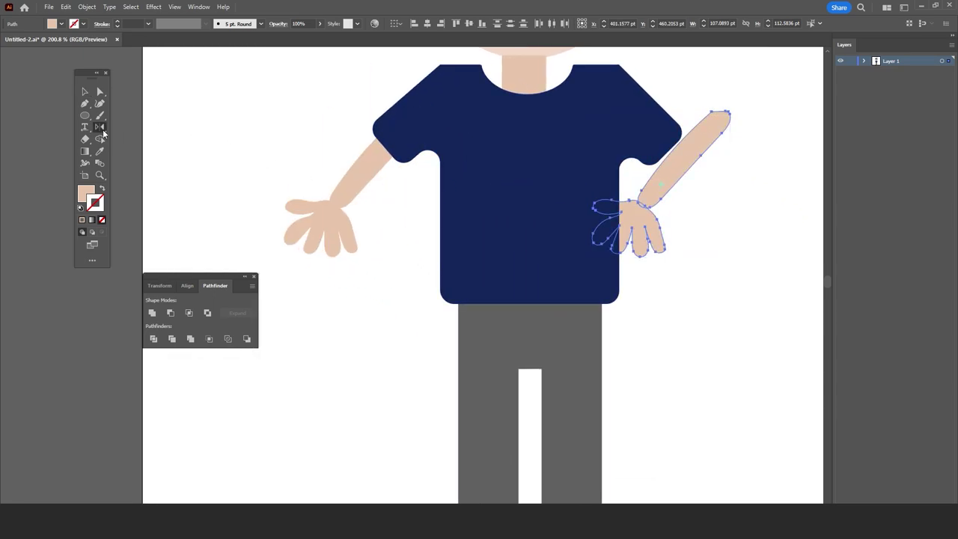
pyautogui.moveTo(744, 215); pyautogui.dragTo(584, 183)
pyautogui.press('Escape')
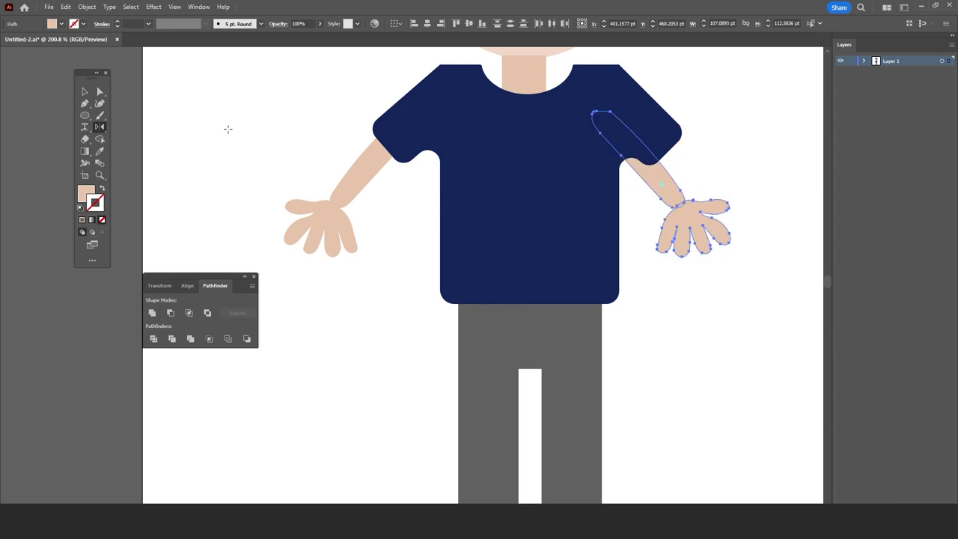
pyautogui.click(82, 90)
pyautogui.moveTo(663, 199); pyautogui.dragTo(693, 203)
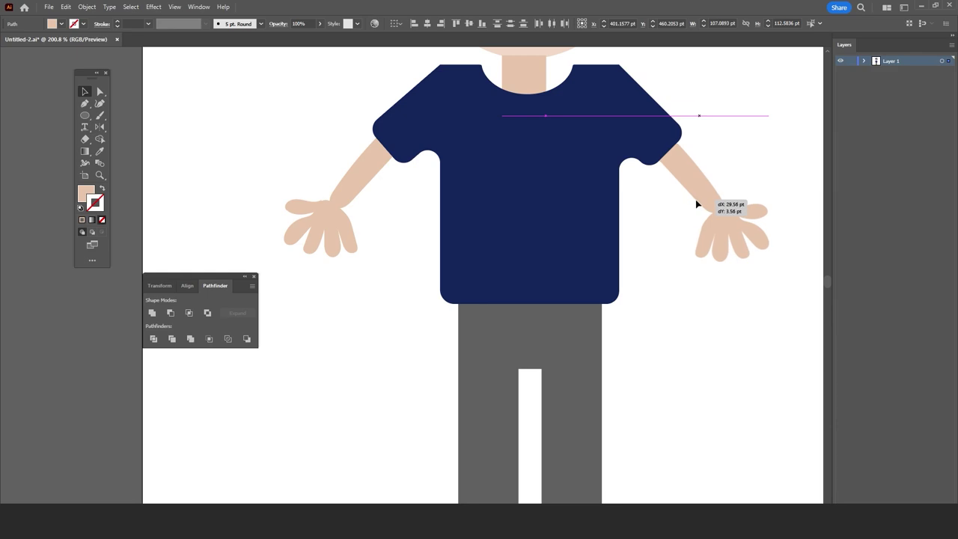
pyautogui.moveTo(694, 204); pyautogui.dragTo(699, 206)
pyautogui.click(748, 107)
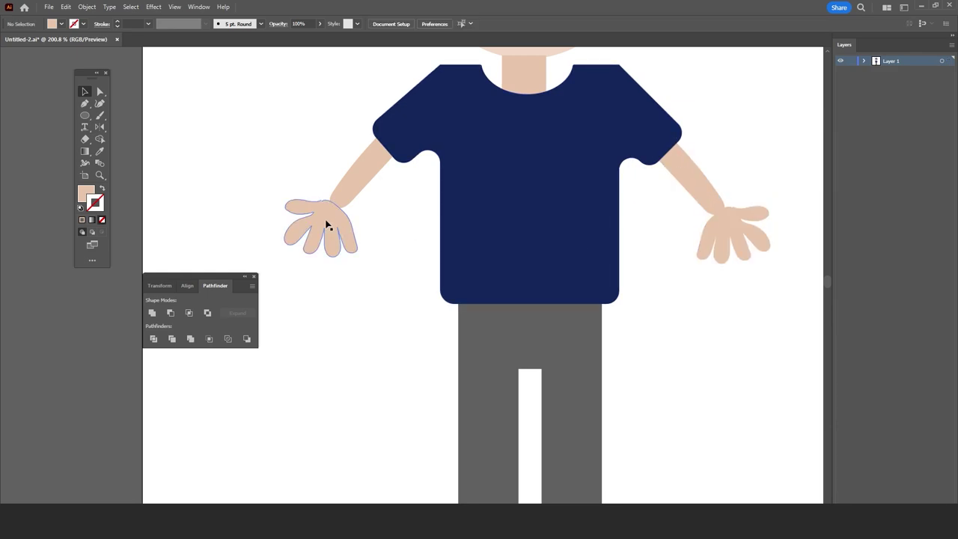
pyautogui.click(101, 175)
pyautogui.moveTo(290, 210); pyautogui.dragTo(295, 227)
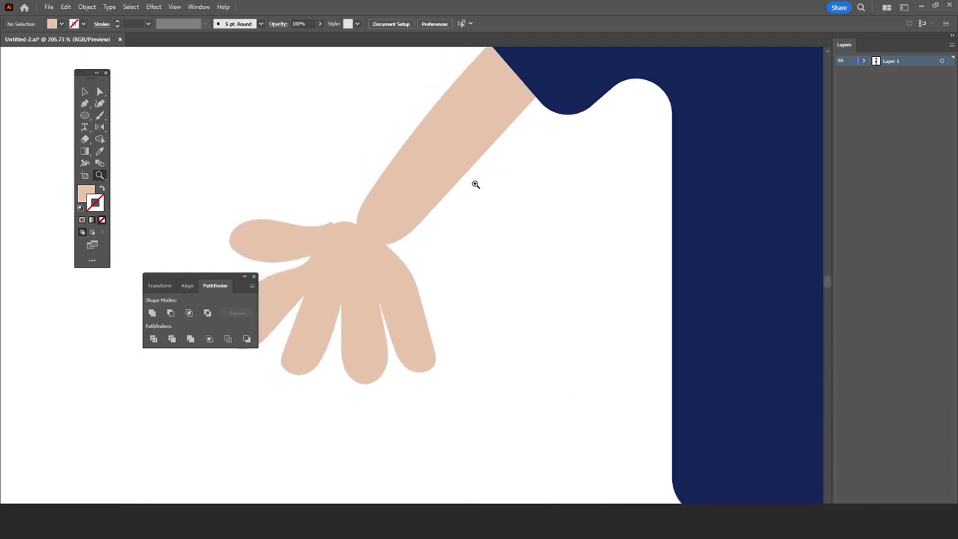
# - Drag the left wrist's anchor point to smooth the notch where arm meets hand
pyautogui.click(101, 91)
pyautogui.click(388, 238)
pyautogui.moveTo(384, 237); pyautogui.dragTo(382, 231)
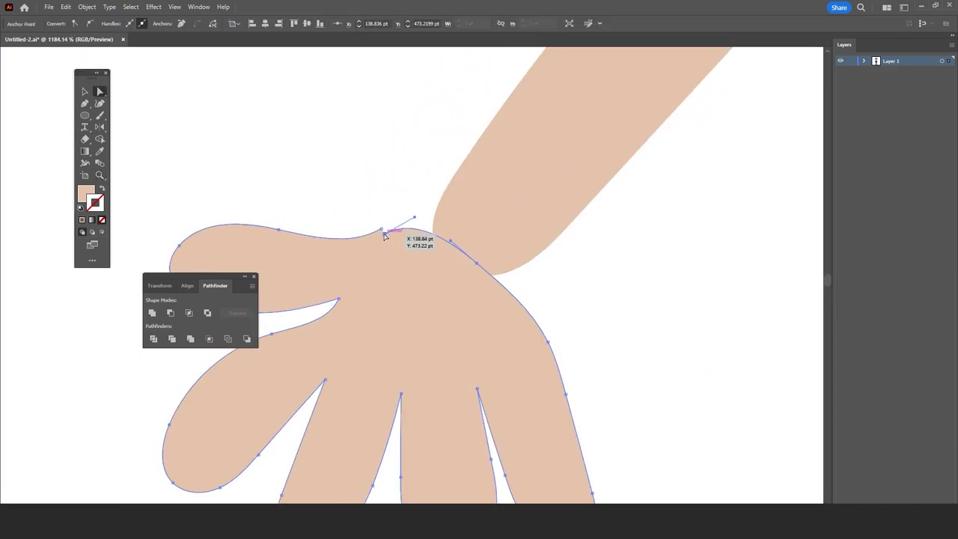
pyautogui.click(380, 197)
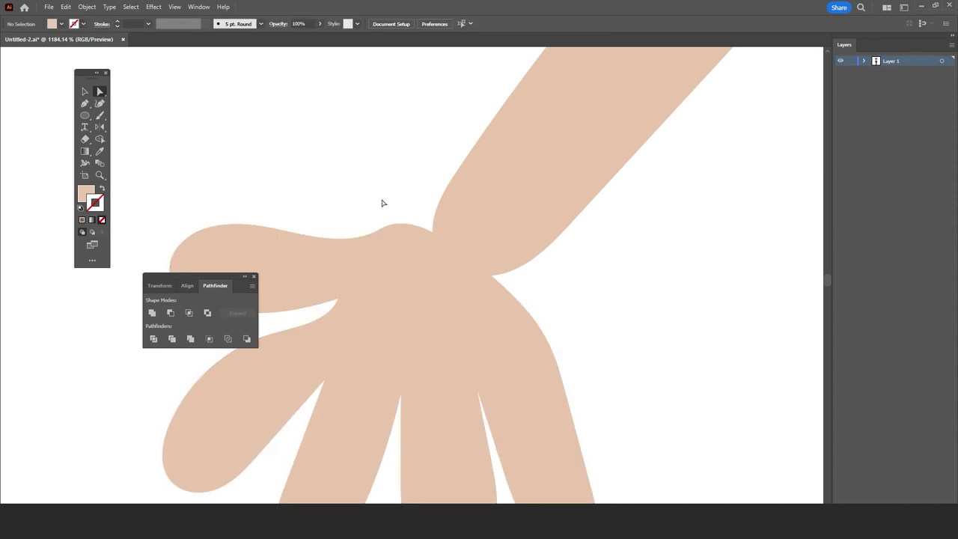
pyautogui.click(101, 177)
pyautogui.scroll(-5, 433, 191)
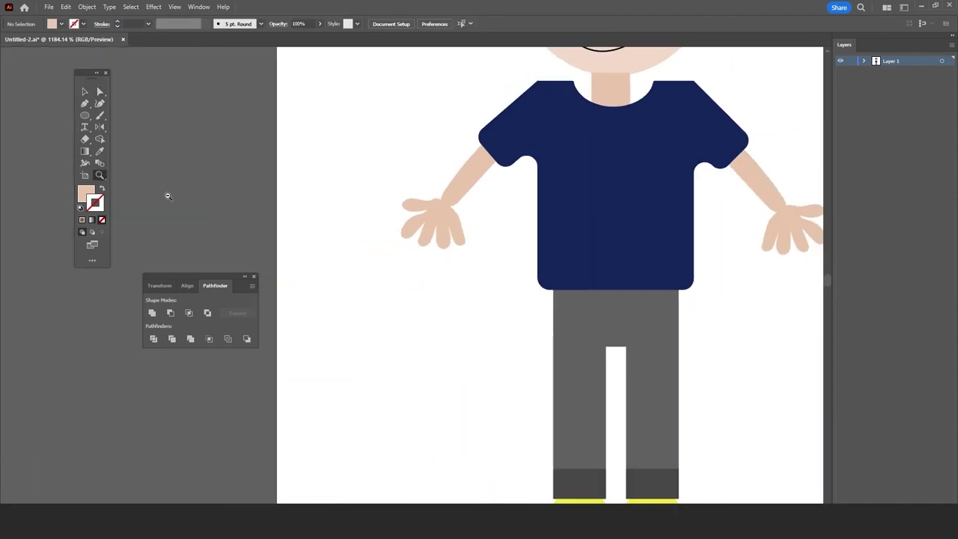
pyautogui.scroll(3, 556, 201)
pyautogui.scroll(3, 652, 214)
pyautogui.scroll(2, 471, 197)
pyautogui.scroll(3, 292, 139)
# - Smooth the right wrist's curve the same way, then zoom out to the full page
pyautogui.click(99, 90)
pyautogui.click(419, 221)
pyautogui.moveTo(460, 200); pyautogui.dragTo(467, 188)
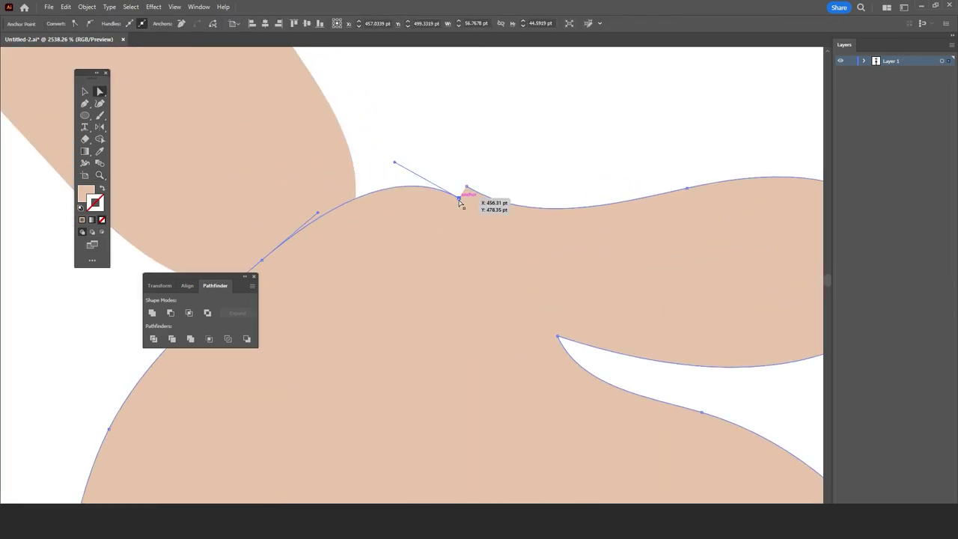
pyautogui.click(487, 128)
pyautogui.click(100, 174)
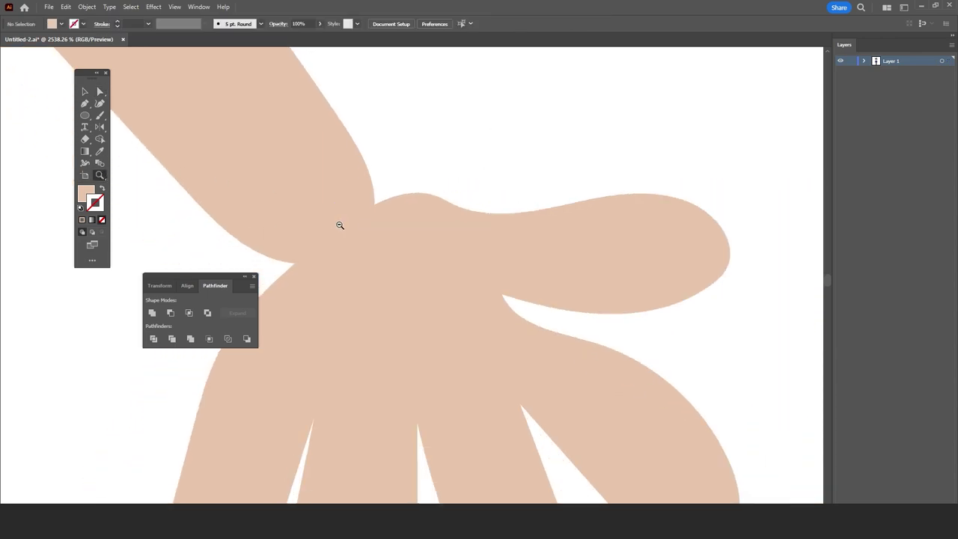
pyautogui.moveTo(337, 220); pyautogui.dragTo(155, 199)
pyautogui.moveTo(509, 304)
pyautogui.mouseDown()
pyautogui.moveTo(421, 301)
pyautogui.moveTo(367, 277)
pyautogui.moveTo(392, 276)
pyautogui.mouseUp()
pyautogui.scroll(1, 380, 292)
pyautogui.scroll(1, 391, 309)
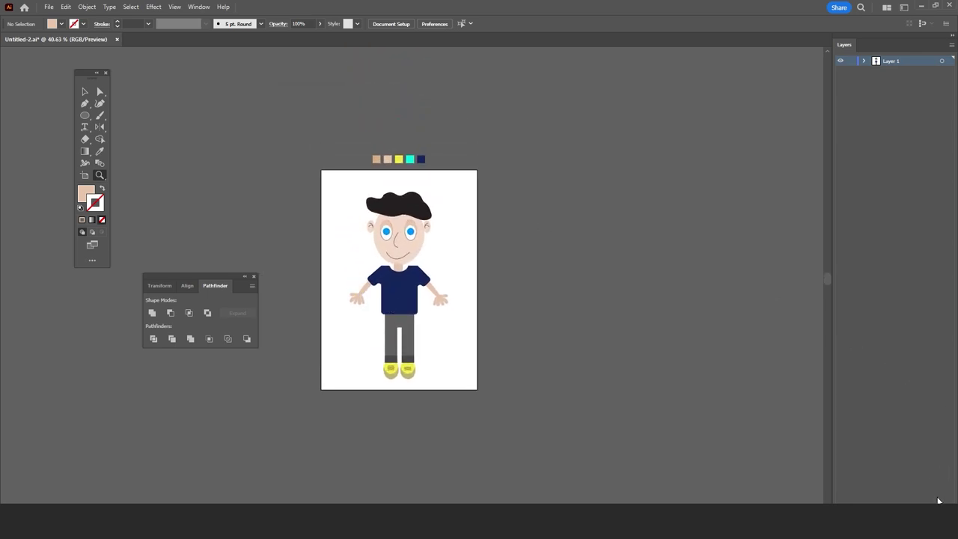
# - Select the black hair shape and confirm its dark fill in the Color Picker
pyautogui.moveTo(399, 222); pyautogui.dragTo(438, 214)
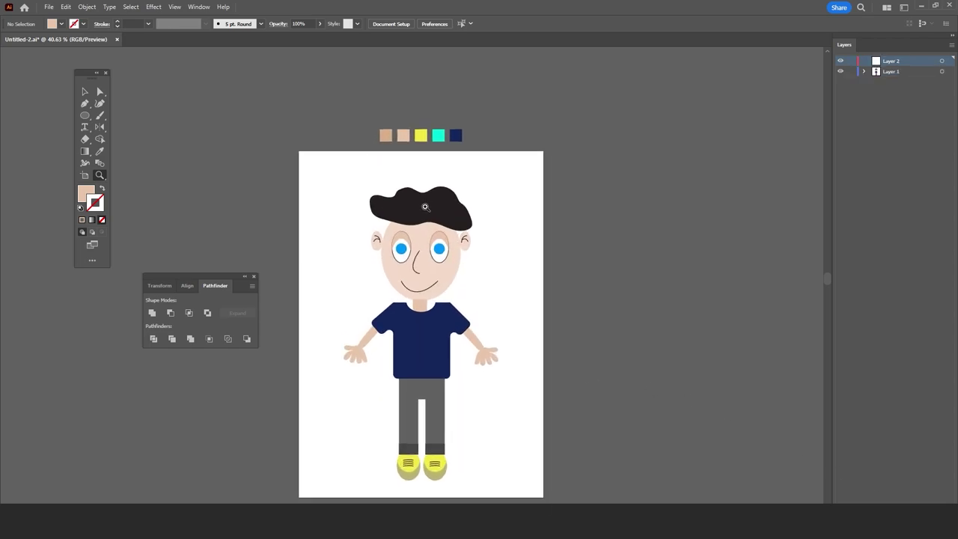
pyautogui.click(85, 91)
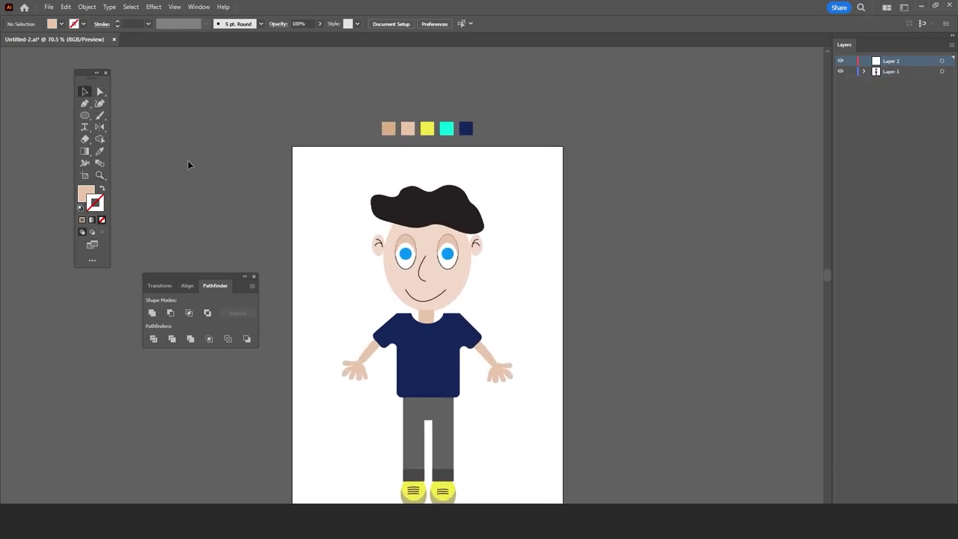
pyautogui.click(428, 216)
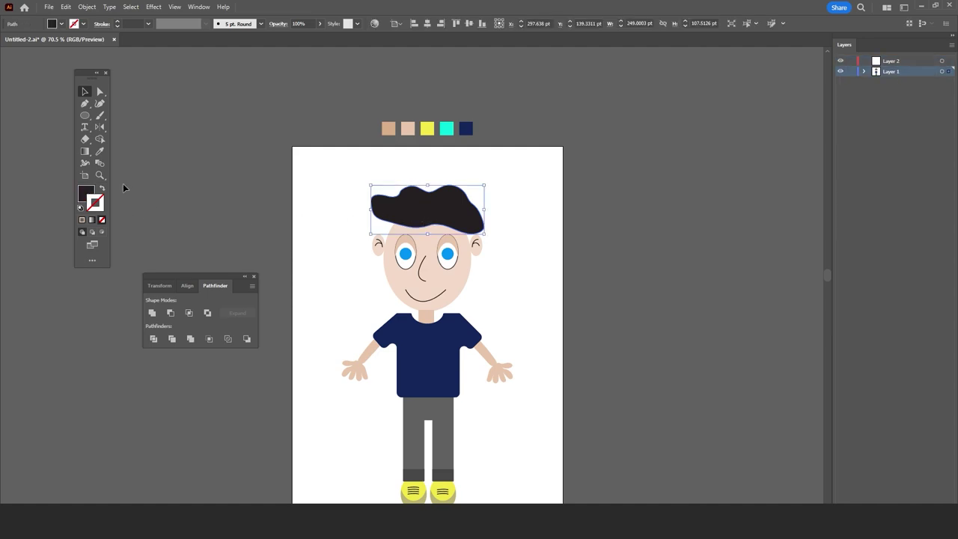
pyautogui.click(101, 116)
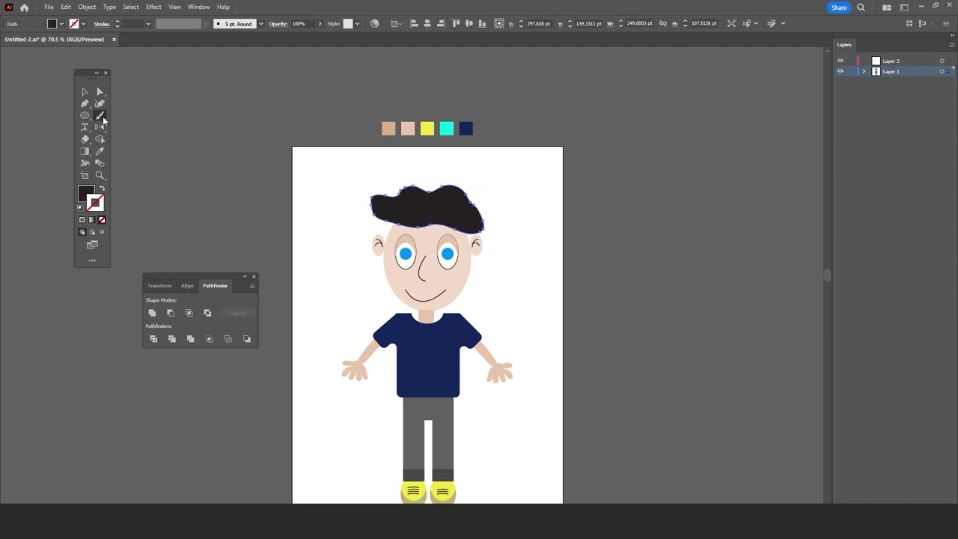
pyautogui.doubleClick(86, 193)
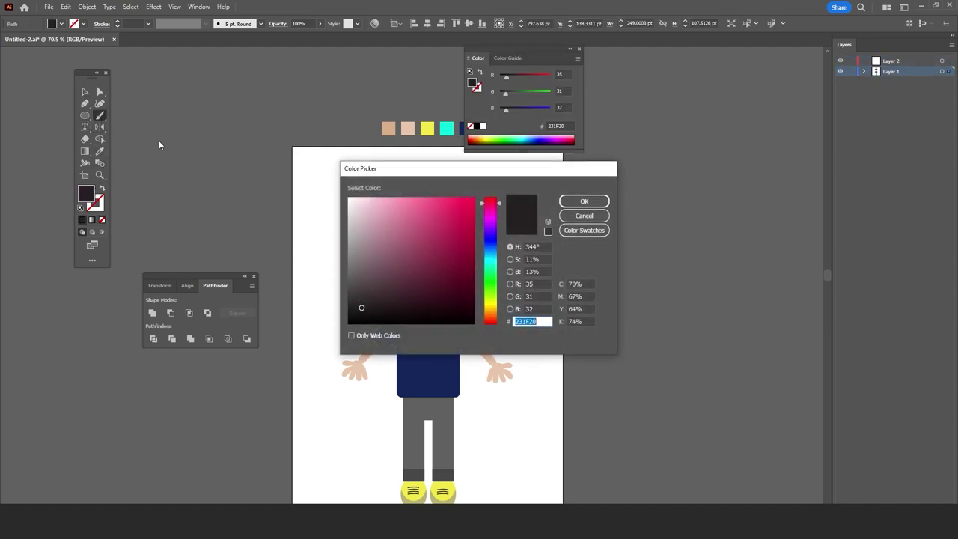
pyautogui.press('Return')
pyautogui.click(85, 91)
pyautogui.click(279, 190)
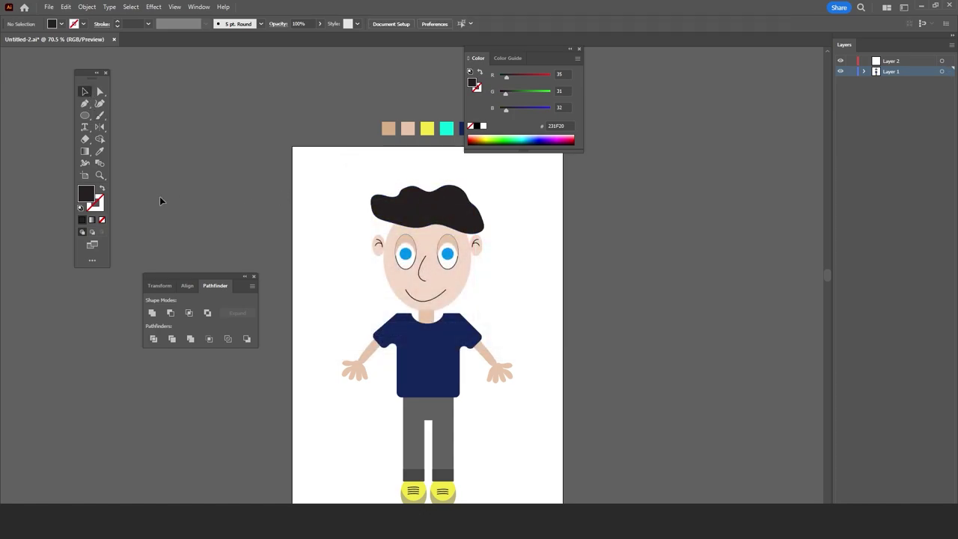
# - Set dark grey 3F3A38 as the stroke colour and paint highlight strokes with the Paintbrush
pyautogui.doubleClick(87, 193)
pyautogui.click(358, 292)
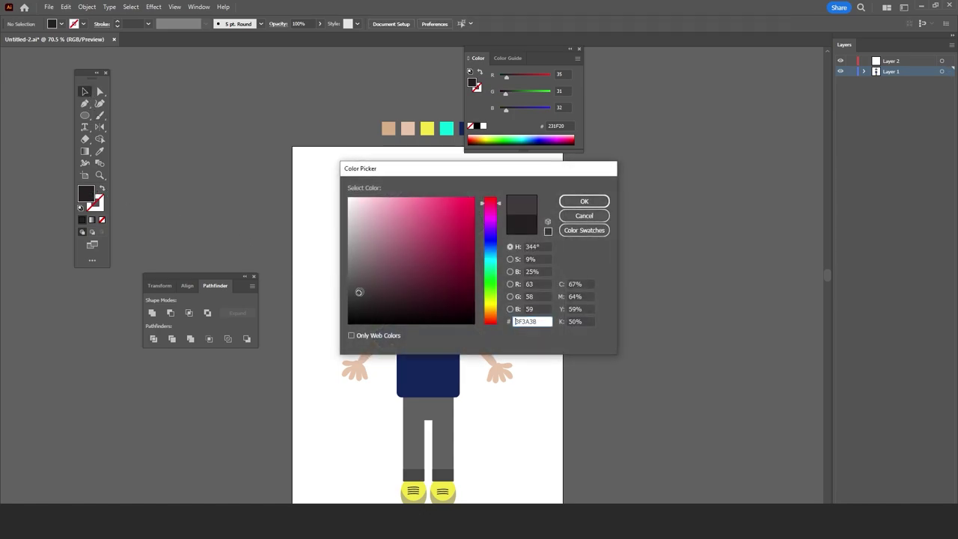
pyautogui.press('Return')
pyautogui.press('b')
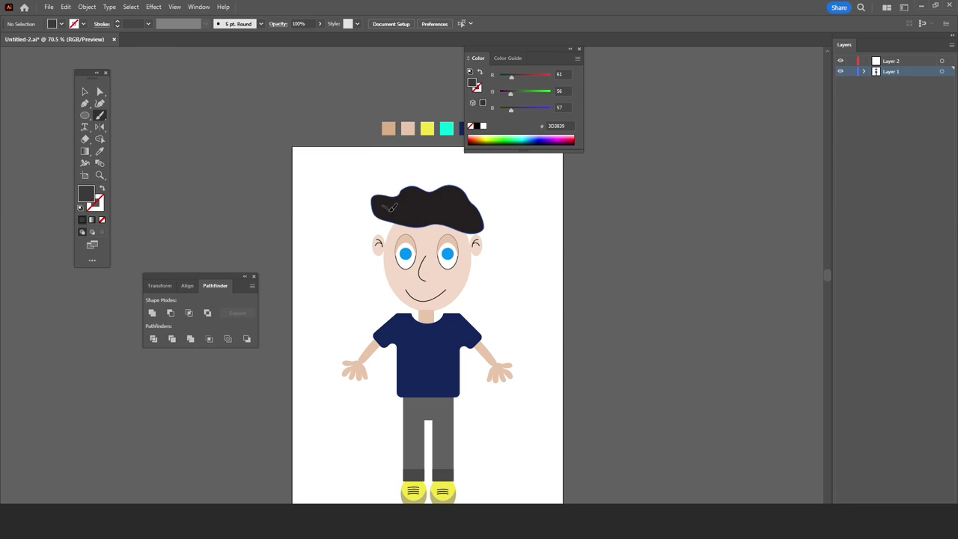
pyautogui.hotkey('shift', 'x')
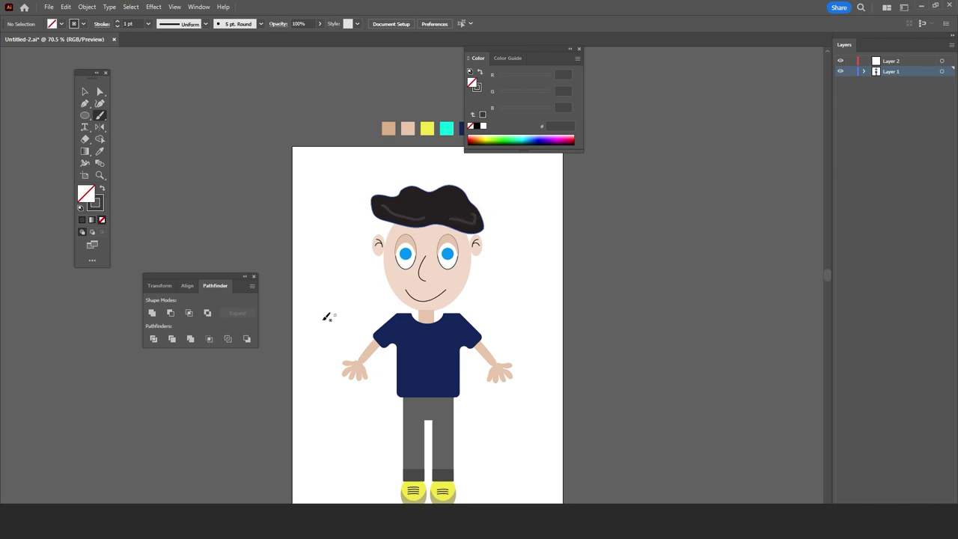
pyautogui.click(85, 91)
# - Give both grey hair strokes a 4 pt weight and try tapered width profiles
pyautogui.click(148, 24)
pyautogui.click(159, 116)
pyautogui.click(398, 213)
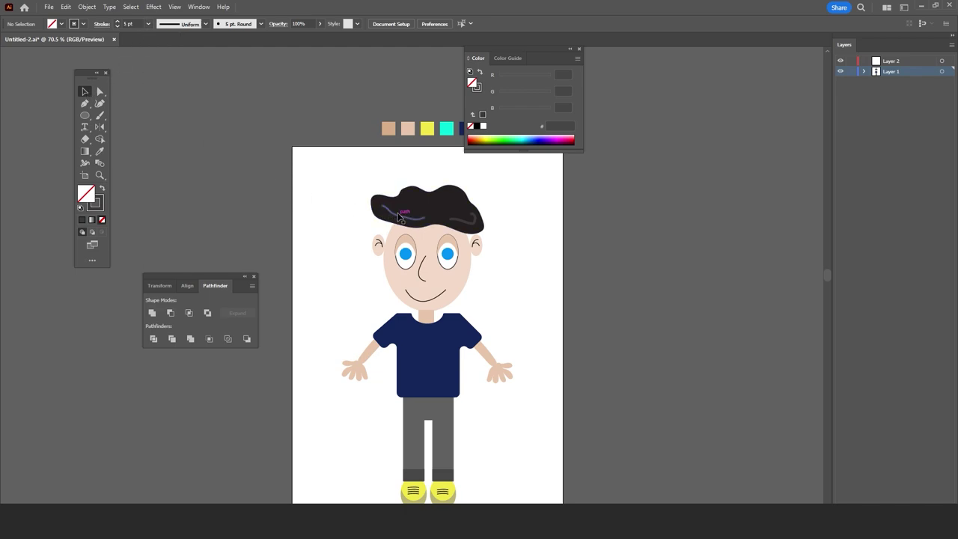
pyautogui.keyDown('shift'); pyautogui.click(475, 224); pyautogui.keyUp('shift')
pyautogui.click(148, 23)
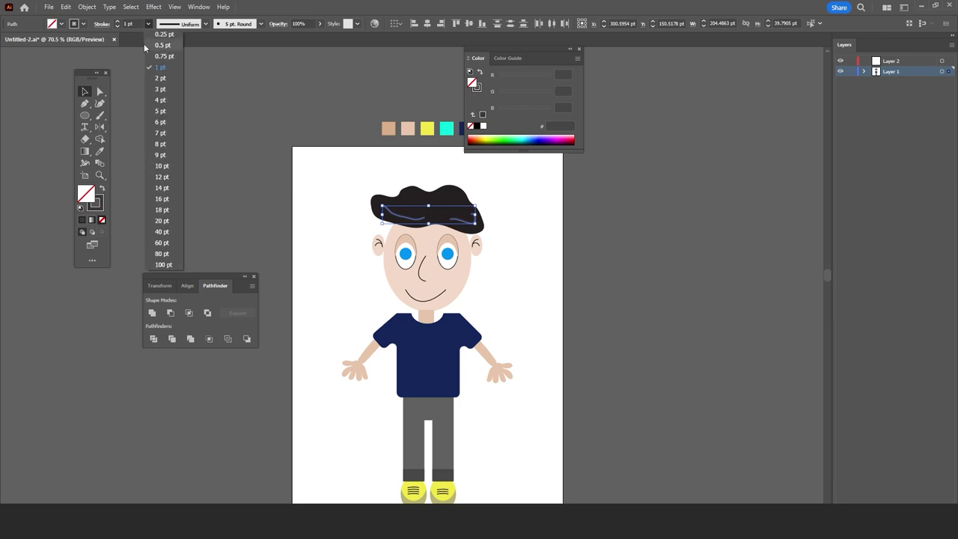
pyautogui.click(171, 112)
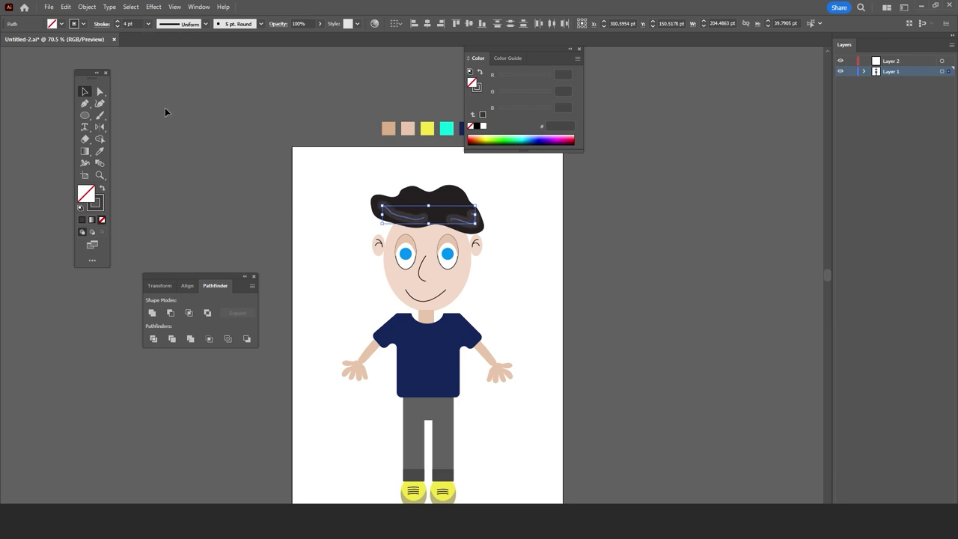
pyautogui.click(207, 24)
pyautogui.click(178, 51)
pyautogui.click(206, 23)
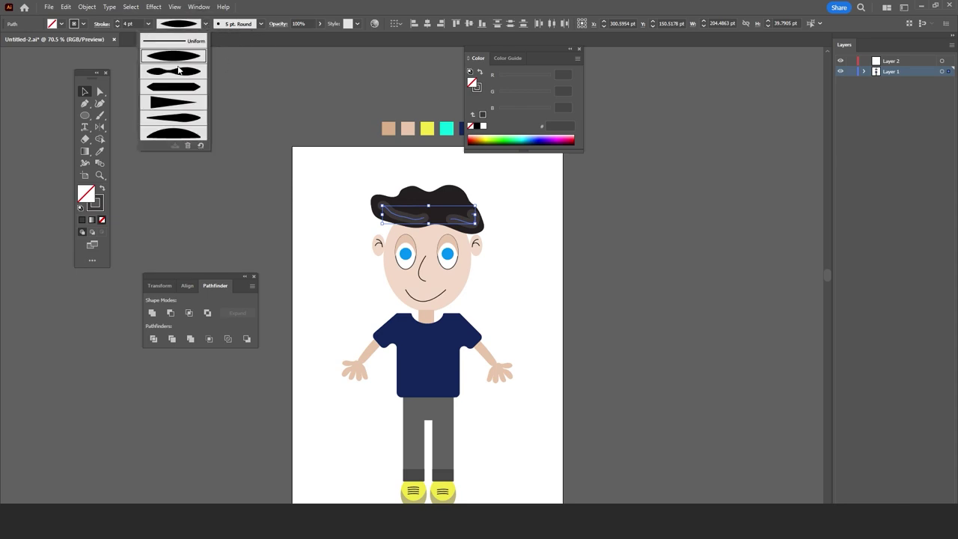
pyautogui.click(177, 88)
# - Delete both grey highlight strokes from the hair
pyautogui.click(202, 202)
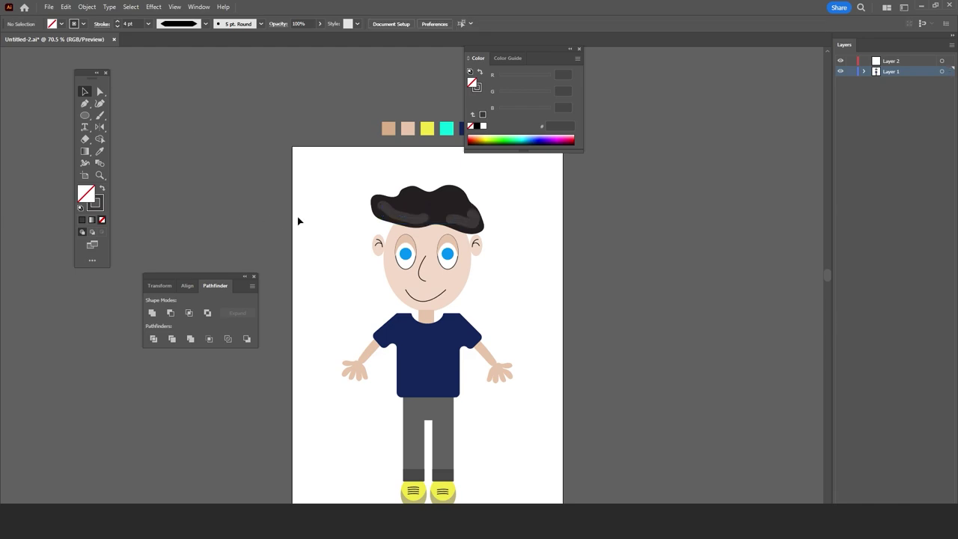
pyautogui.click(390, 218)
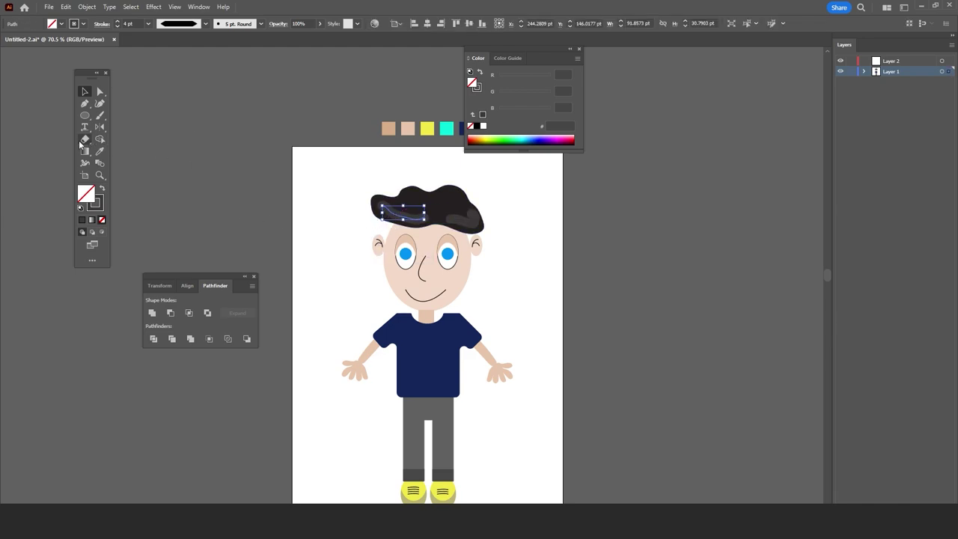
pyautogui.click(99, 175)
pyautogui.moveTo(394, 200); pyautogui.dragTo(569, 199)
pyautogui.click(88, 90)
pyautogui.press('Delete')
pyautogui.click(638, 256)
pyautogui.press('Delete')
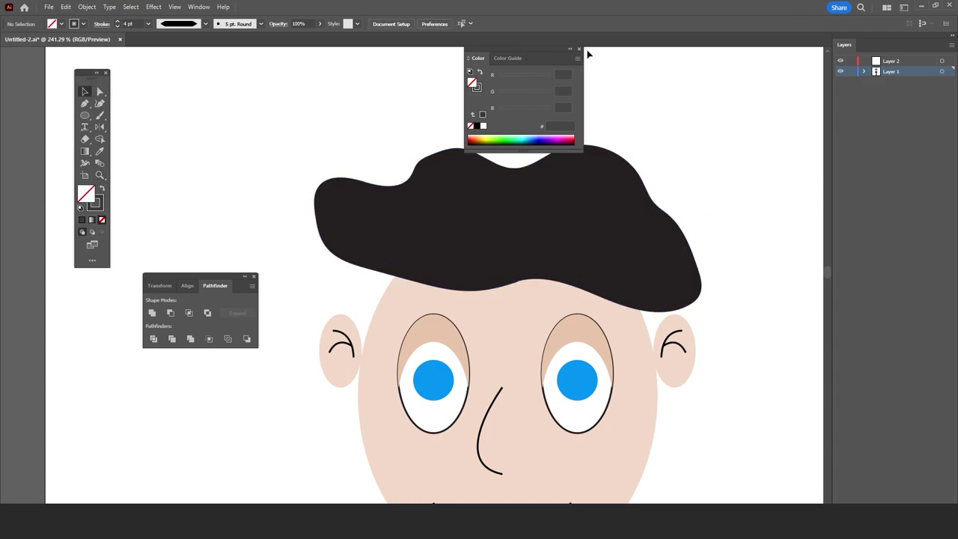
# - Close the floating Color panel and delete Layer 2
pyautogui.click(578, 51)
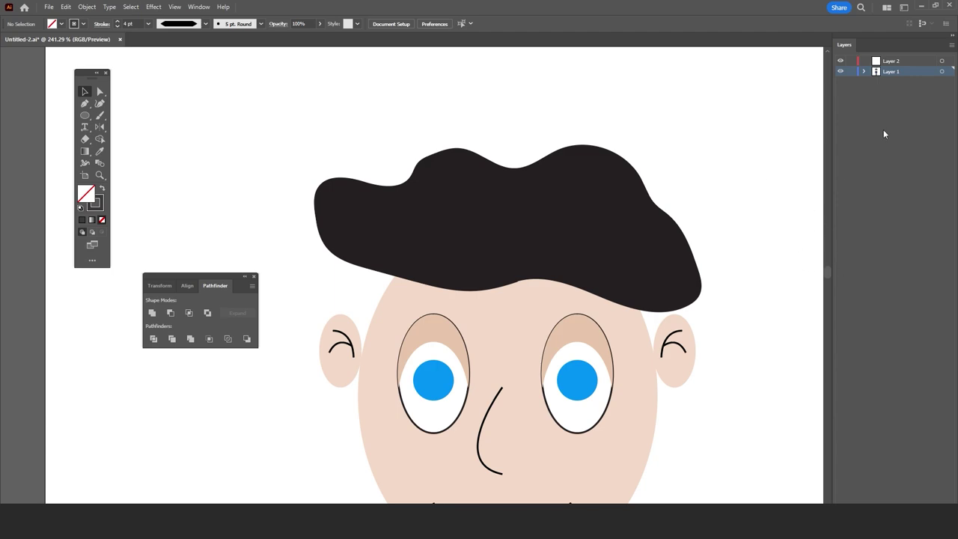
pyautogui.click(894, 62)
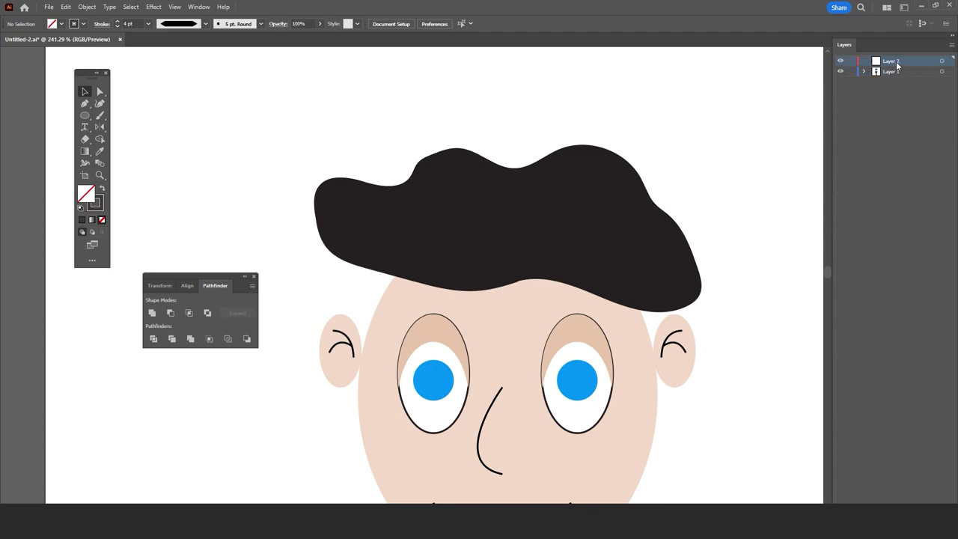
pyautogui.press('Delete')
# - Restore Layer 2 and draw a curved pen path along the hair's left side
pyautogui.hotkey('ctrl', 'z')
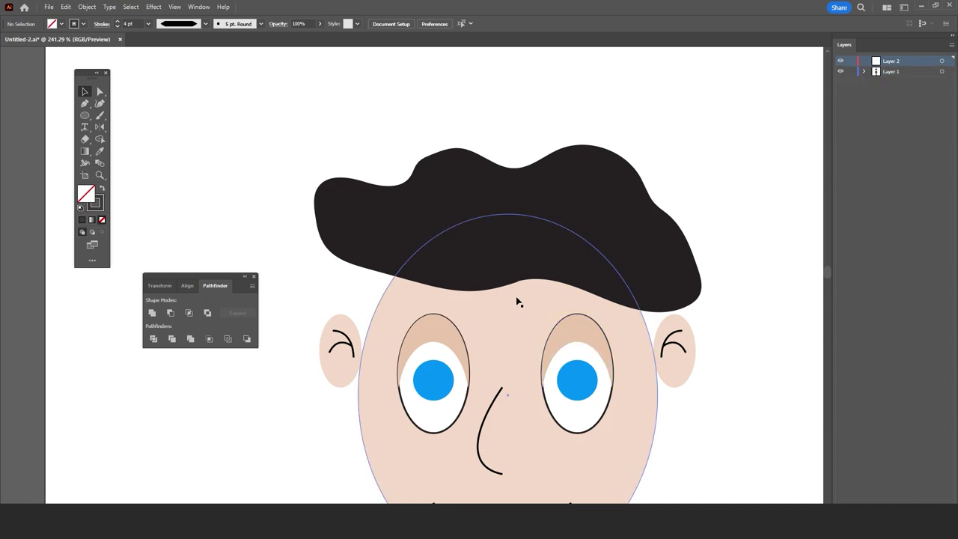
pyautogui.press('p')
pyautogui.click(342, 225)
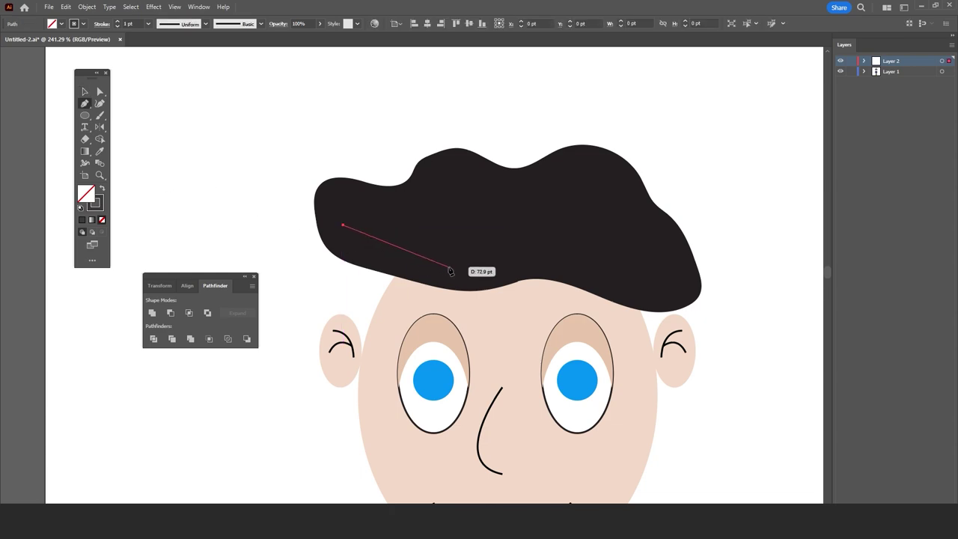
pyautogui.moveTo(464, 269); pyautogui.dragTo(547, 275)
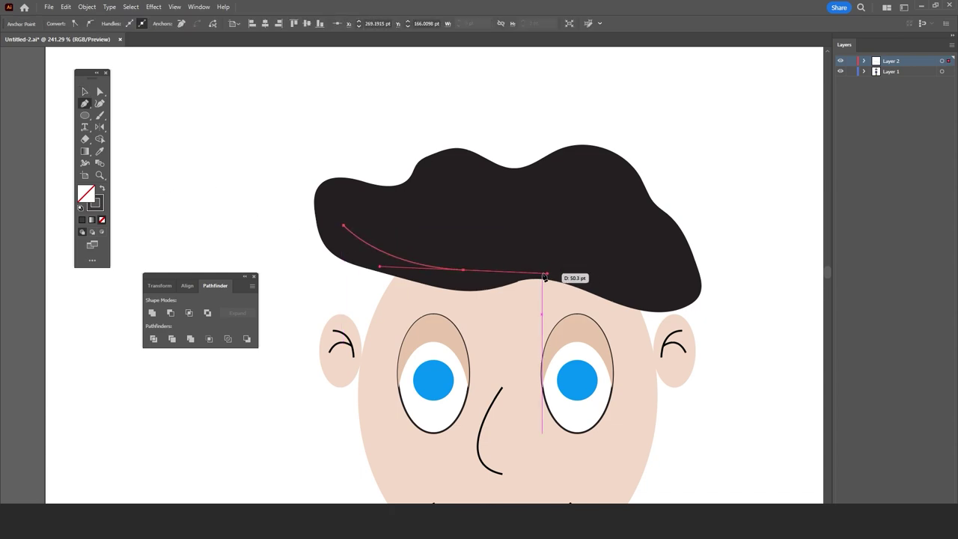
# - Give the curve a lens-shaped width profile and a 6 pt stroke
pyautogui.click(85, 91)
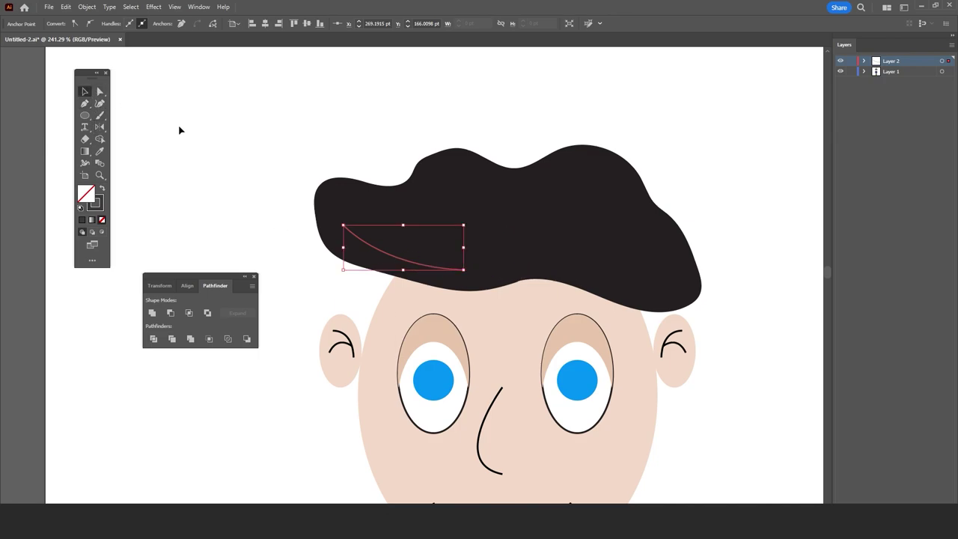
pyautogui.click(181, 129)
pyautogui.click(379, 254)
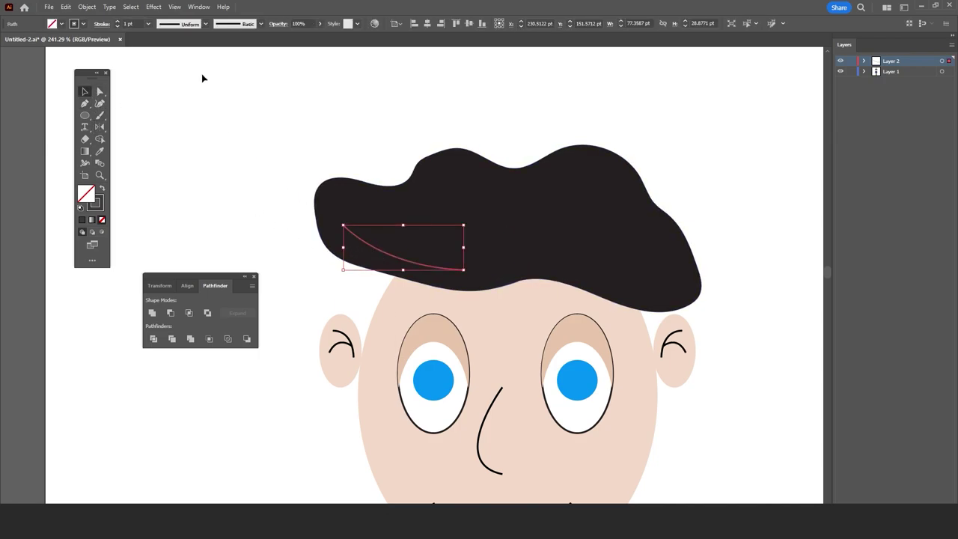
pyautogui.click(198, 25)
pyautogui.click(181, 60)
pyautogui.click(148, 23)
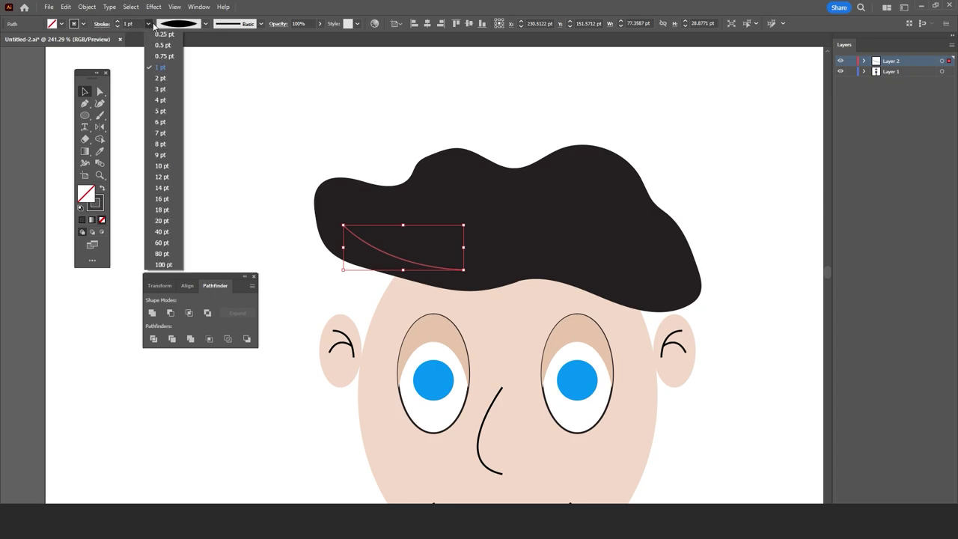
pyautogui.click(159, 124)
pyautogui.click(200, 162)
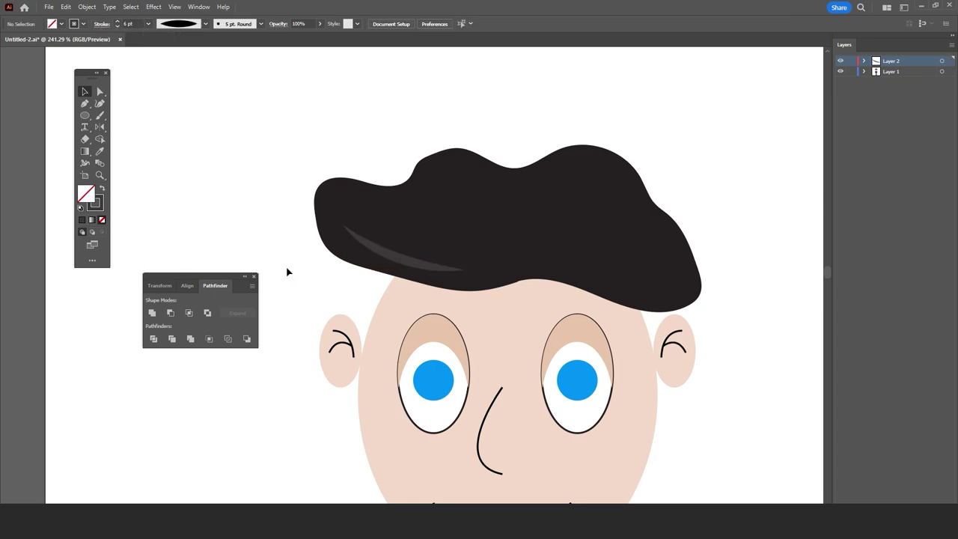
# - Lower the highlight's opacity to 24% and begin a second curve on the hair's right
pyautogui.moveTo(404, 279); pyautogui.dragTo(265, 253)
pyautogui.click(263, 239)
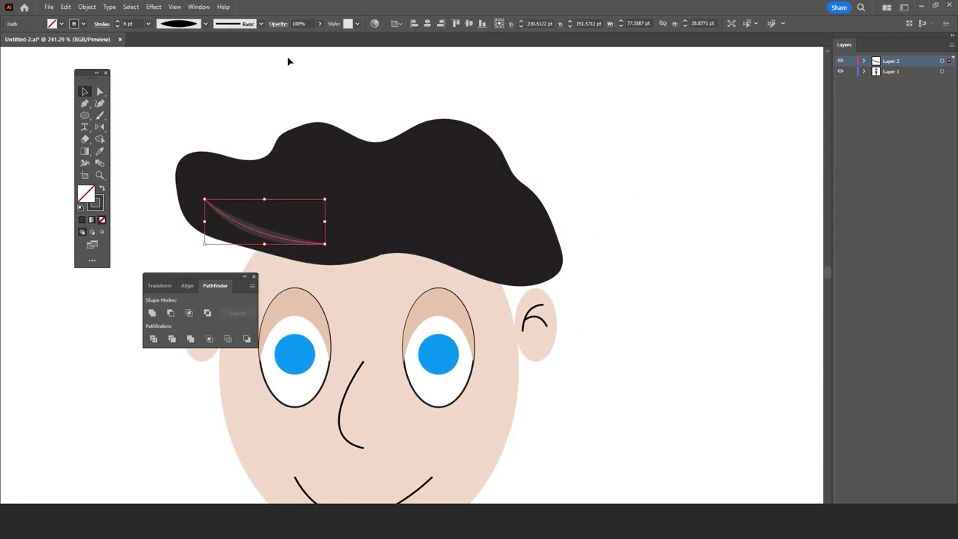
pyautogui.click(319, 23)
pyautogui.moveTo(320, 36); pyautogui.dragTo(300, 37)
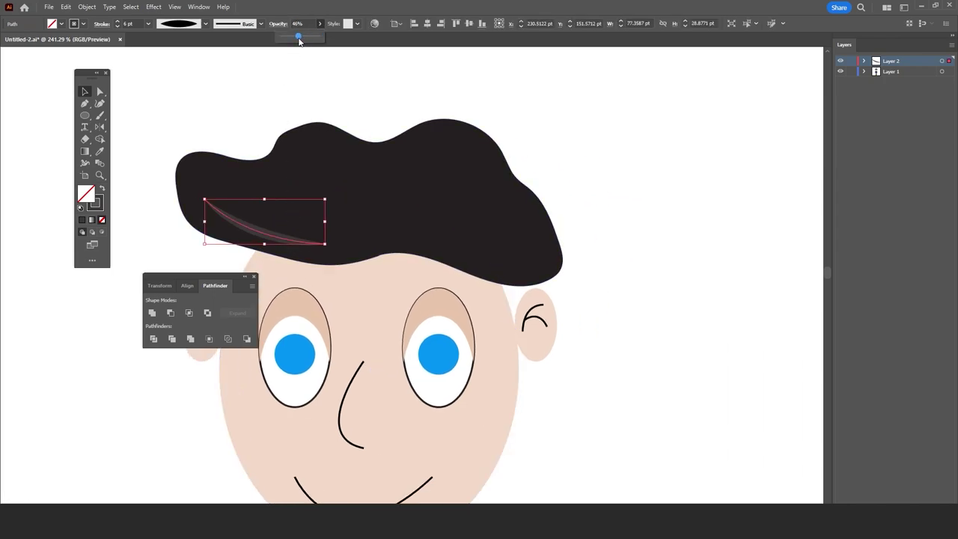
pyautogui.click(342, 98)
pyautogui.moveTo(348, 102); pyautogui.dragTo(314, 94)
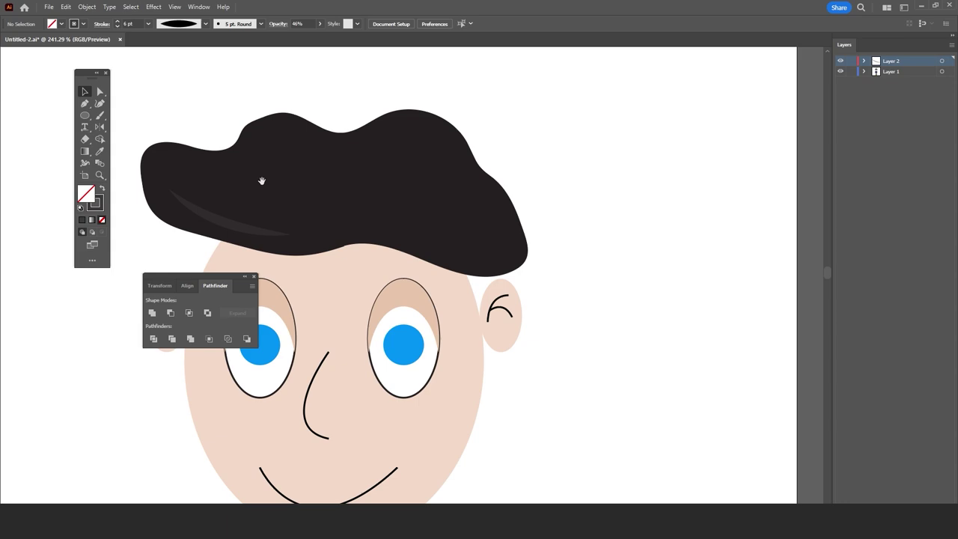
pyautogui.click(235, 230)
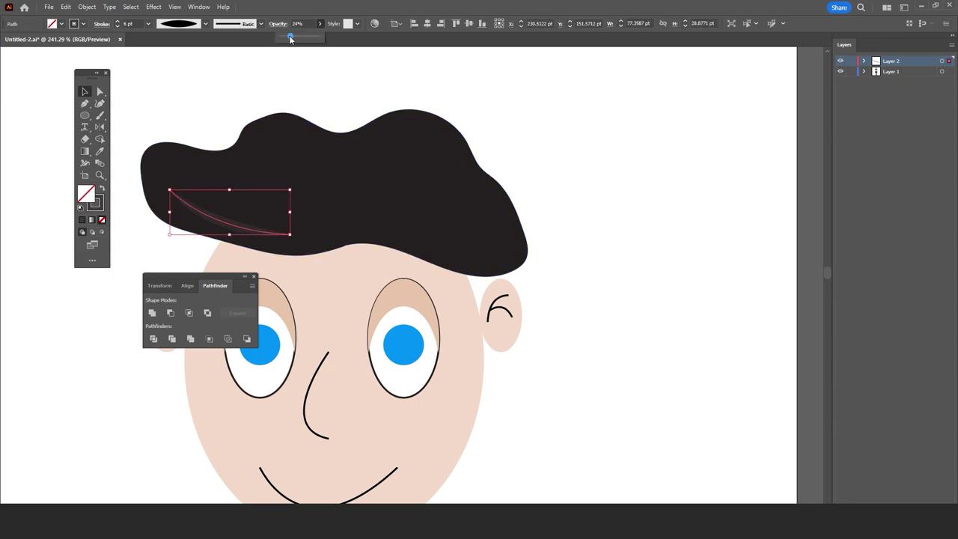
pyautogui.click(337, 111)
pyautogui.press('p')
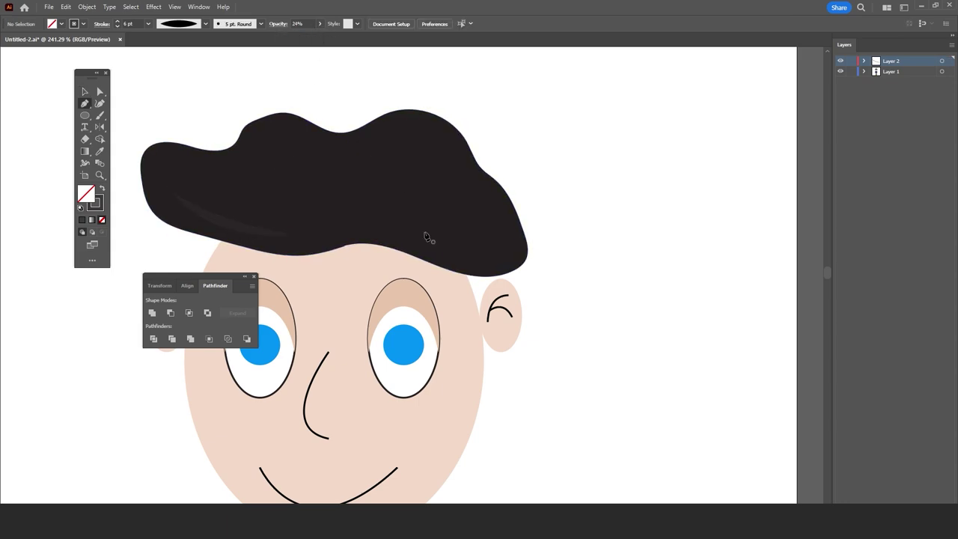
pyautogui.click(403, 235)
# - Curve the second highlight along the hair's right edge with an oval profile and 5 pt stroke
pyautogui.moveTo(512, 225); pyautogui.dragTo(497, 156)
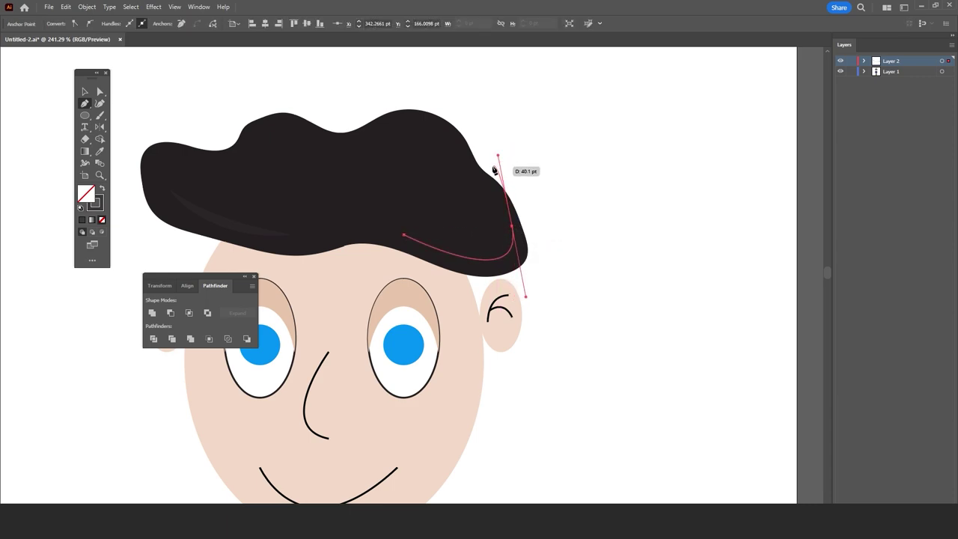
pyautogui.click(84, 93)
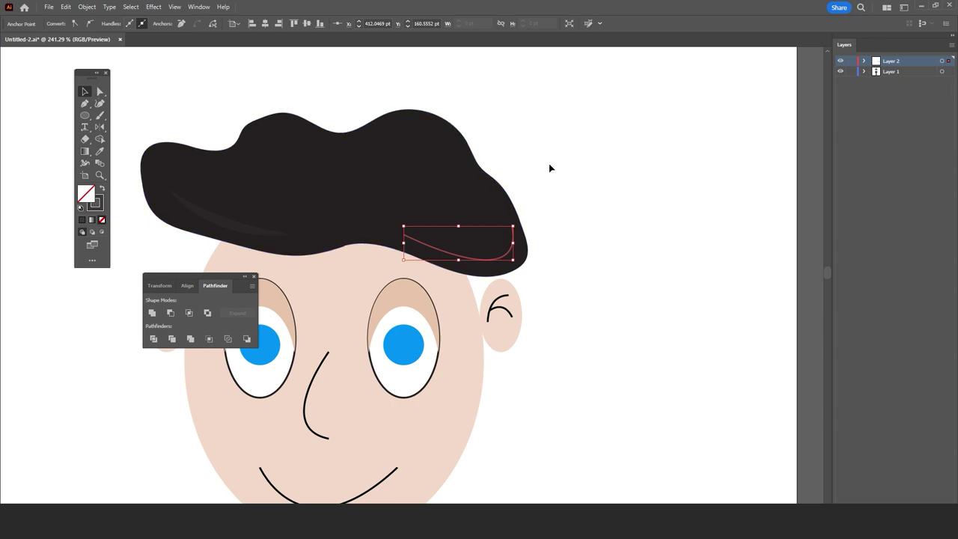
pyautogui.click(548, 163)
pyautogui.click(494, 257)
pyautogui.click(187, 23)
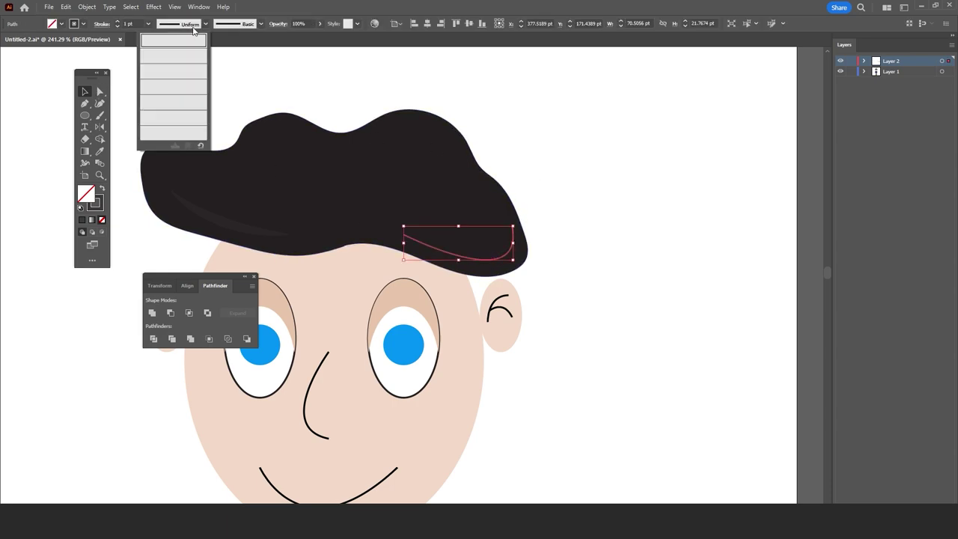
pyautogui.click(180, 51)
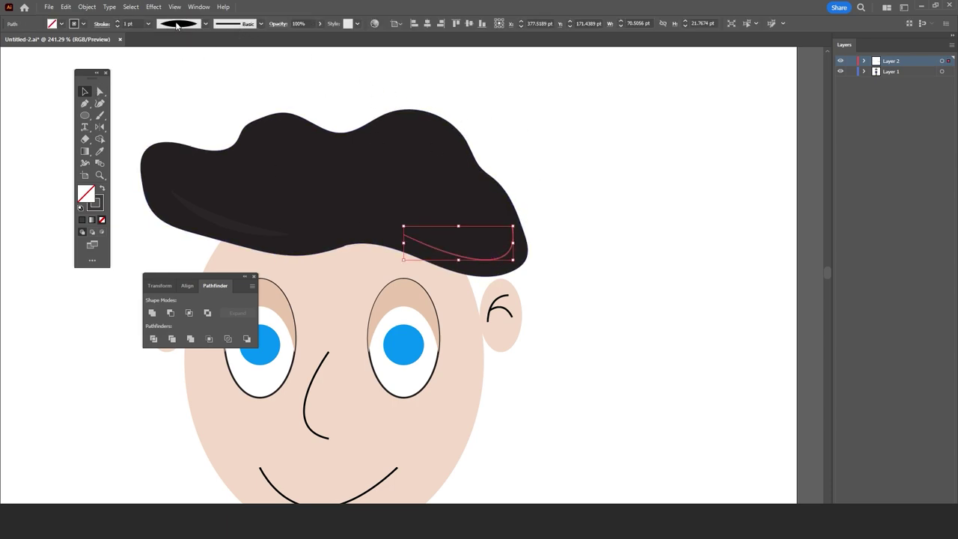
pyautogui.click(149, 25)
pyautogui.click(159, 113)
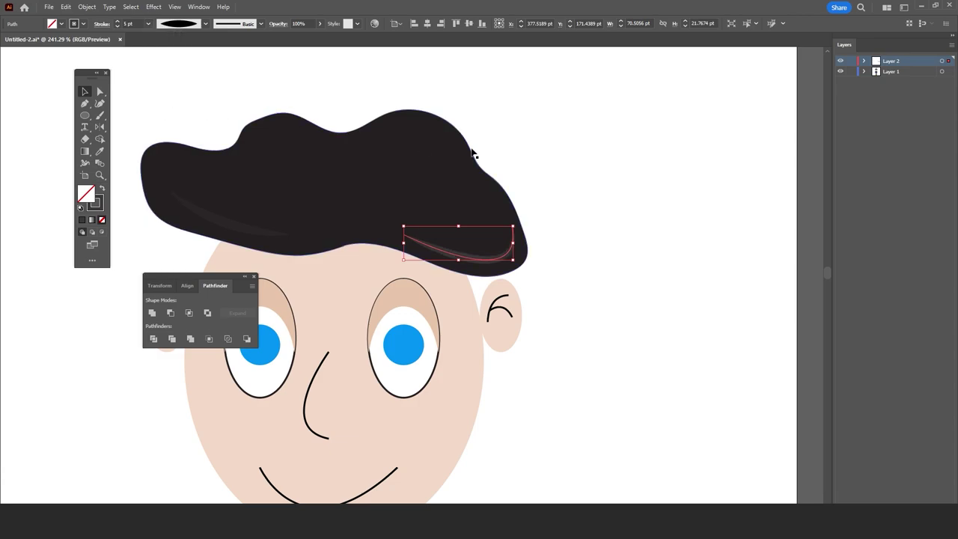
# - Reduce the right highlight's opacity to about 53% and zoom out to the whole character
pyautogui.click(501, 214)
pyautogui.click(471, 254)
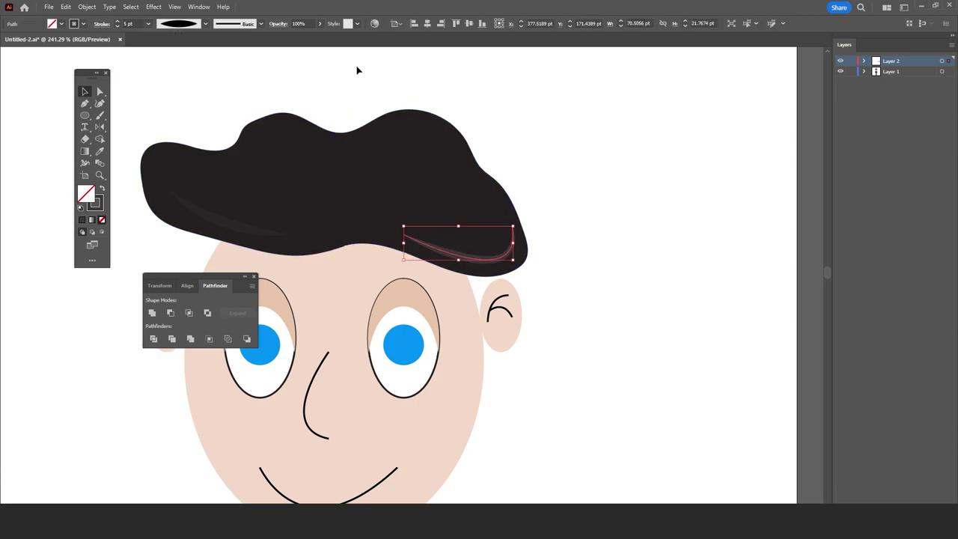
pyautogui.click(319, 24)
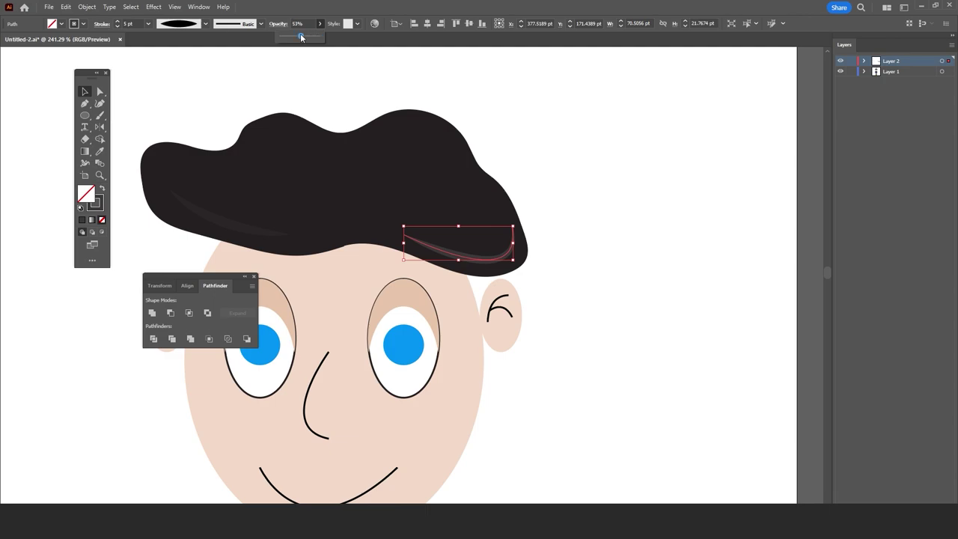
pyautogui.click(554, 141)
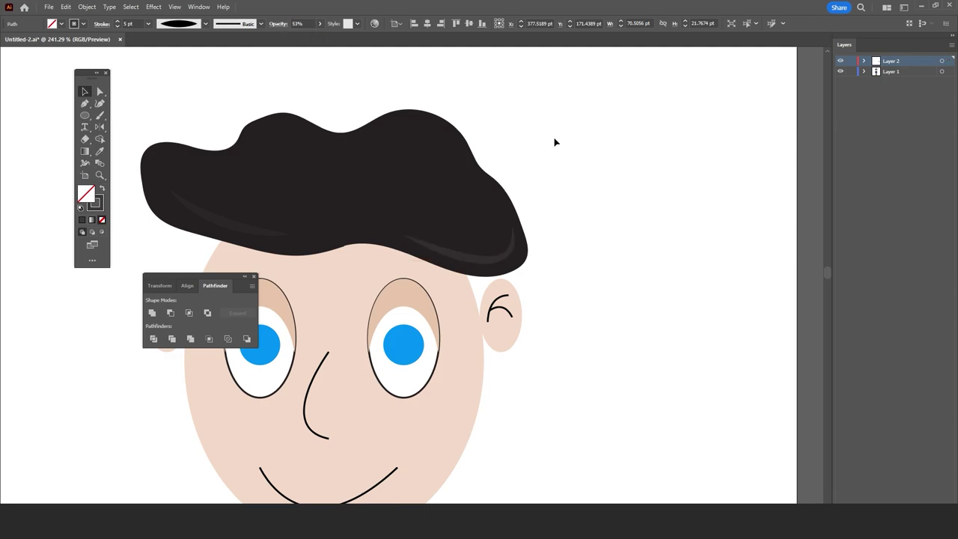
pyautogui.click(100, 174)
pyautogui.moveTo(394, 207); pyautogui.dragTo(187, 186)
# - Marquee-select all head parts and move them about 6 pt right to centre over the neck
pyautogui.moveTo(296, 230)
pyautogui.mouseDown()
pyautogui.moveTo(289, 246)
pyautogui.moveTo(320, 249)
pyautogui.moveTo(338, 323)
pyautogui.moveTo(387, 300)
pyautogui.moveTo(429, 320)
pyautogui.moveTo(366, 314)
pyautogui.mouseUp()
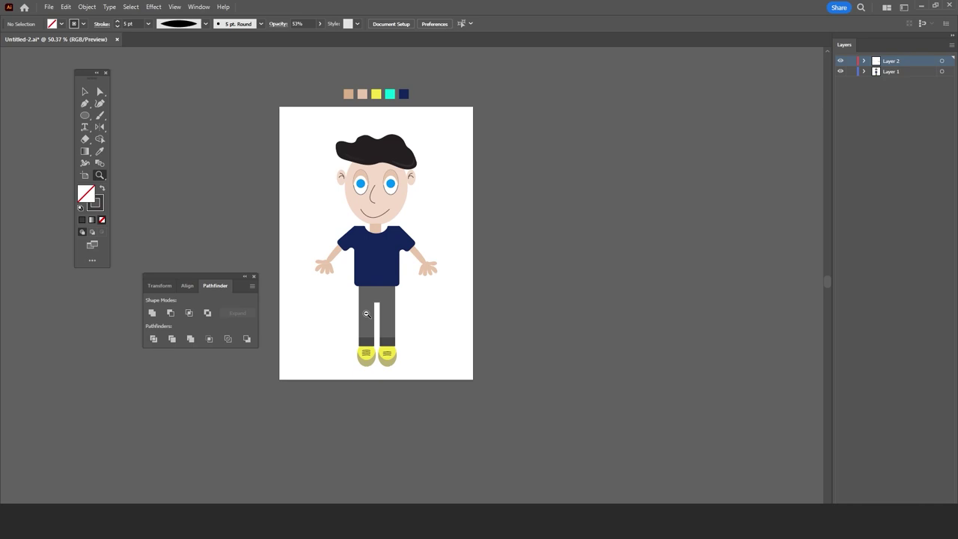
pyautogui.moveTo(356, 199)
pyautogui.mouseDown()
pyautogui.moveTo(588, 201)
pyautogui.moveTo(393, 215)
pyautogui.mouseUp()
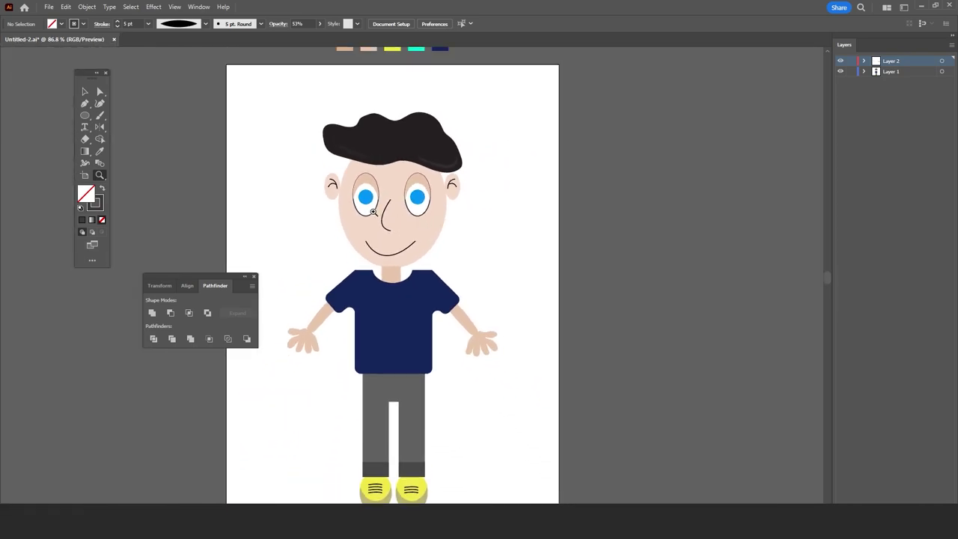
pyautogui.click(84, 91)
pyautogui.moveTo(306, 104); pyautogui.dragTo(471, 260)
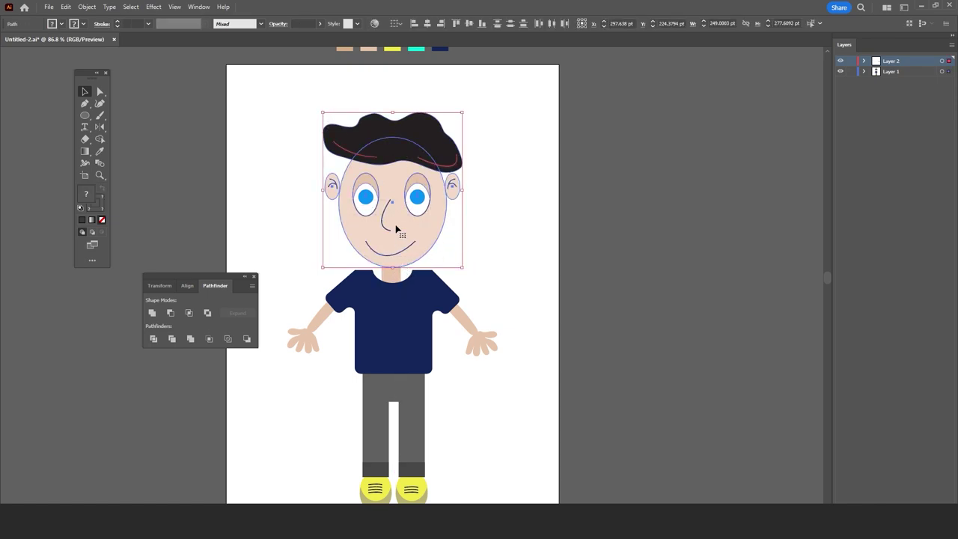
pyautogui.moveTo(419, 222); pyautogui.dragTo(401, 227)
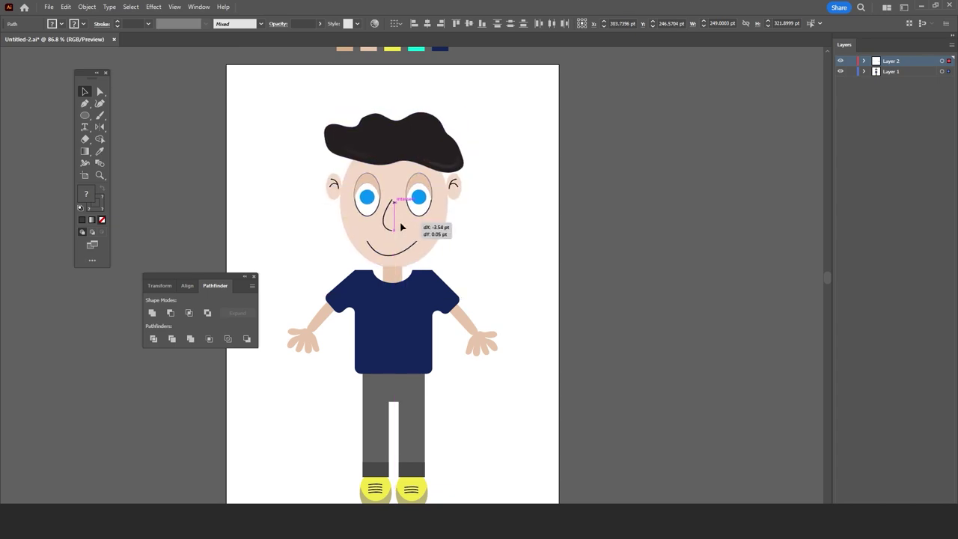
pyautogui.click(494, 254)
pyautogui.scroll(1, 494, 275)
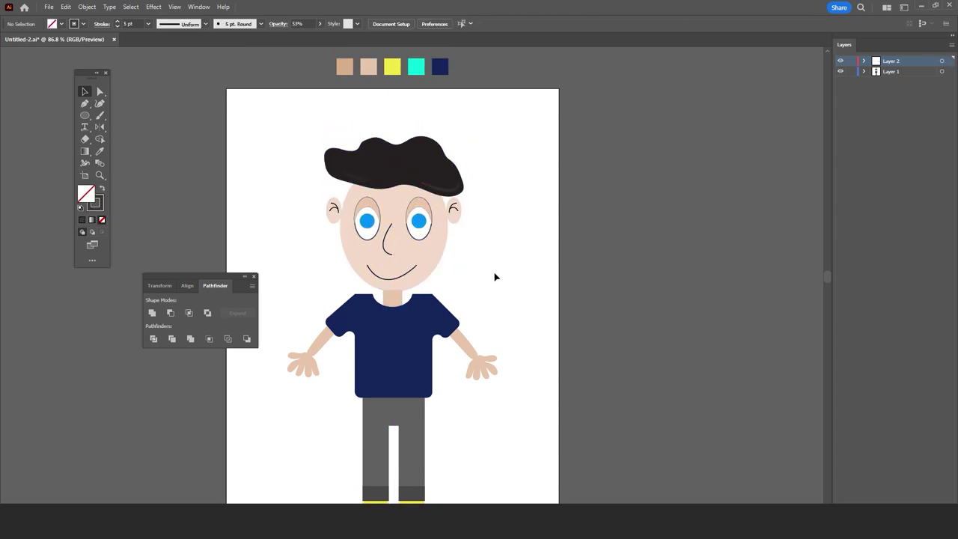
pyautogui.click(100, 175)
pyautogui.keyDown('alt'); pyautogui.click(294, 212); pyautogui.keyUp('alt')
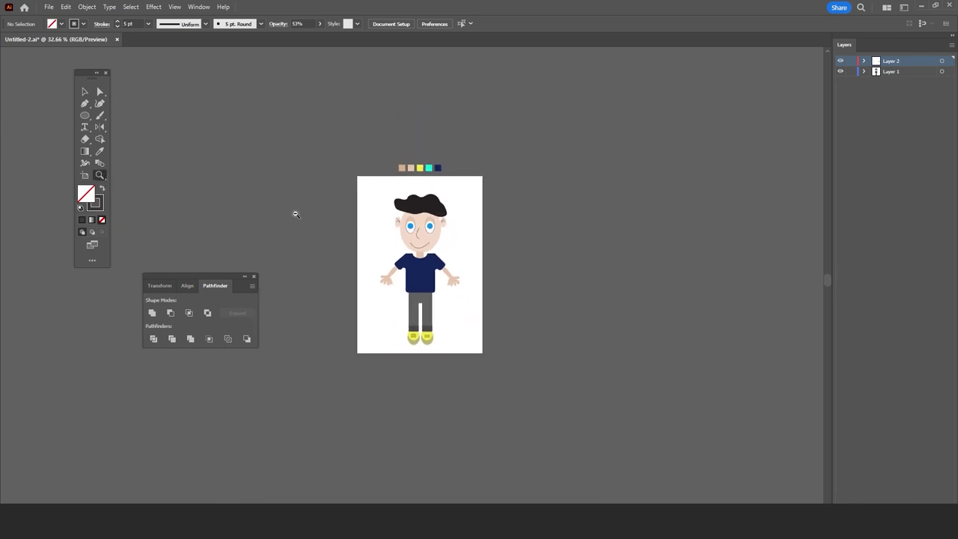
pyautogui.moveTo(359, 251); pyautogui.dragTo(447, 262)
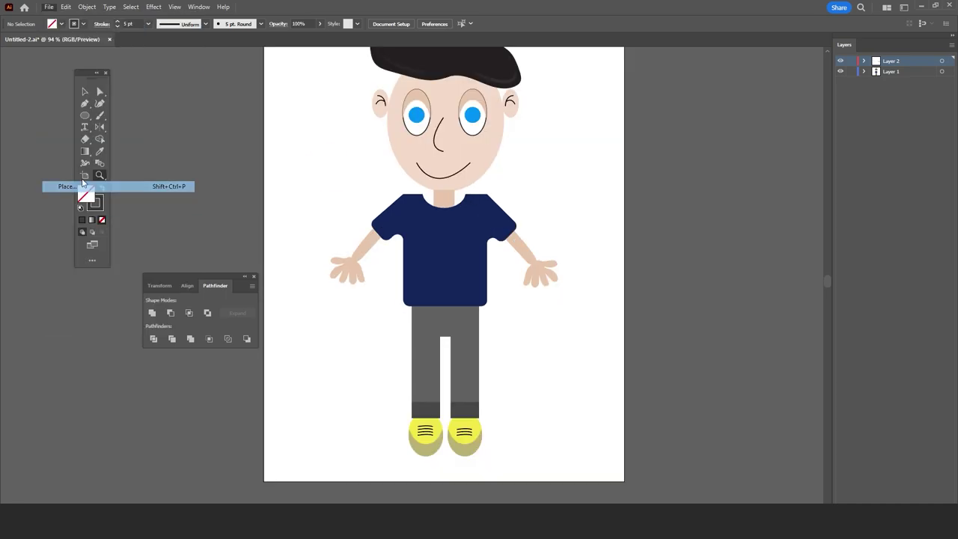
# - Place the sunglasses emoji image and scale it onto the middle of the shirt
pyautogui.moveTo(293, 150); pyautogui.dragTo(359, 214)
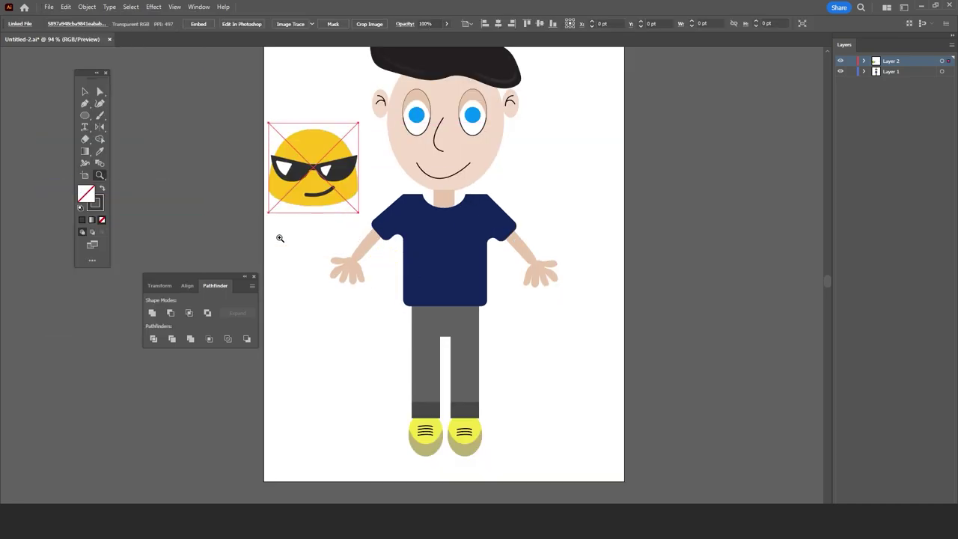
pyautogui.click(85, 91)
pyautogui.moveTo(322, 157); pyautogui.dragTo(456, 240)
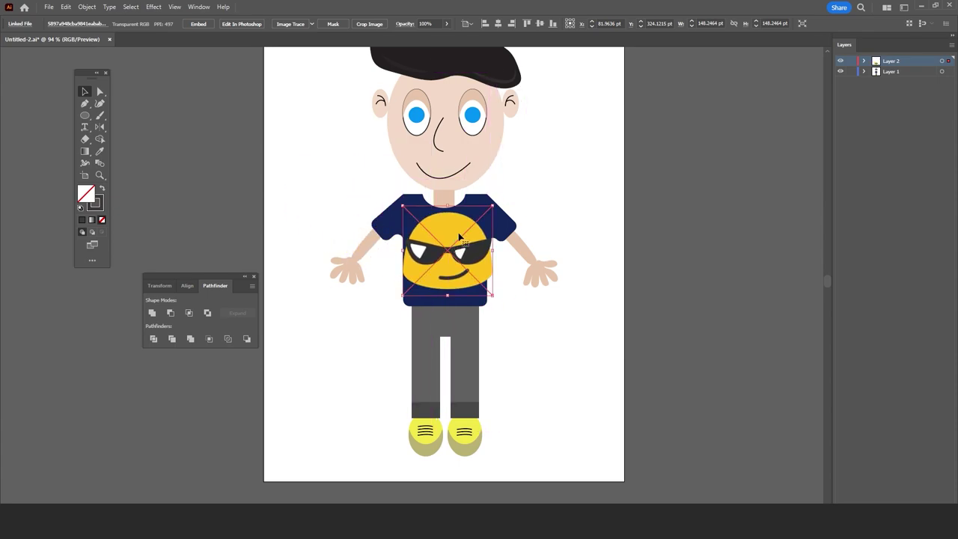
pyautogui.moveTo(492, 203)
pyautogui.mouseDown()
pyautogui.moveTo(452, 254)
pyautogui.moveTo(467, 235)
pyautogui.moveTo(460, 242)
pyautogui.moveTo(650, 237)
pyautogui.mouseUp()
# - Alt-drag a smaller, tilted emoji copy to the shirt's upper right
pyautogui.click(85, 90)
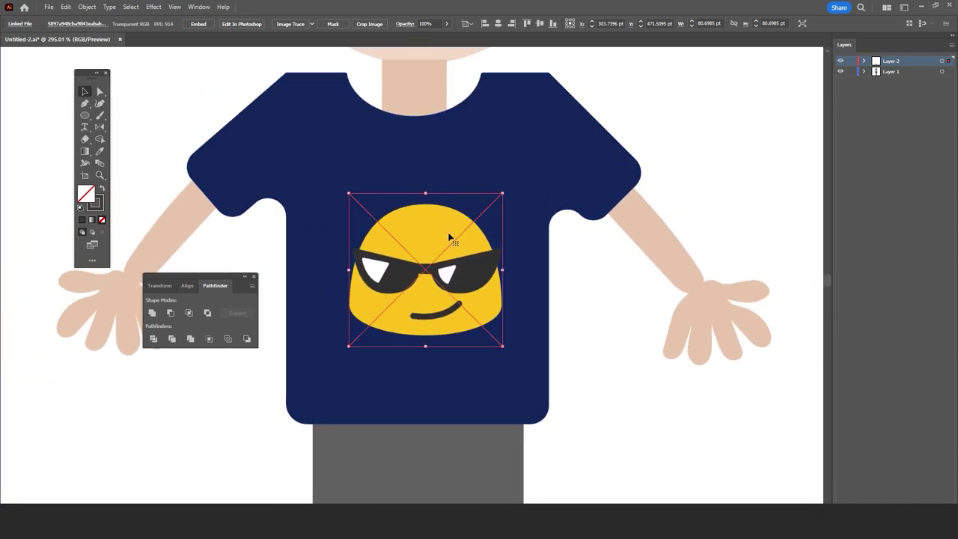
pyautogui.keyDown('alt'); pyautogui.moveTo(435, 243); pyautogui.dragTo(476, 189); pyautogui.keyUp('alt')
pyautogui.moveTo(544, 138)
pyautogui.mouseDown()
pyautogui.moveTo(481, 202)
pyautogui.moveTo(504, 234)
pyautogui.moveTo(528, 146)
pyautogui.moveTo(524, 129)
pyautogui.moveTo(535, 150)
pyautogui.mouseUp()
pyautogui.moveTo(503, 184)
pyautogui.mouseDown()
pyautogui.moveTo(512, 169)
pyautogui.moveTo(498, 183)
pyautogui.mouseUp()
pyautogui.scroll(1, 598, 224)
pyautogui.hotkey('ctrl', 'shift', 'a')
# - Duplicate the small sunglasses emoji, shrink the copy smaller, and place it near the collar
pyautogui.click(483, 193)
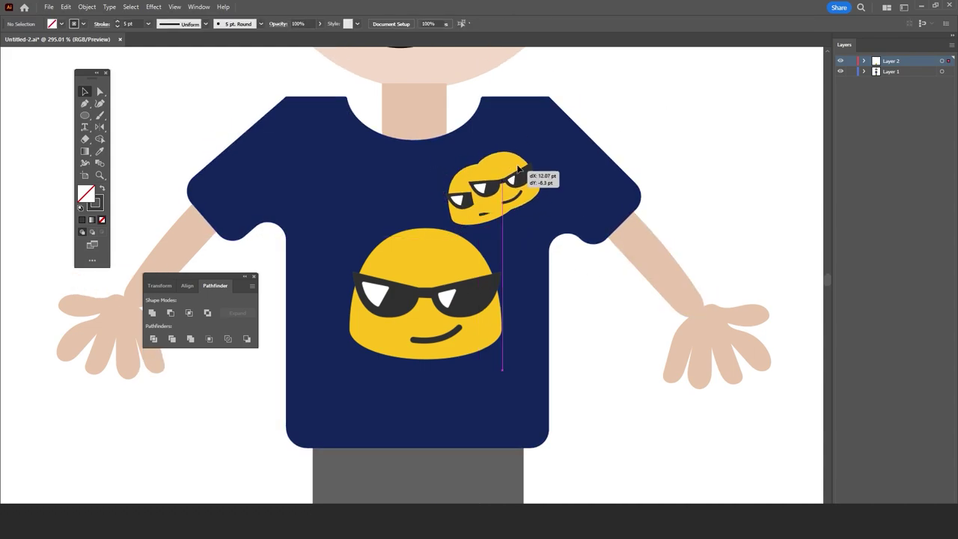
pyautogui.moveTo(528, 139); pyautogui.dragTo(530, 167)
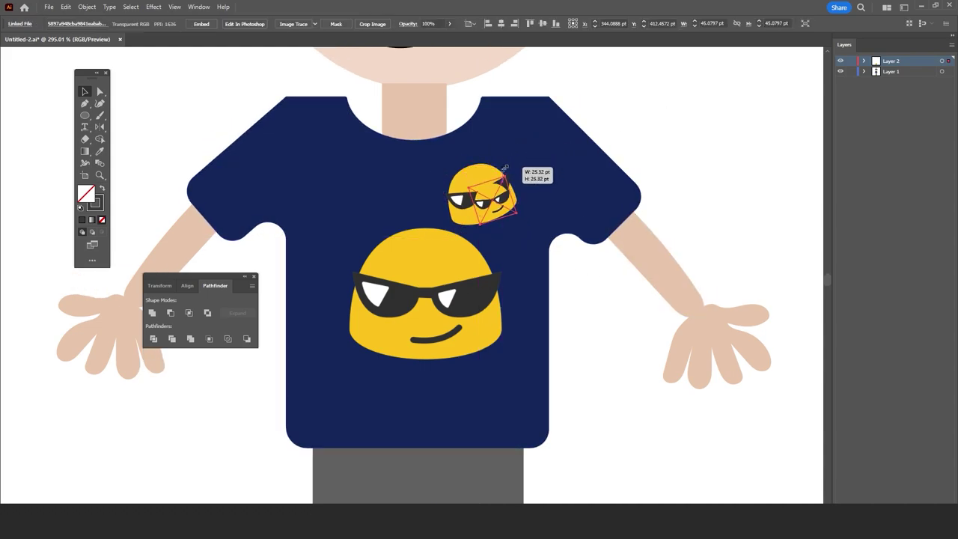
pyautogui.moveTo(503, 205); pyautogui.dragTo(527, 227)
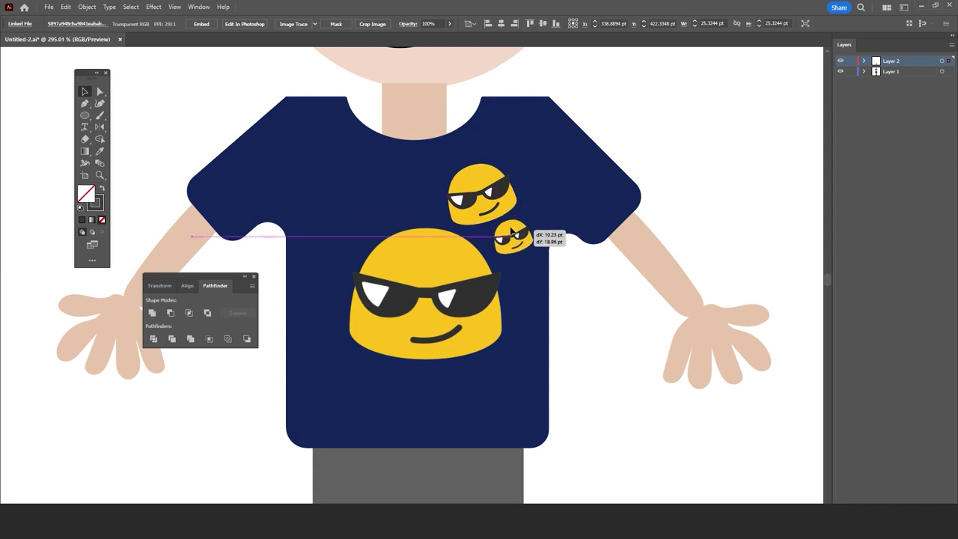
pyautogui.moveTo(511, 232); pyautogui.dragTo(416, 170)
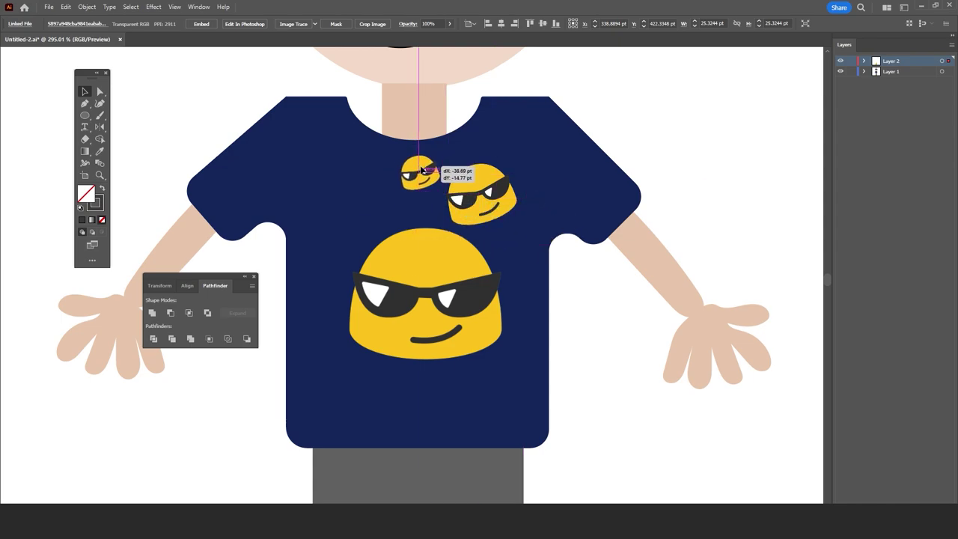
pyautogui.click(637, 116)
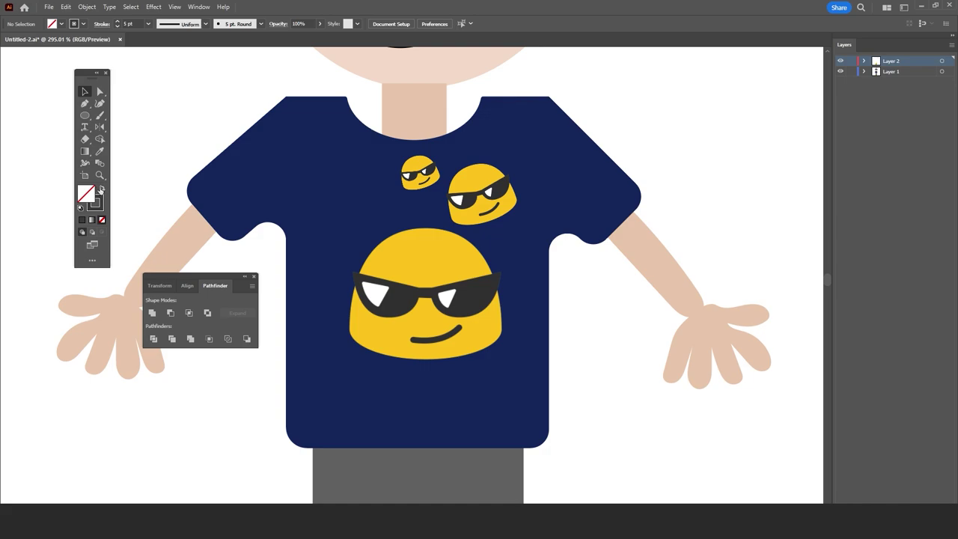
# - Select all three emojis, then resize and centre the cluster on the shirt
pyautogui.hotkey('ctrl', '0')
pyautogui.moveTo(302, 221); pyautogui.dragTo(544, 231)
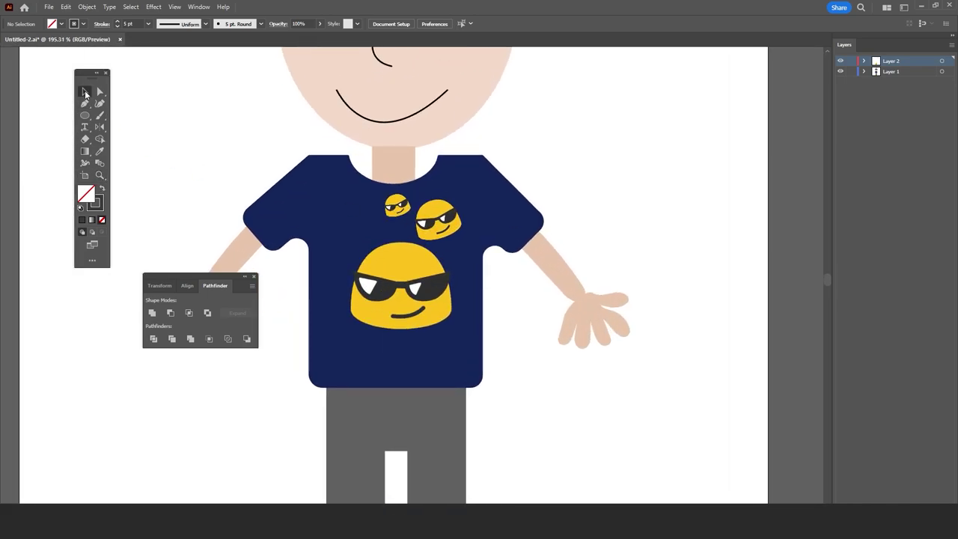
pyautogui.click(410, 215)
pyautogui.keyDown('shift'); pyautogui.click(438, 219); pyautogui.keyUp('shift')
pyautogui.keyDown('shift'); pyautogui.click(411, 277); pyautogui.keyUp('shift')
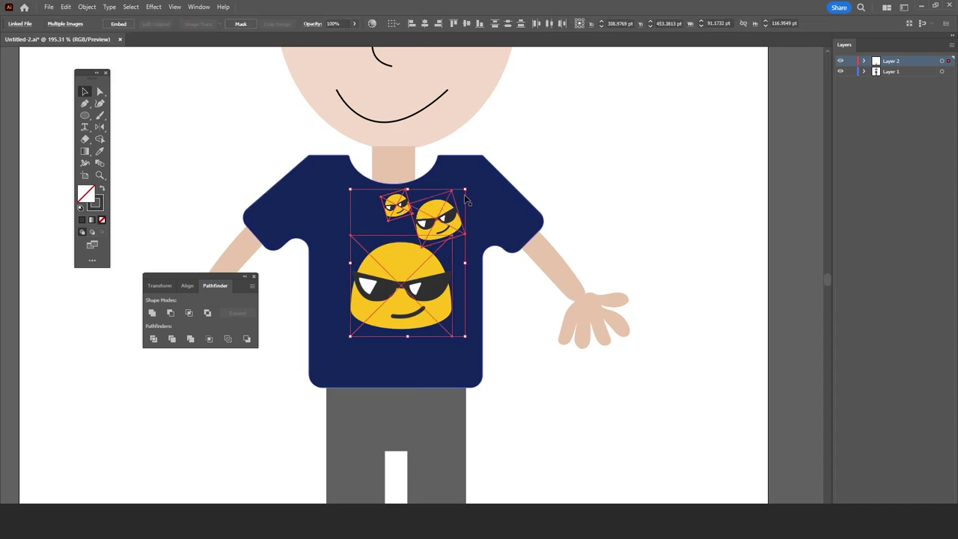
pyautogui.moveTo(464, 190); pyautogui.dragTo(480, 184)
pyautogui.moveTo(403, 261); pyautogui.dragTo(393, 286)
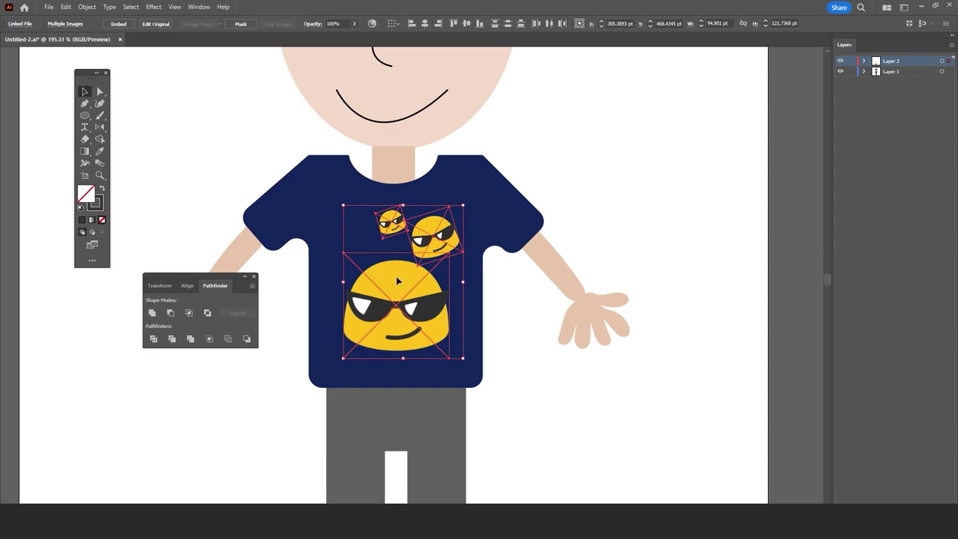
pyautogui.click(542, 167)
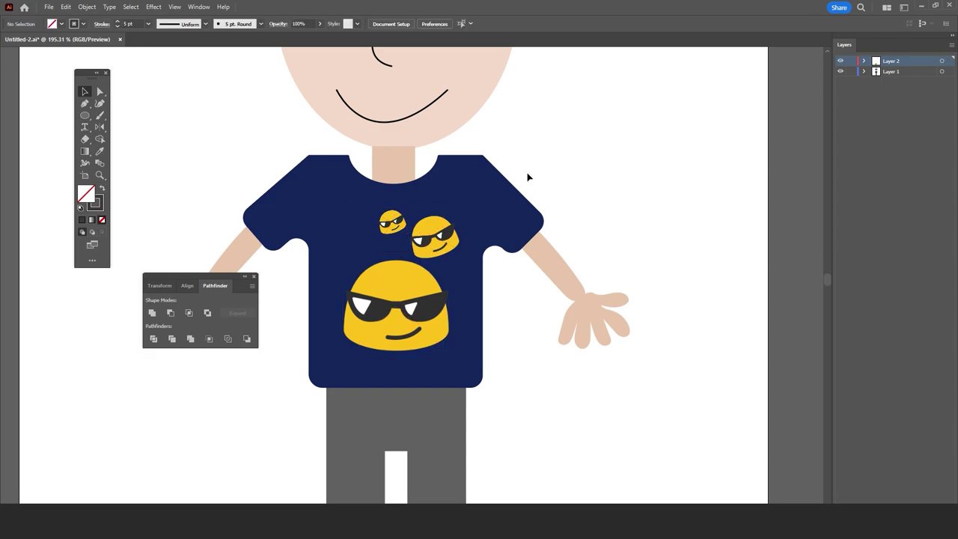
pyautogui.scroll(-1, 524, 186)
pyautogui.hotkey('ctrl', '-')
pyautogui.hotkey('ctrl', '-')
pyautogui.hotkey('ctrl', '-')
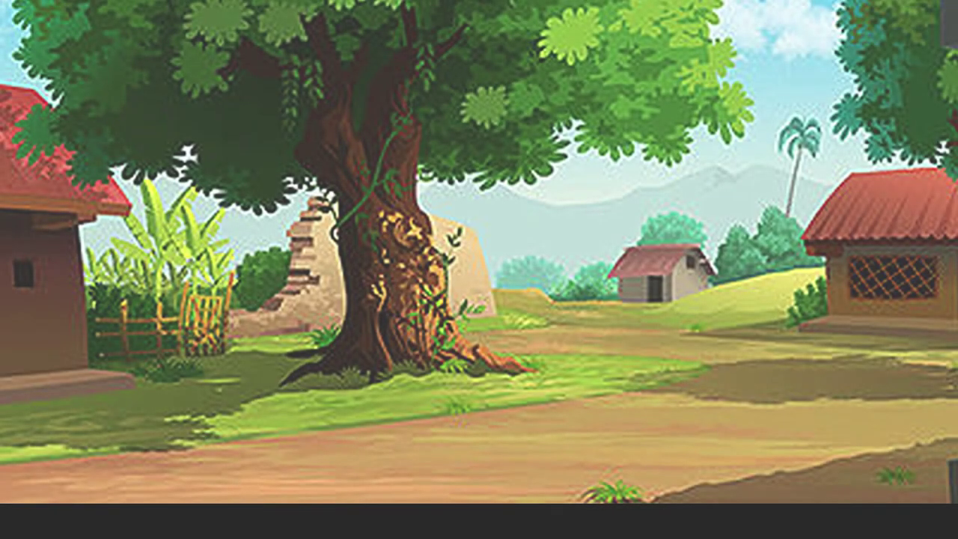